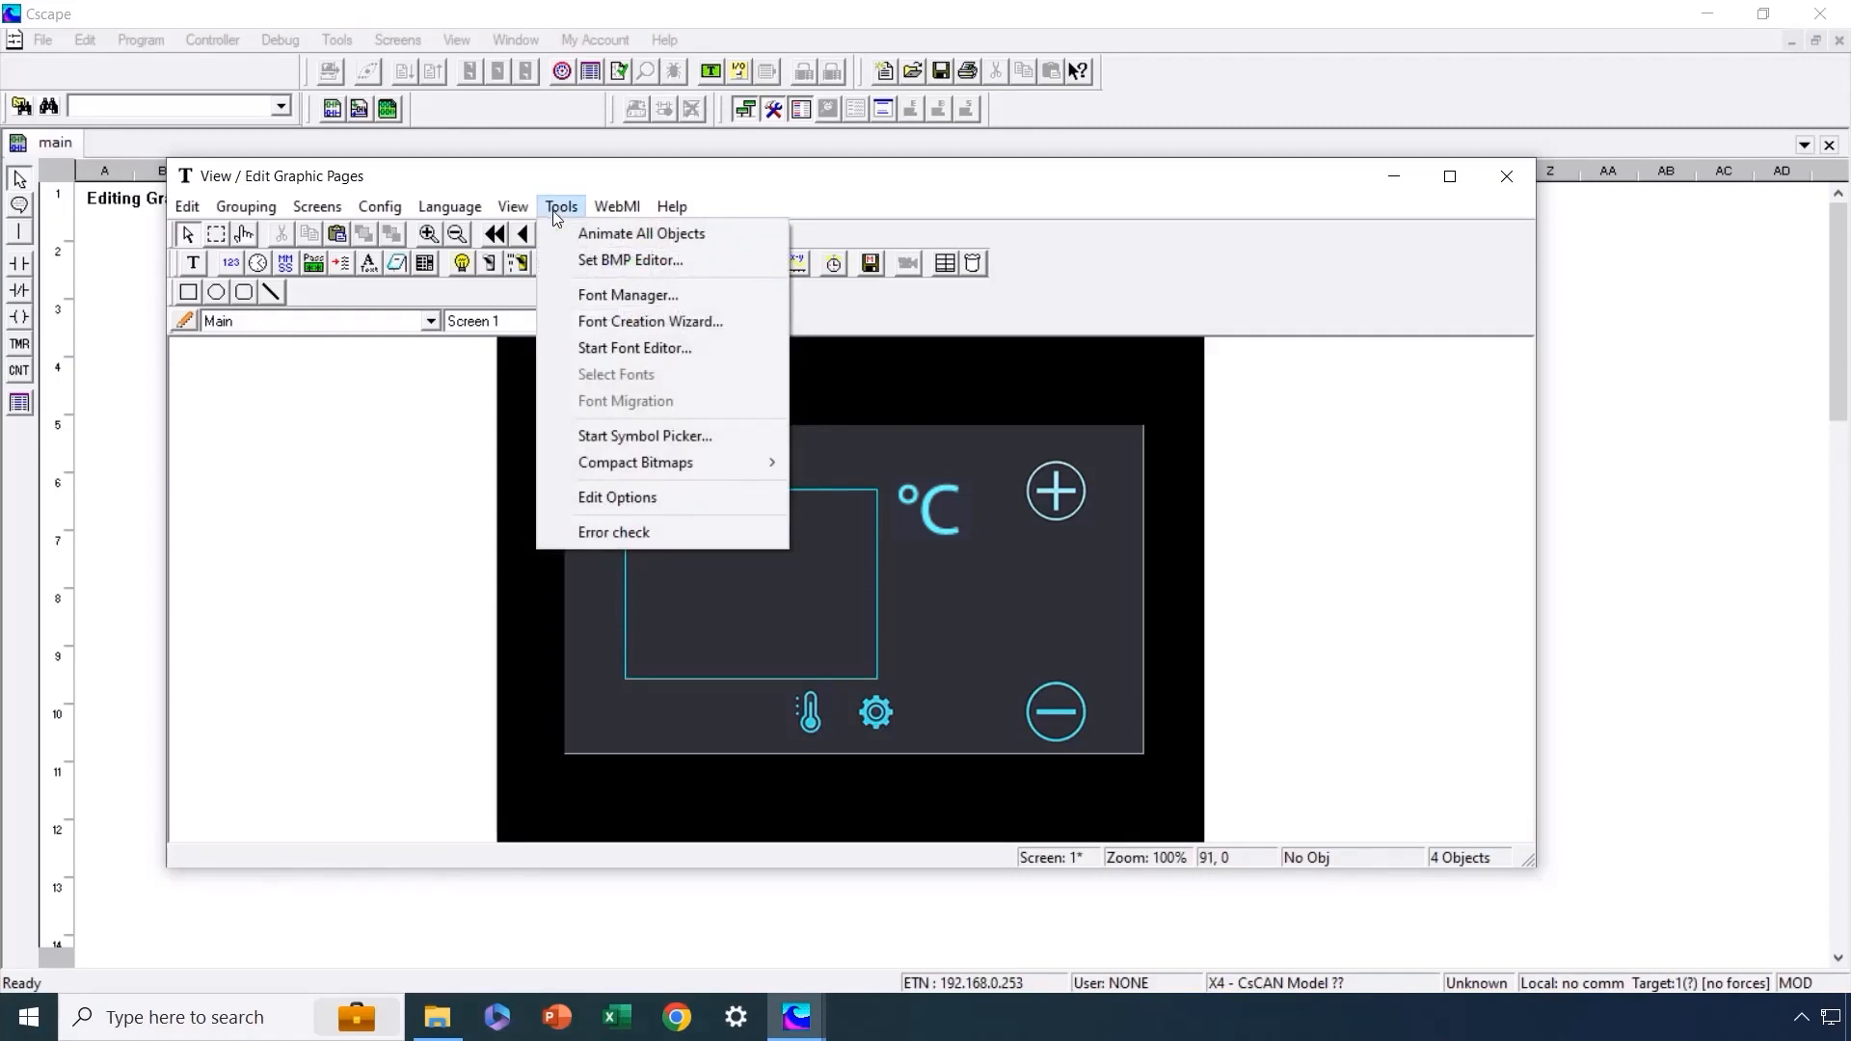
Start a custom font in the Font Creation Wizard and choose Newchester with the Western charset as the text font
{"action": "left_click", "coordinate": [638, 325]}
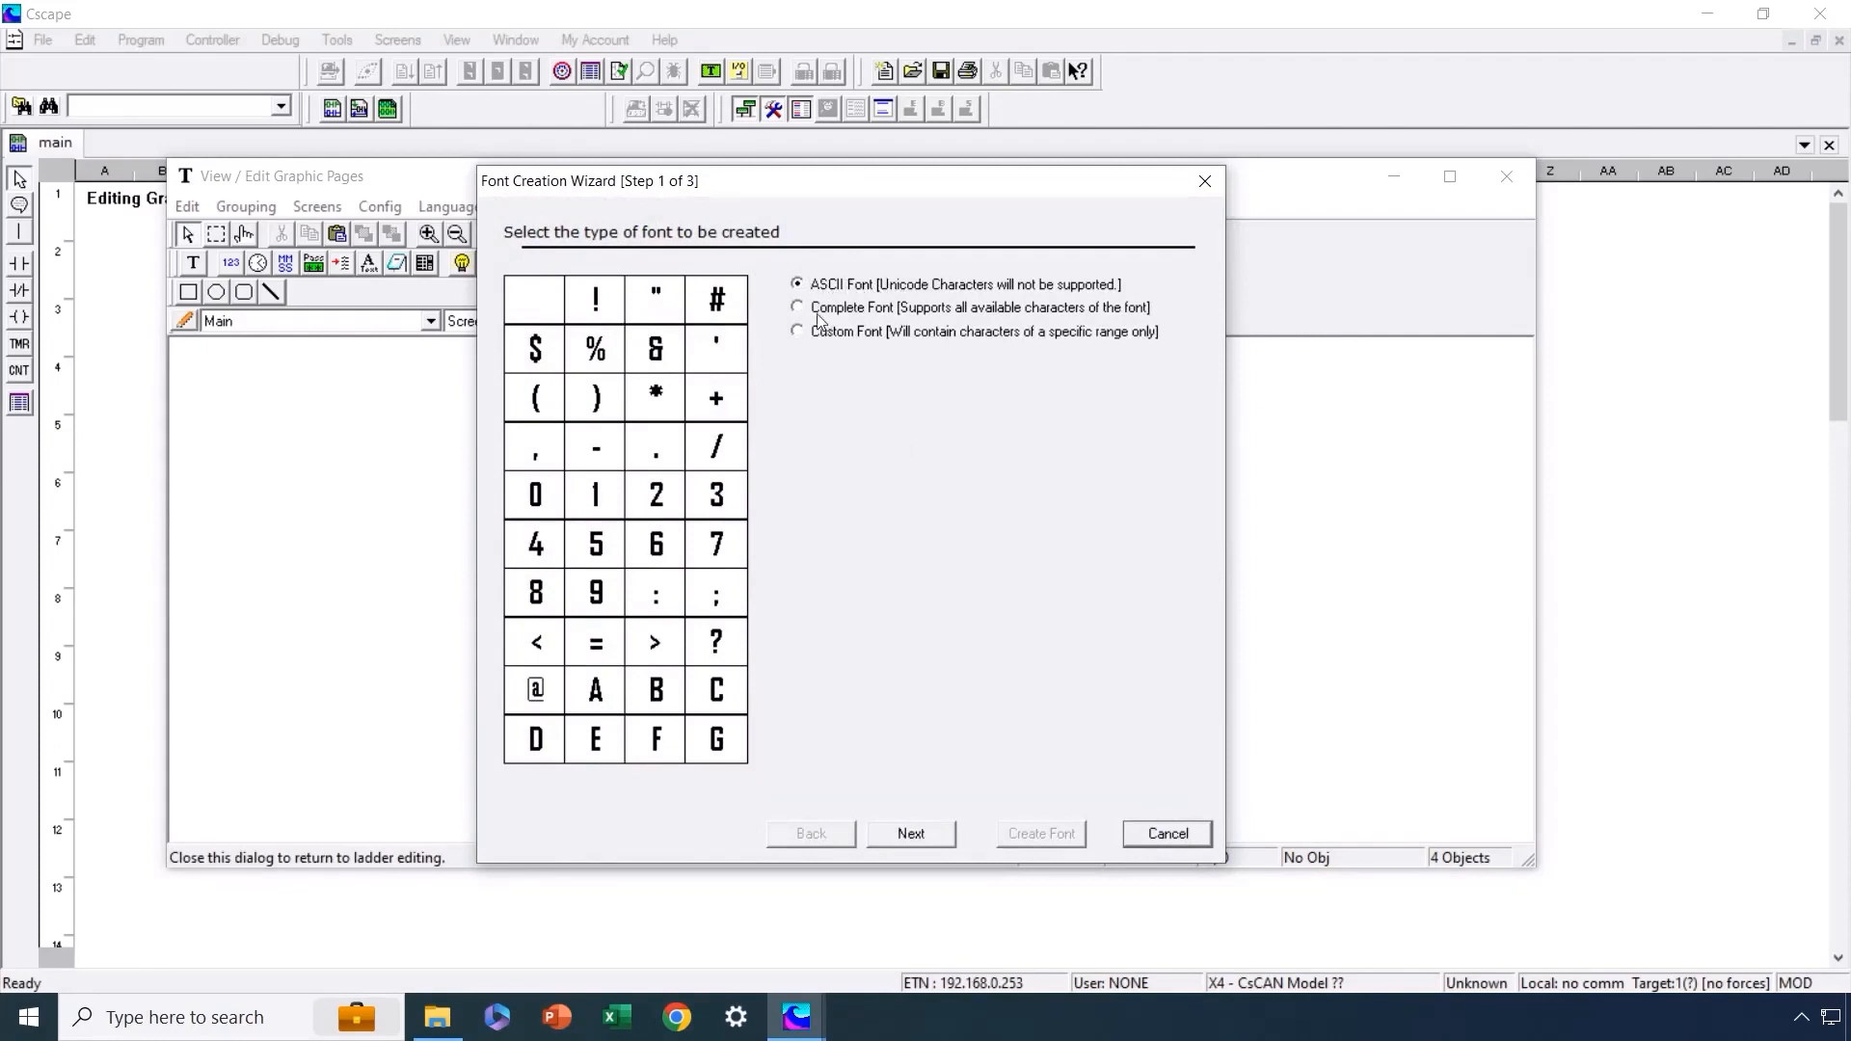
{"action": "left_click", "coordinate": [861, 334]}
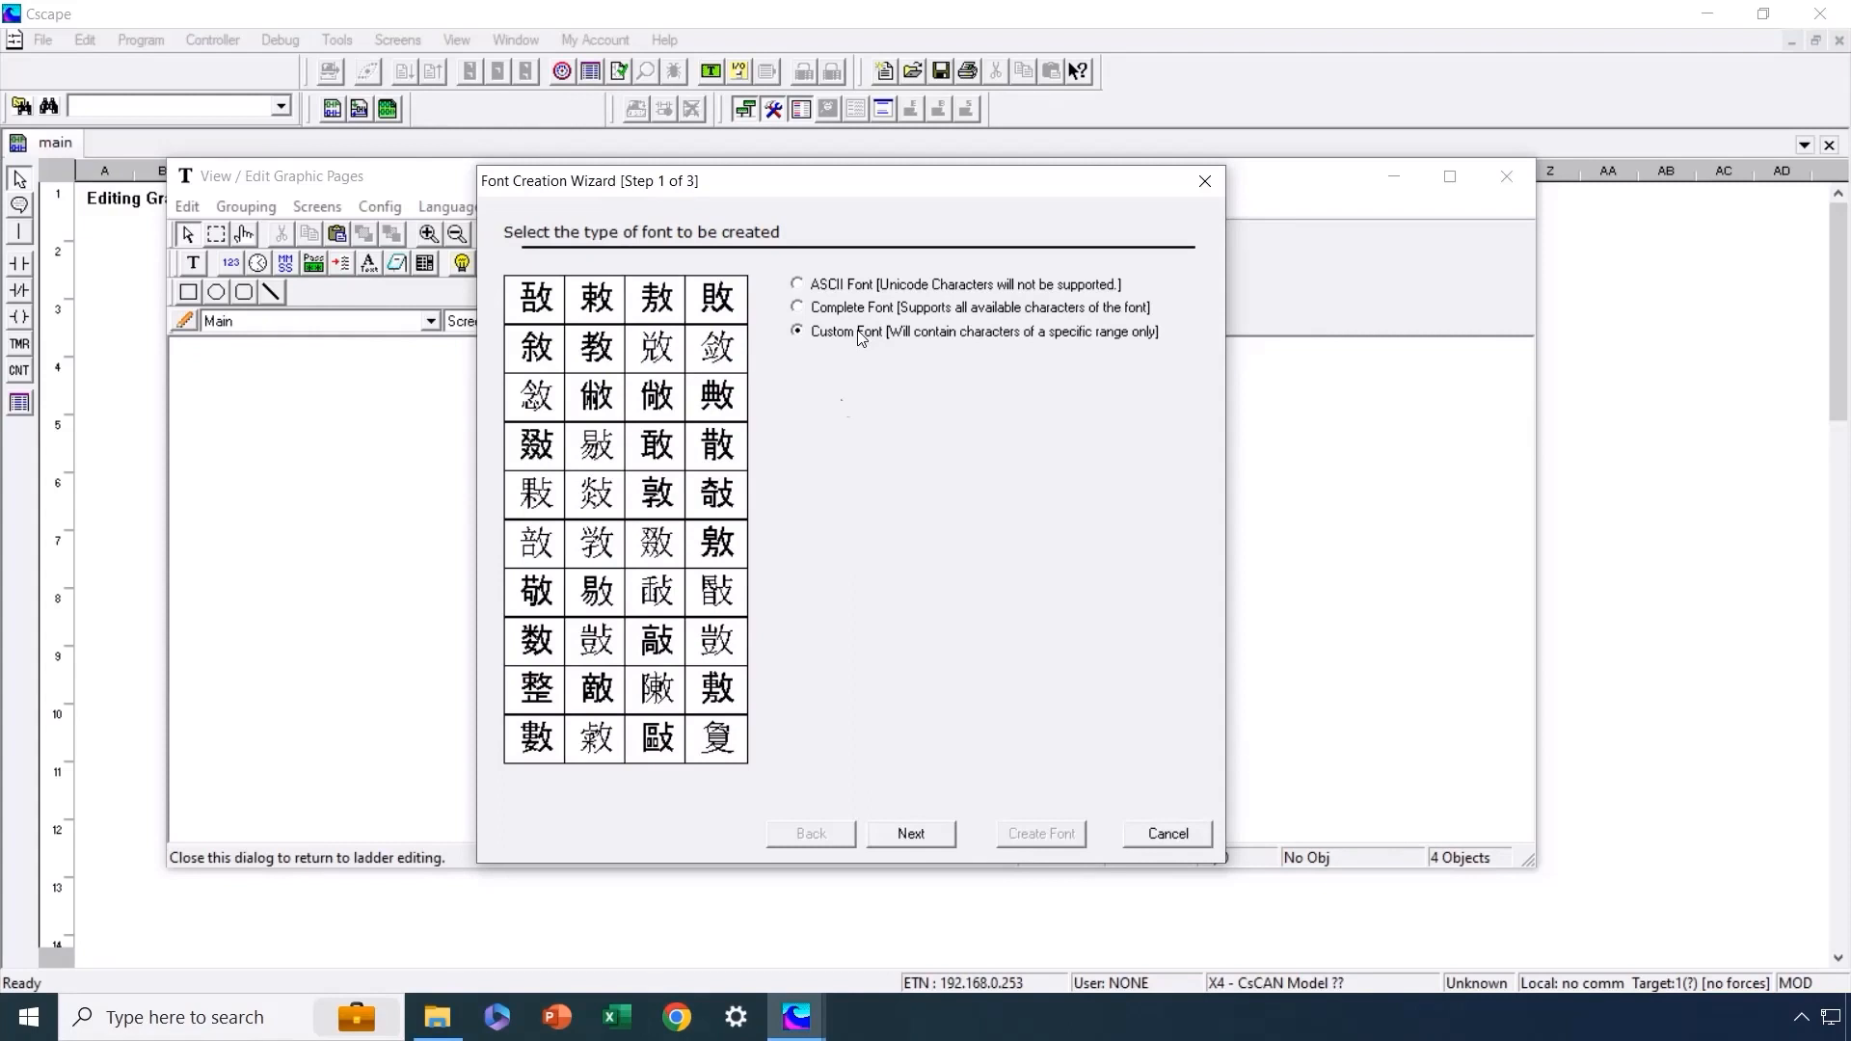
{"action": "left_click", "coordinate": [911, 835]}
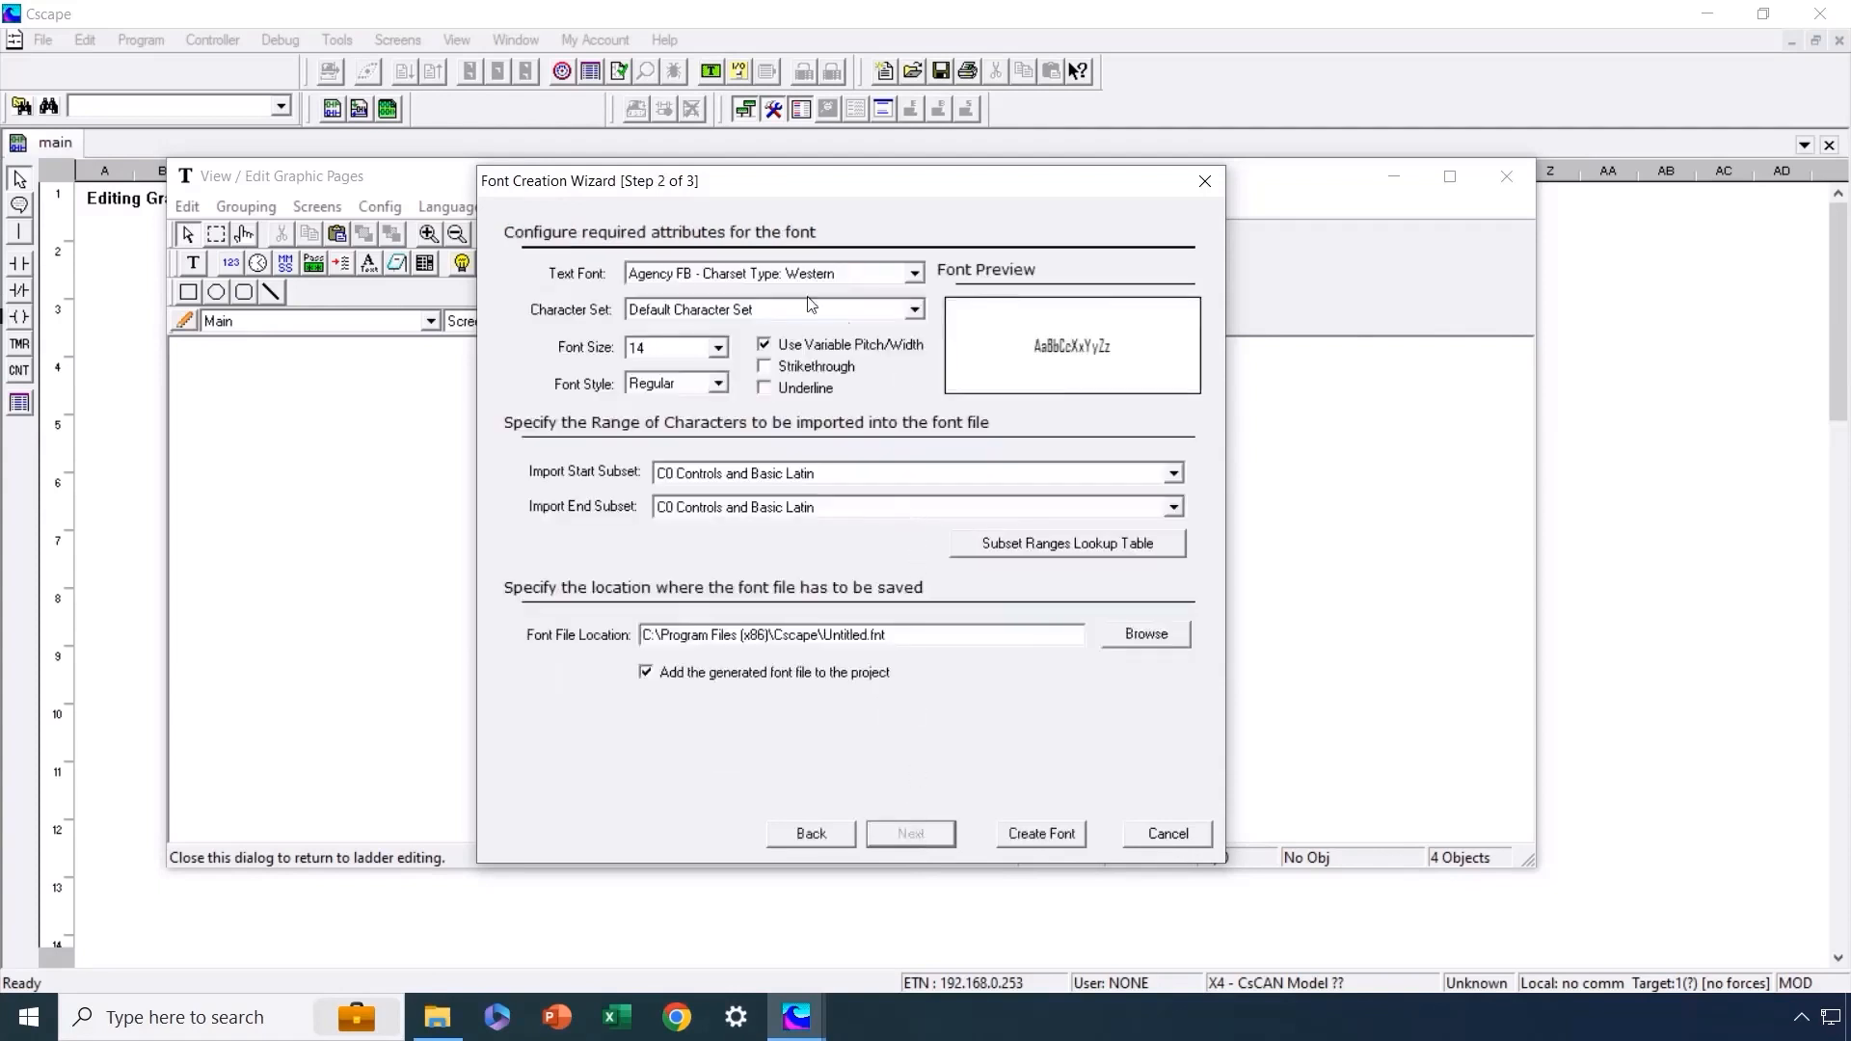
{"action": "left_click", "coordinate": [915, 278]}
{"action": "key", "text": "n"}
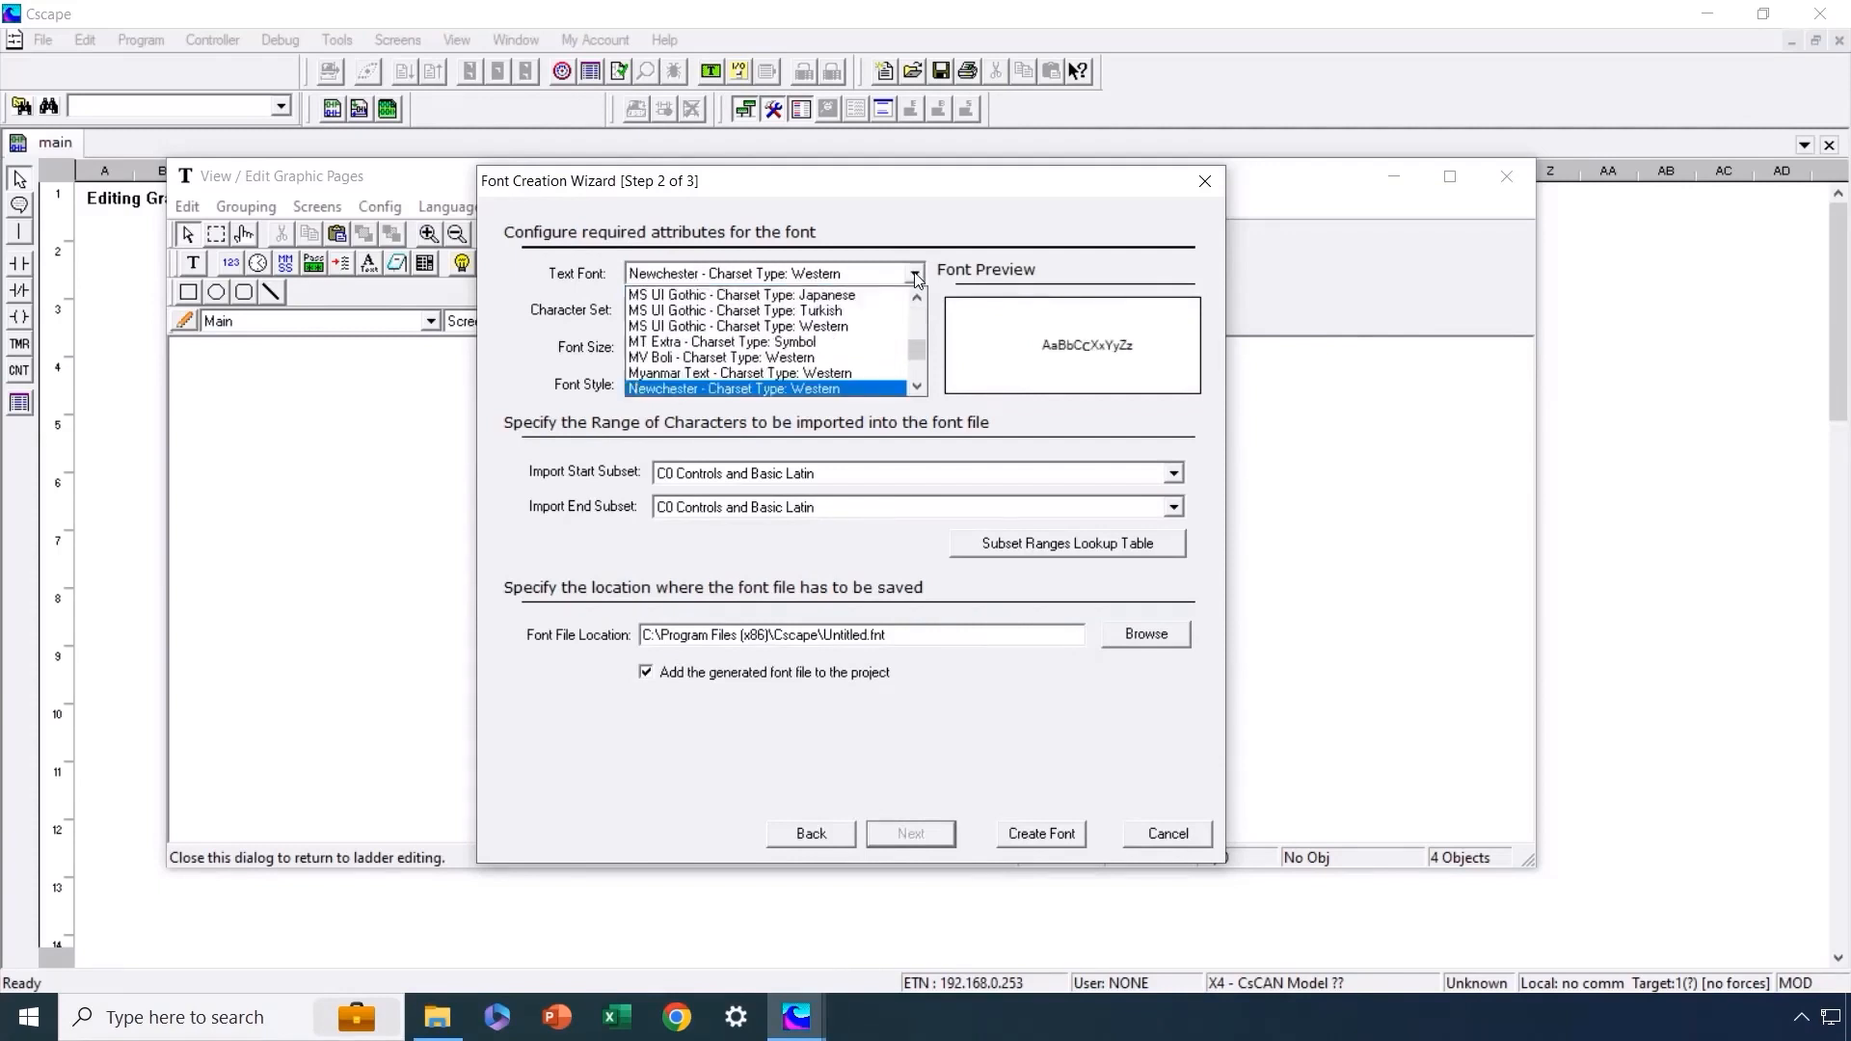
{"action": "left_click", "coordinate": [808, 390]}
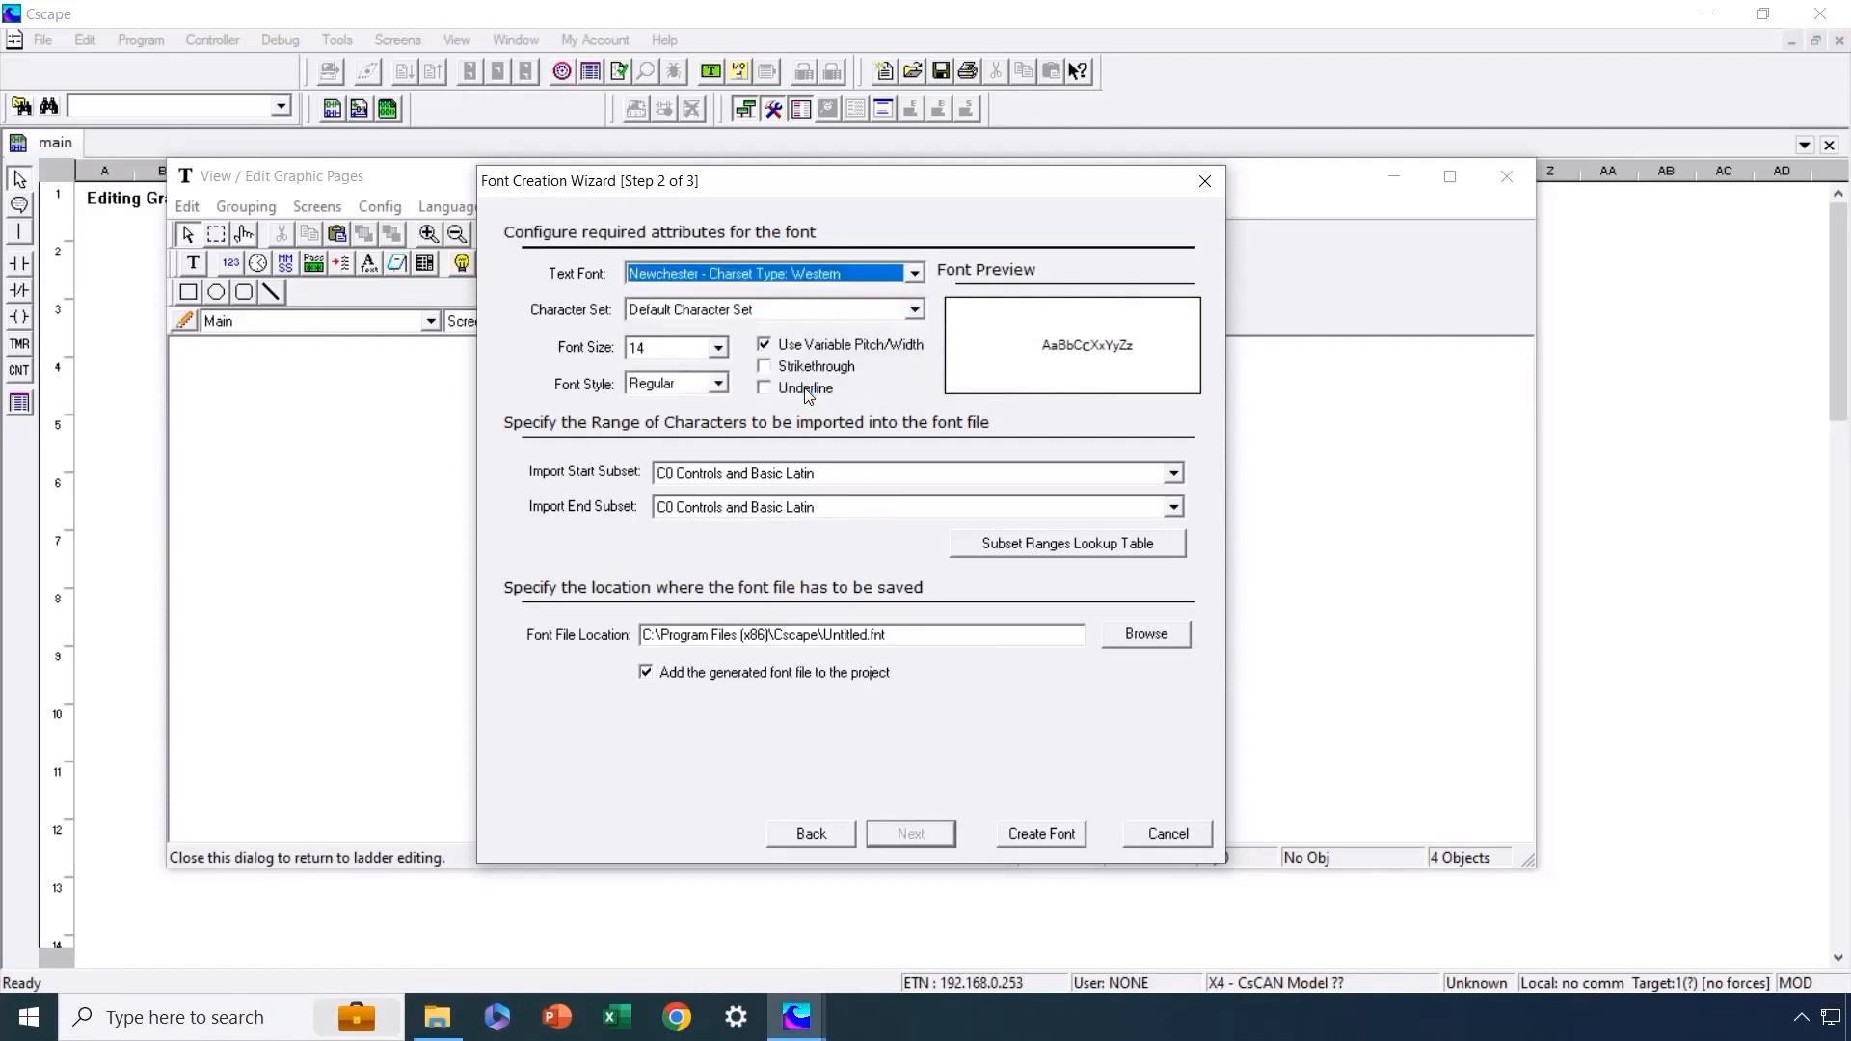
Set the font size to 180 and keep C0 Controls and Basic Latin as the import start subset
{"action": "left_click", "coordinate": [719, 349]}
{"action": "left_click_drag", "start_coordinate": [721, 375], "coordinate": [722, 428]}
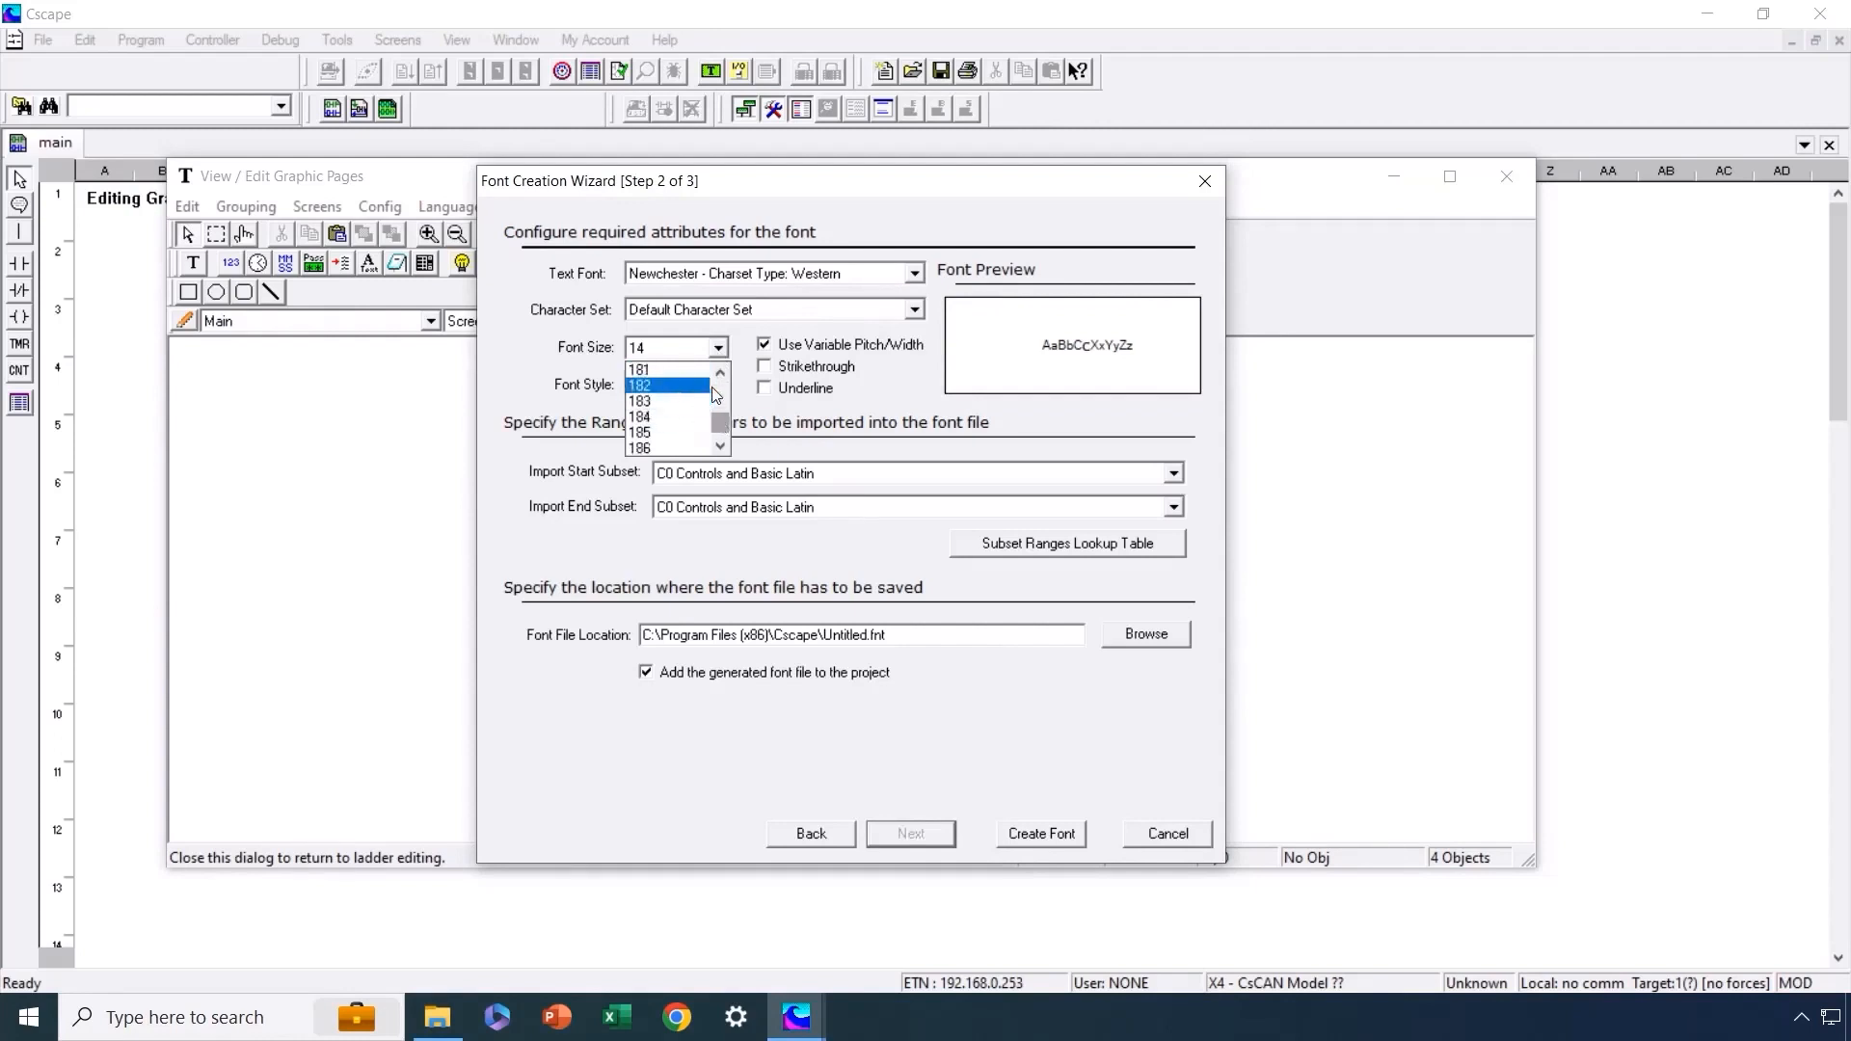
{"action": "left_click", "coordinate": [720, 374]}
{"action": "left_click", "coordinate": [720, 373]}
{"action": "left_click", "coordinate": [683, 386]}
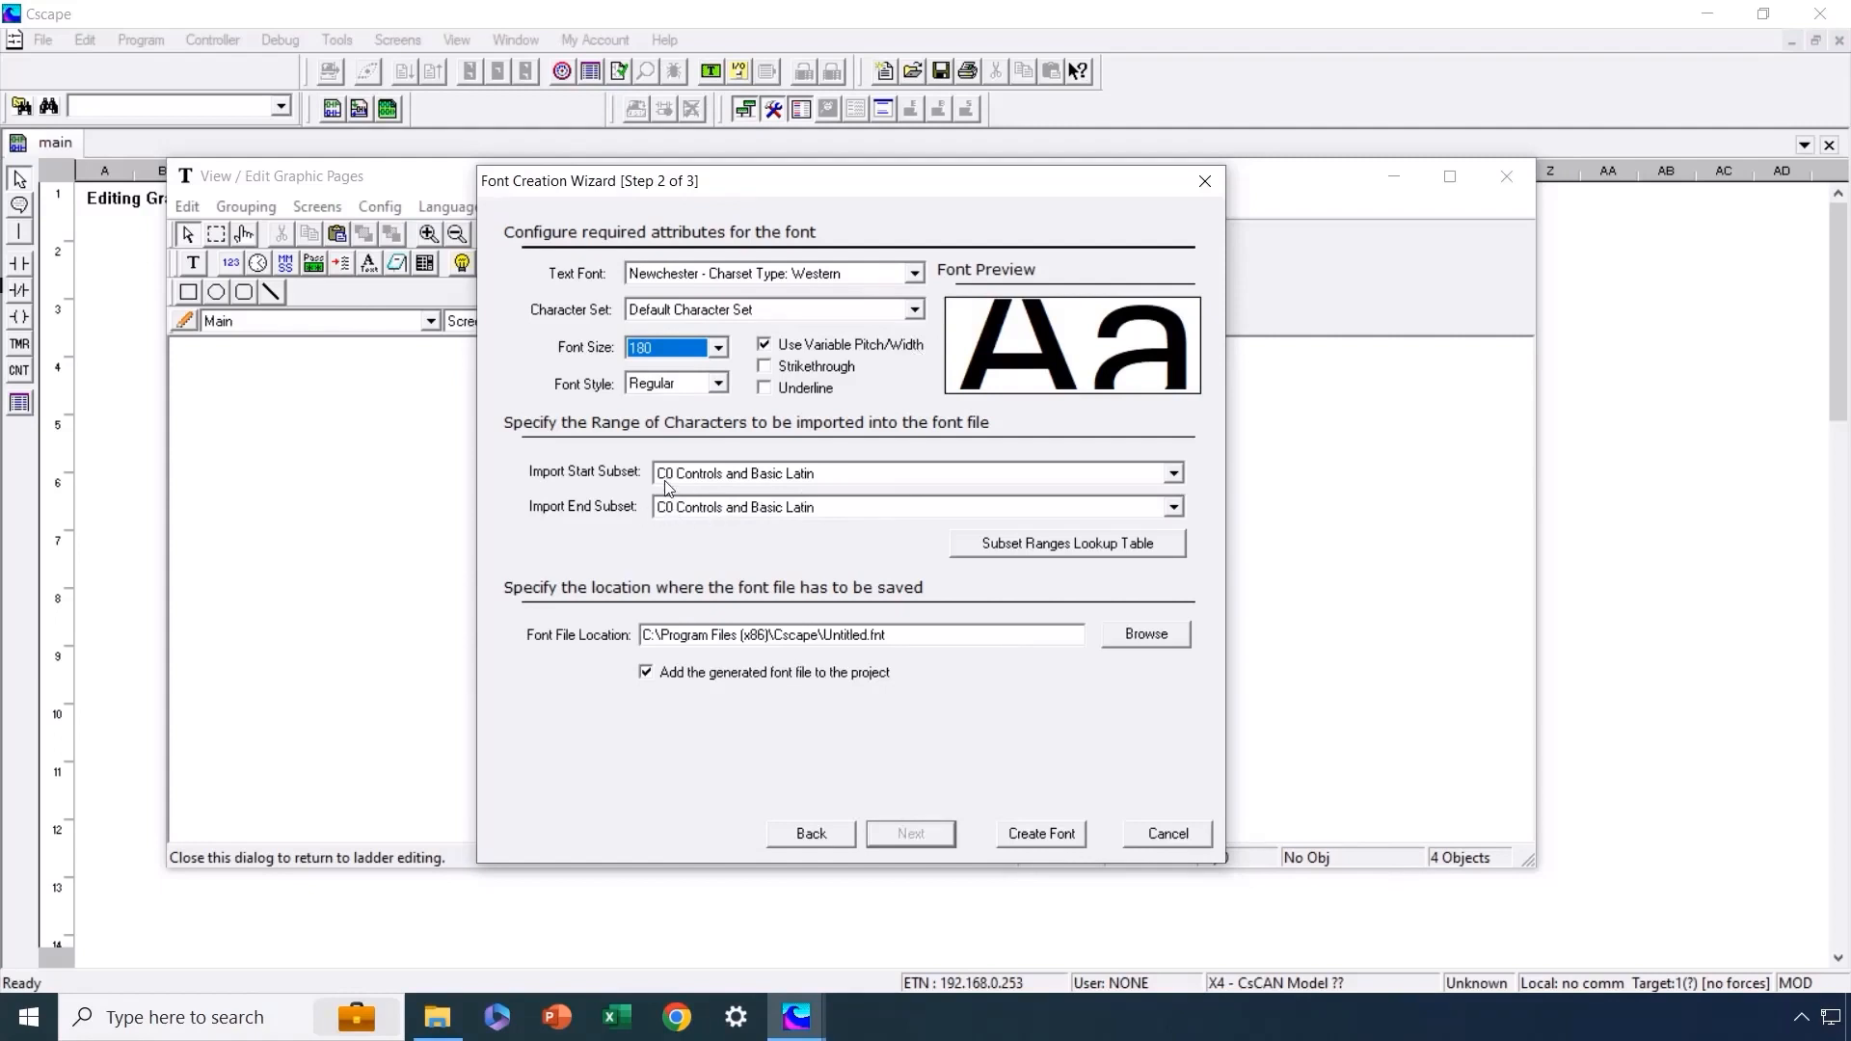
{"action": "left_click", "coordinate": [1174, 476]}
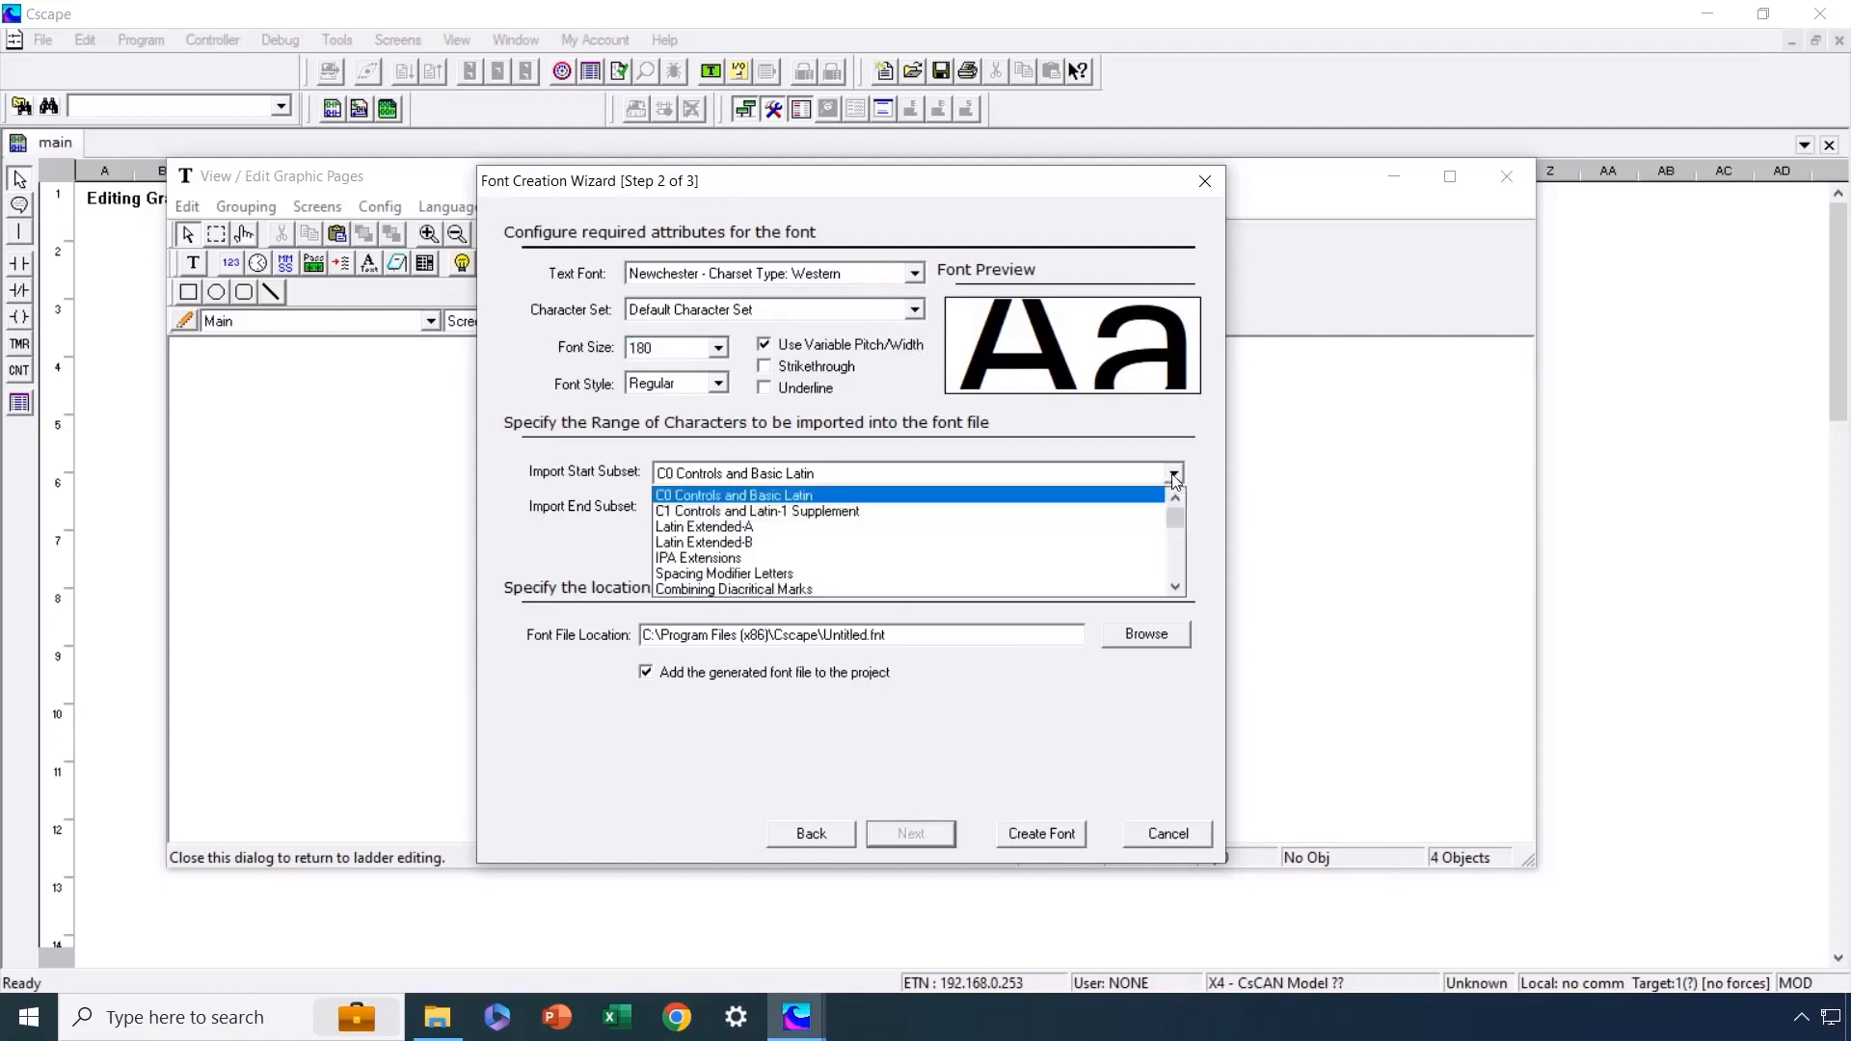
{"action": "left_click", "coordinate": [1174, 476]}
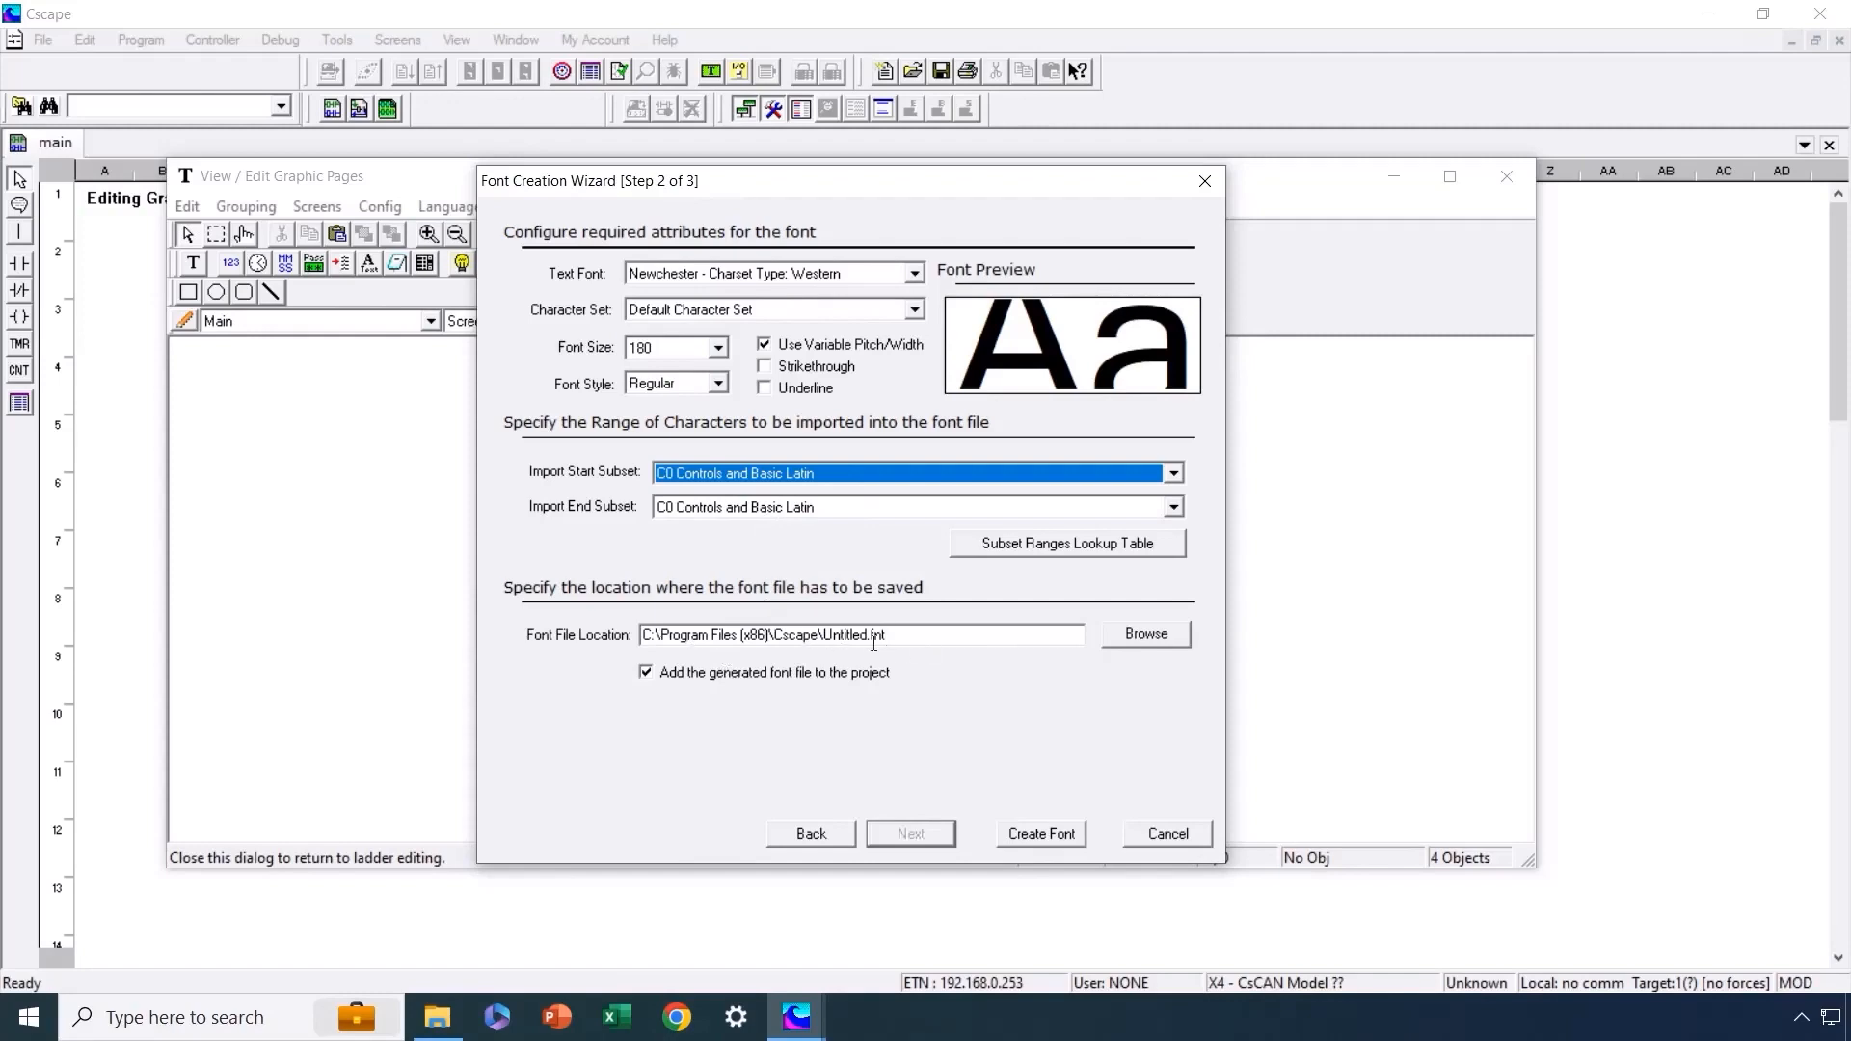
Set the font file location to Newchester 180 in Cscape's Fonts folder and generate the font
{"action": "left_click", "coordinate": [1146, 634]}
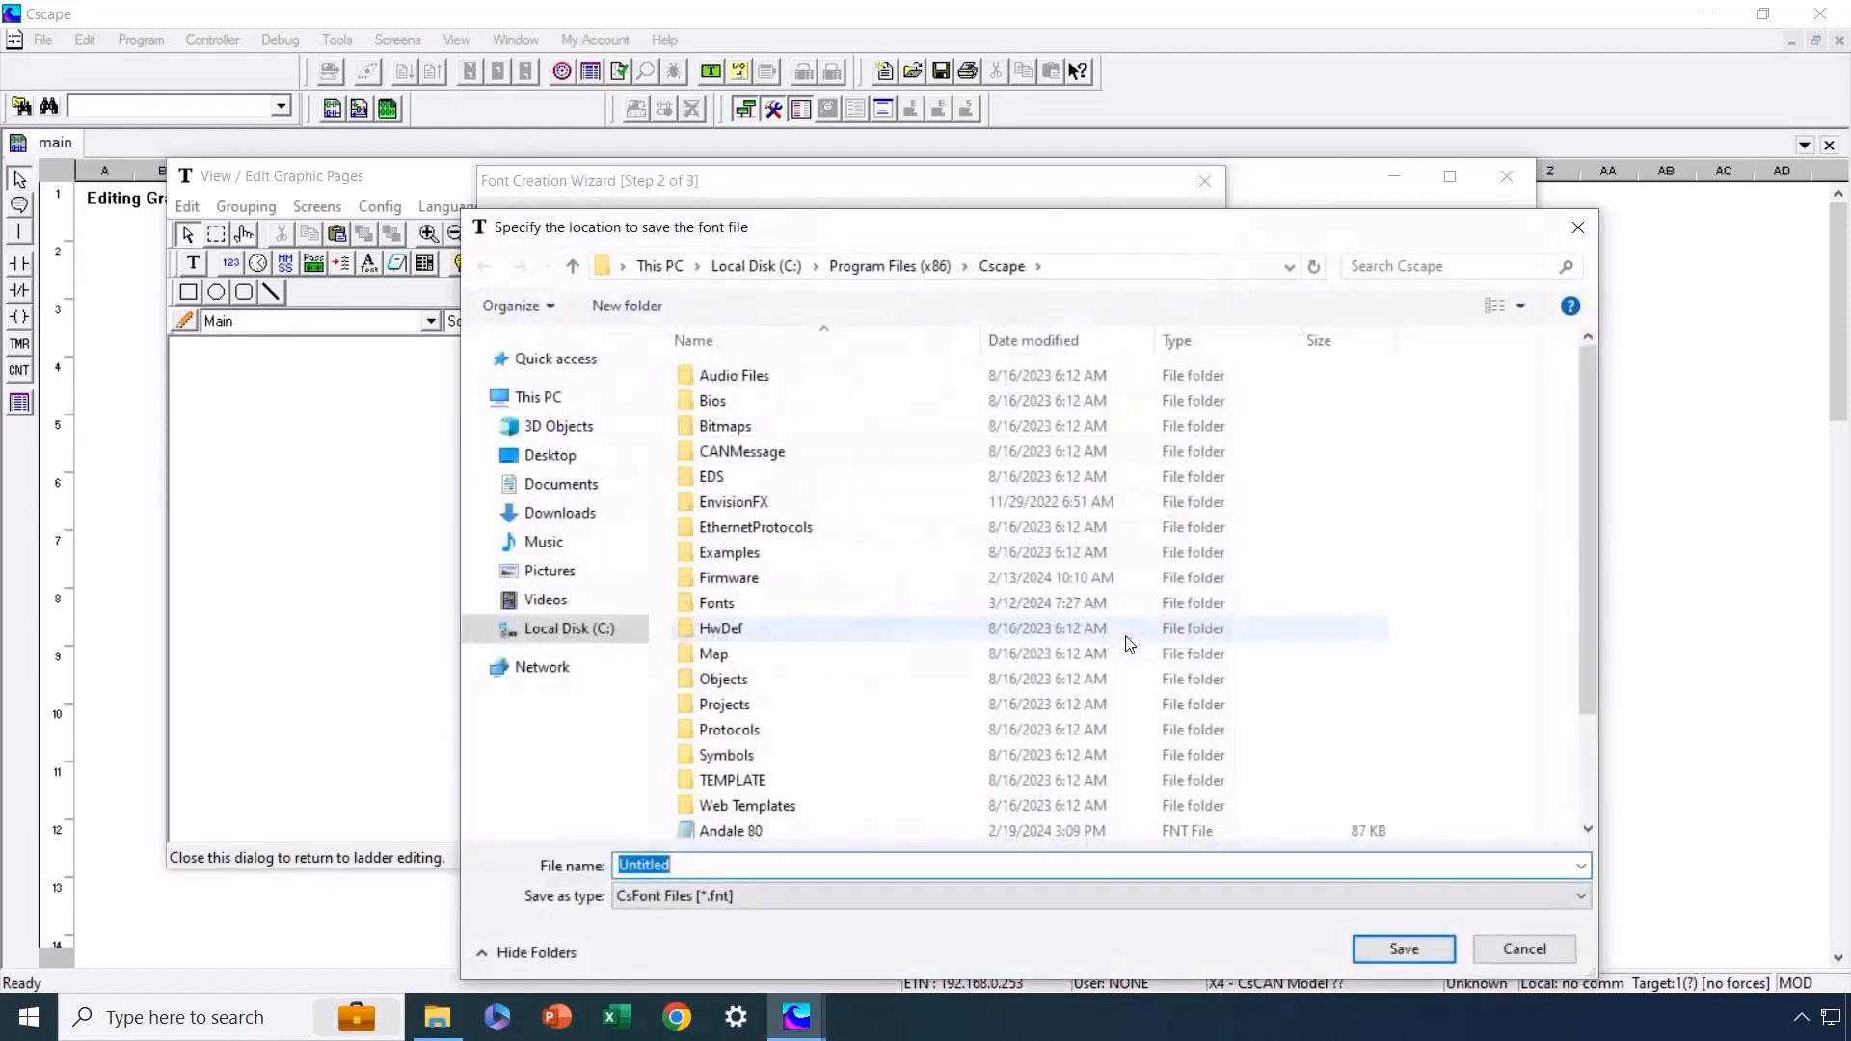
{"action": "double_click", "coordinate": [728, 604]}
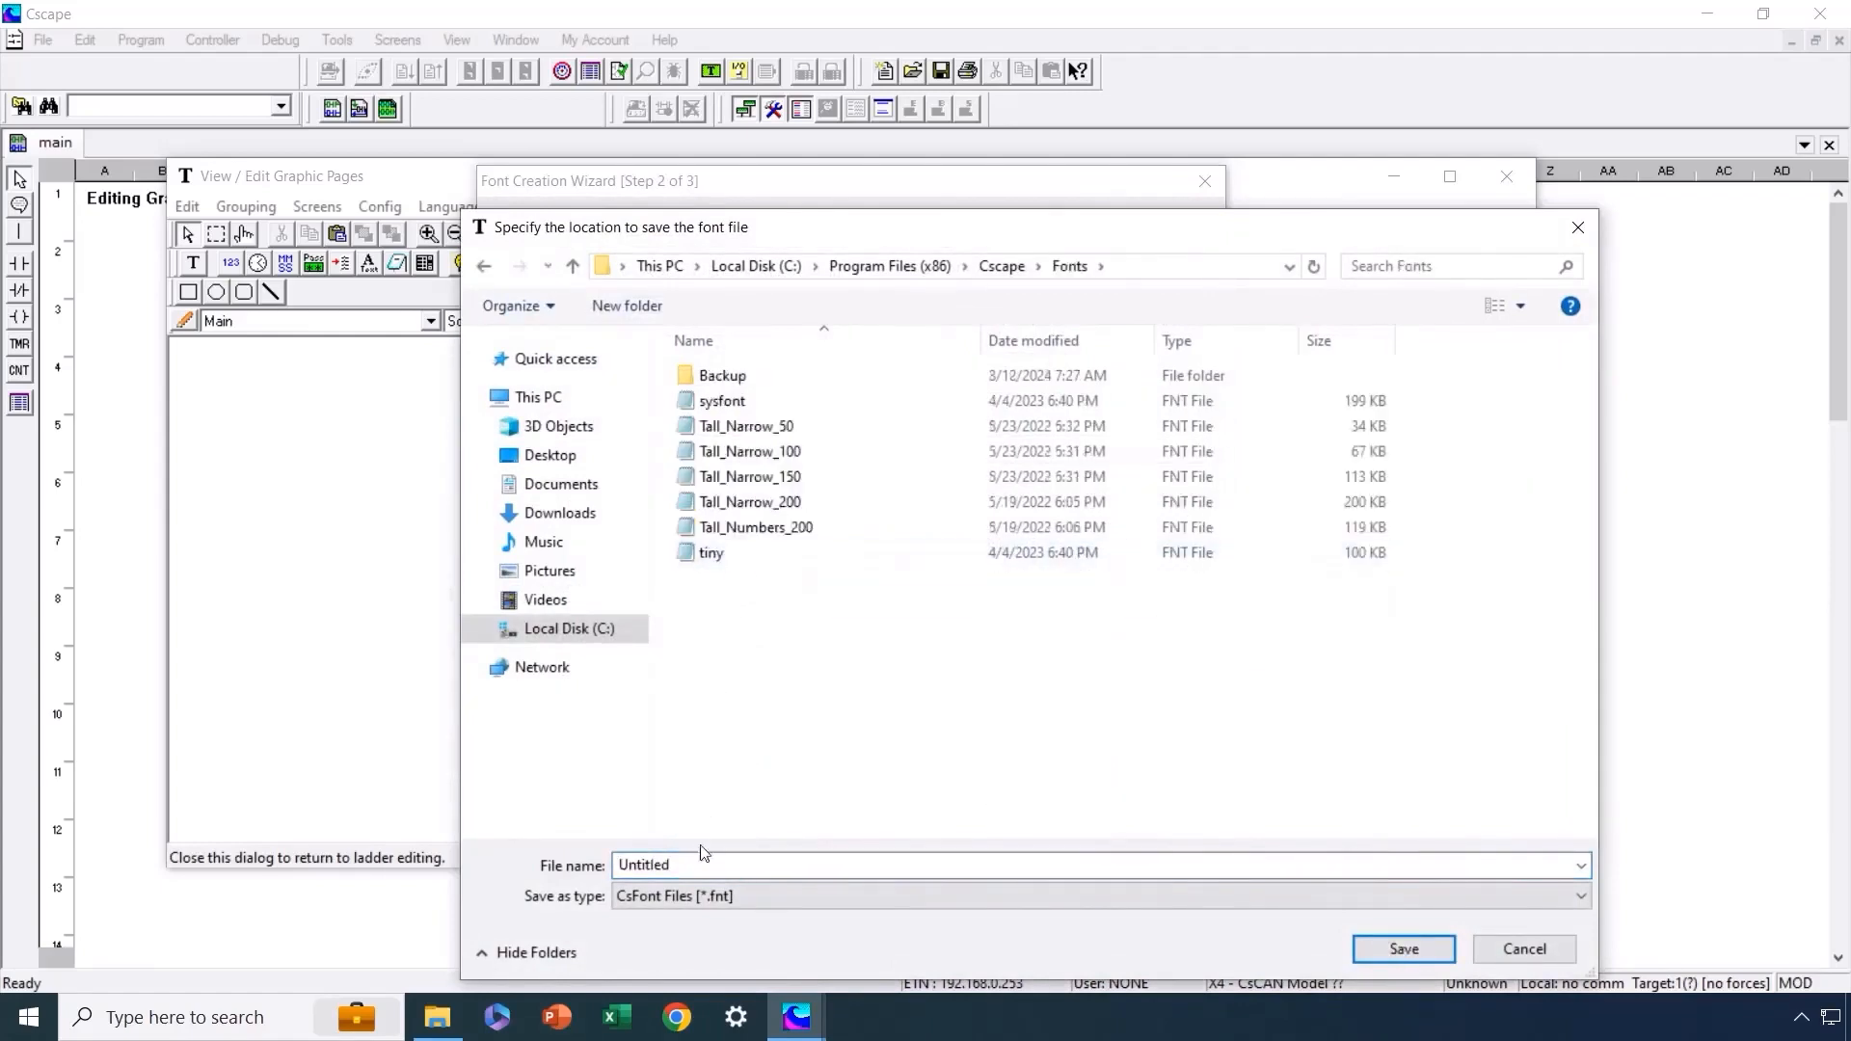
{"action": "double_click", "coordinate": [682, 865]}
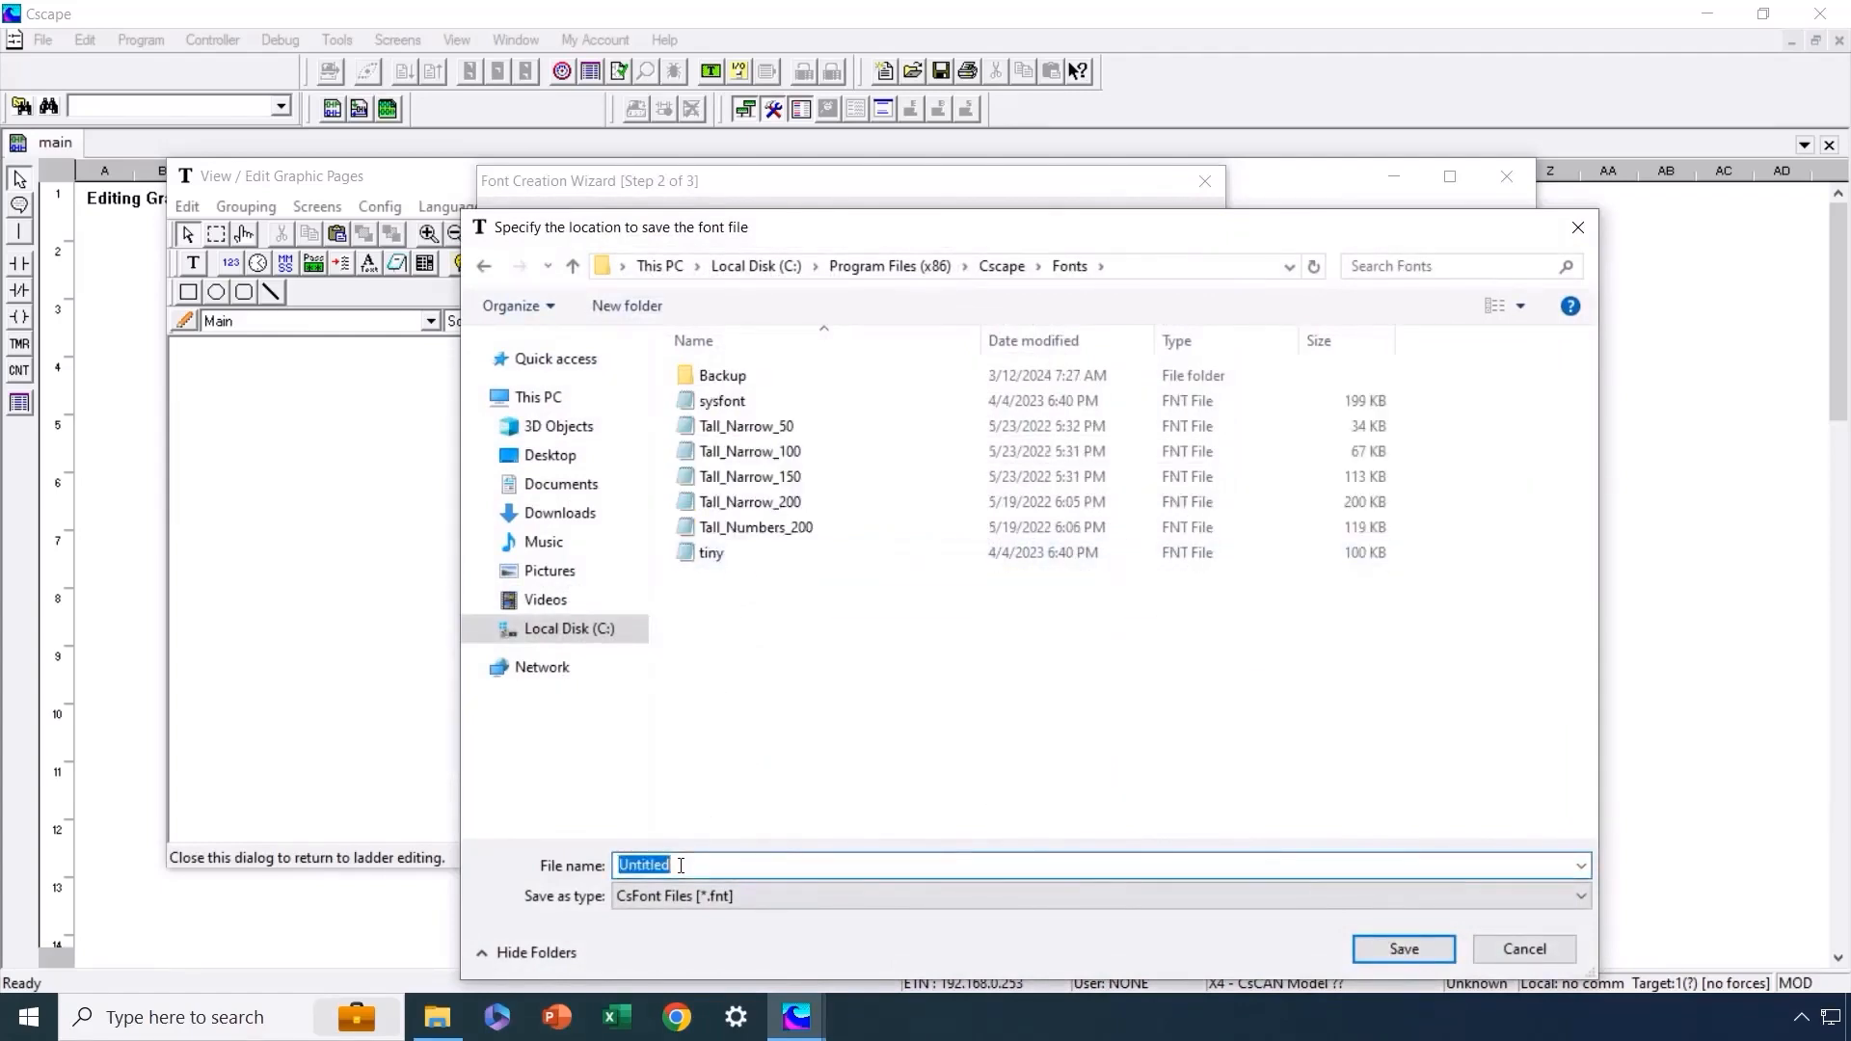
{"action": "type", "text": "Newchester 180"}
{"action": "left_click", "coordinate": [1404, 948]}
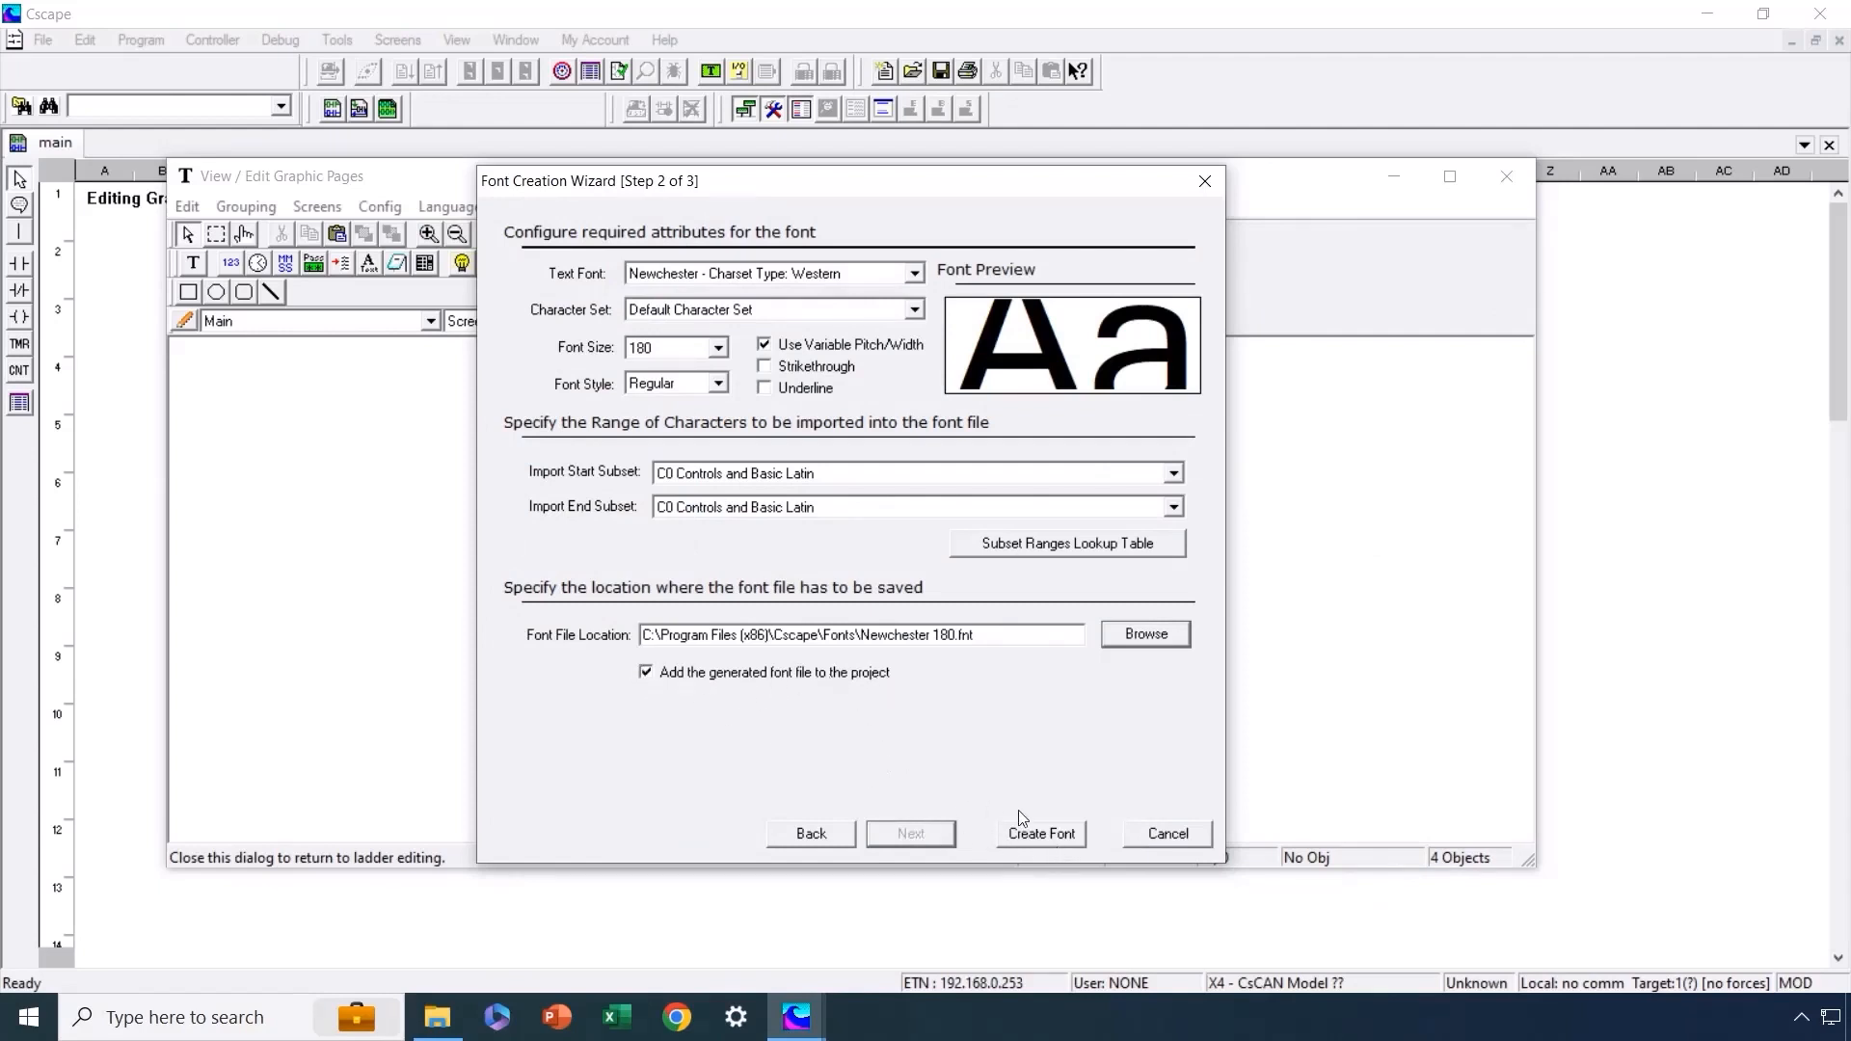
{"action": "left_click", "coordinate": [1058, 838]}
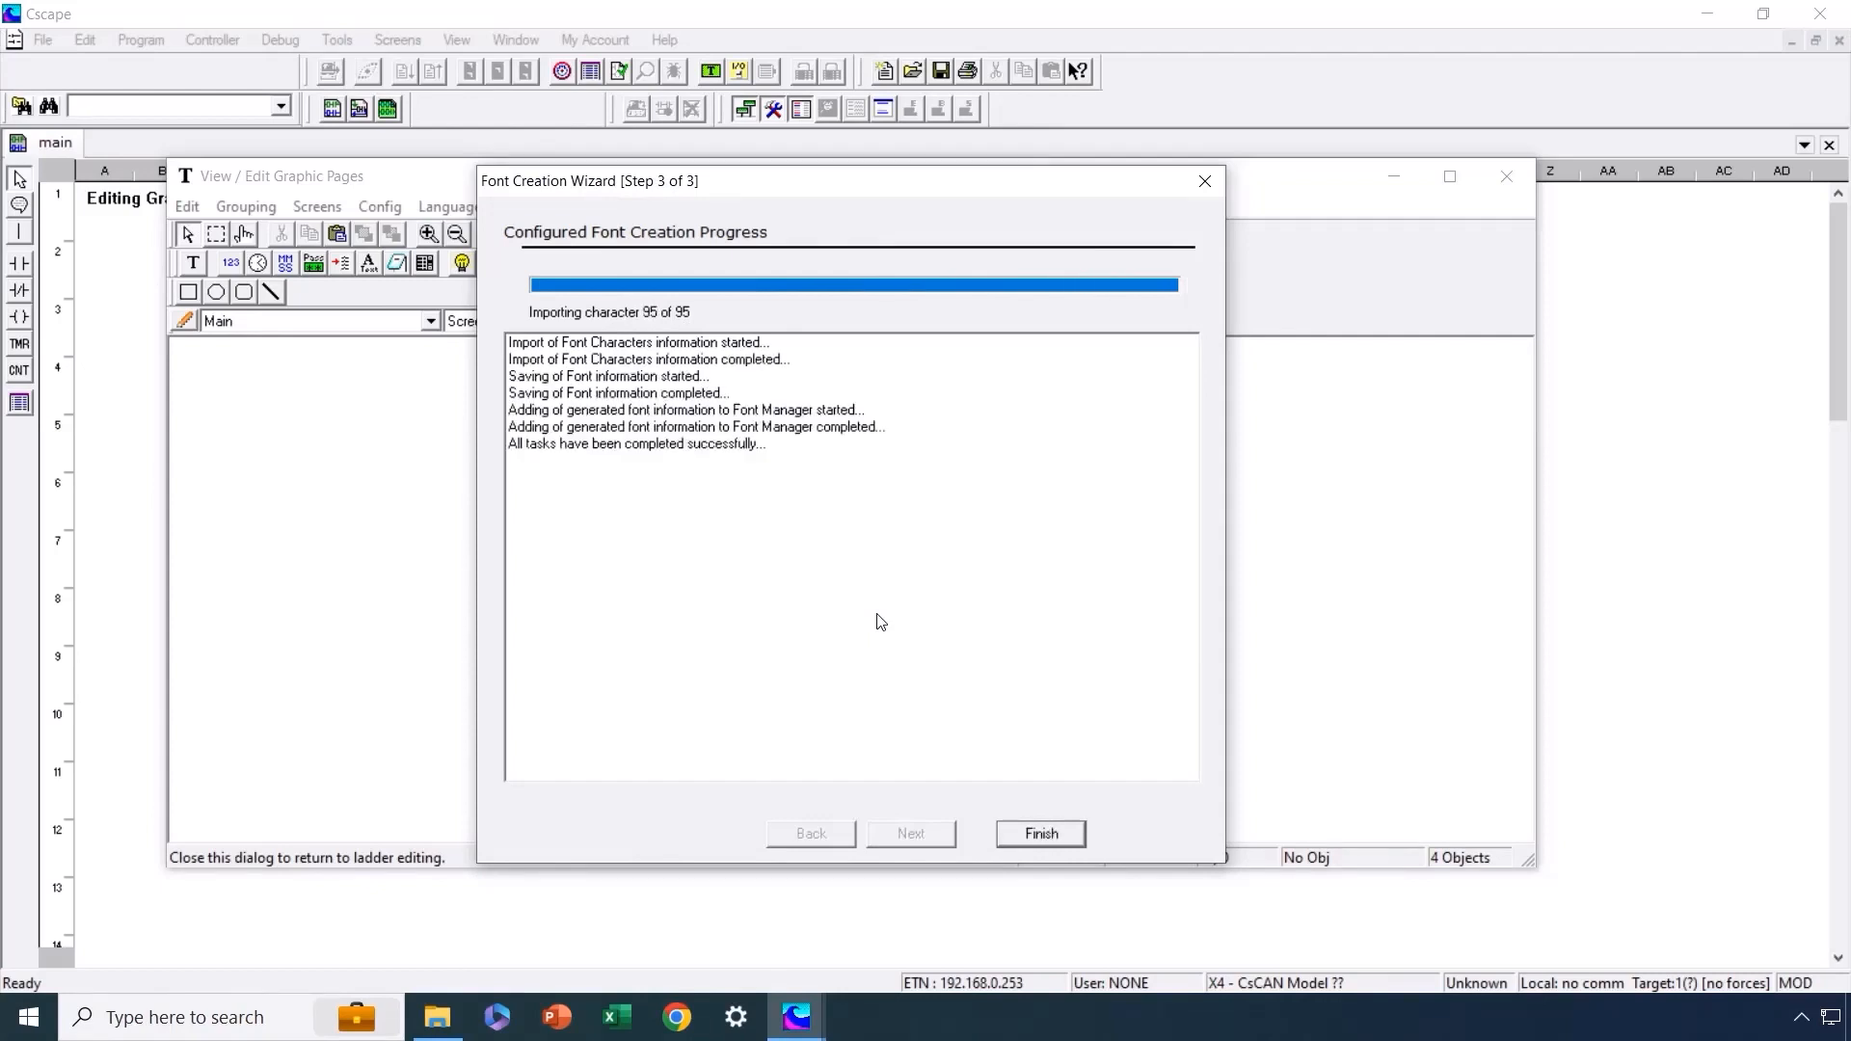
{"action": "left_click", "coordinate": [1040, 834]}
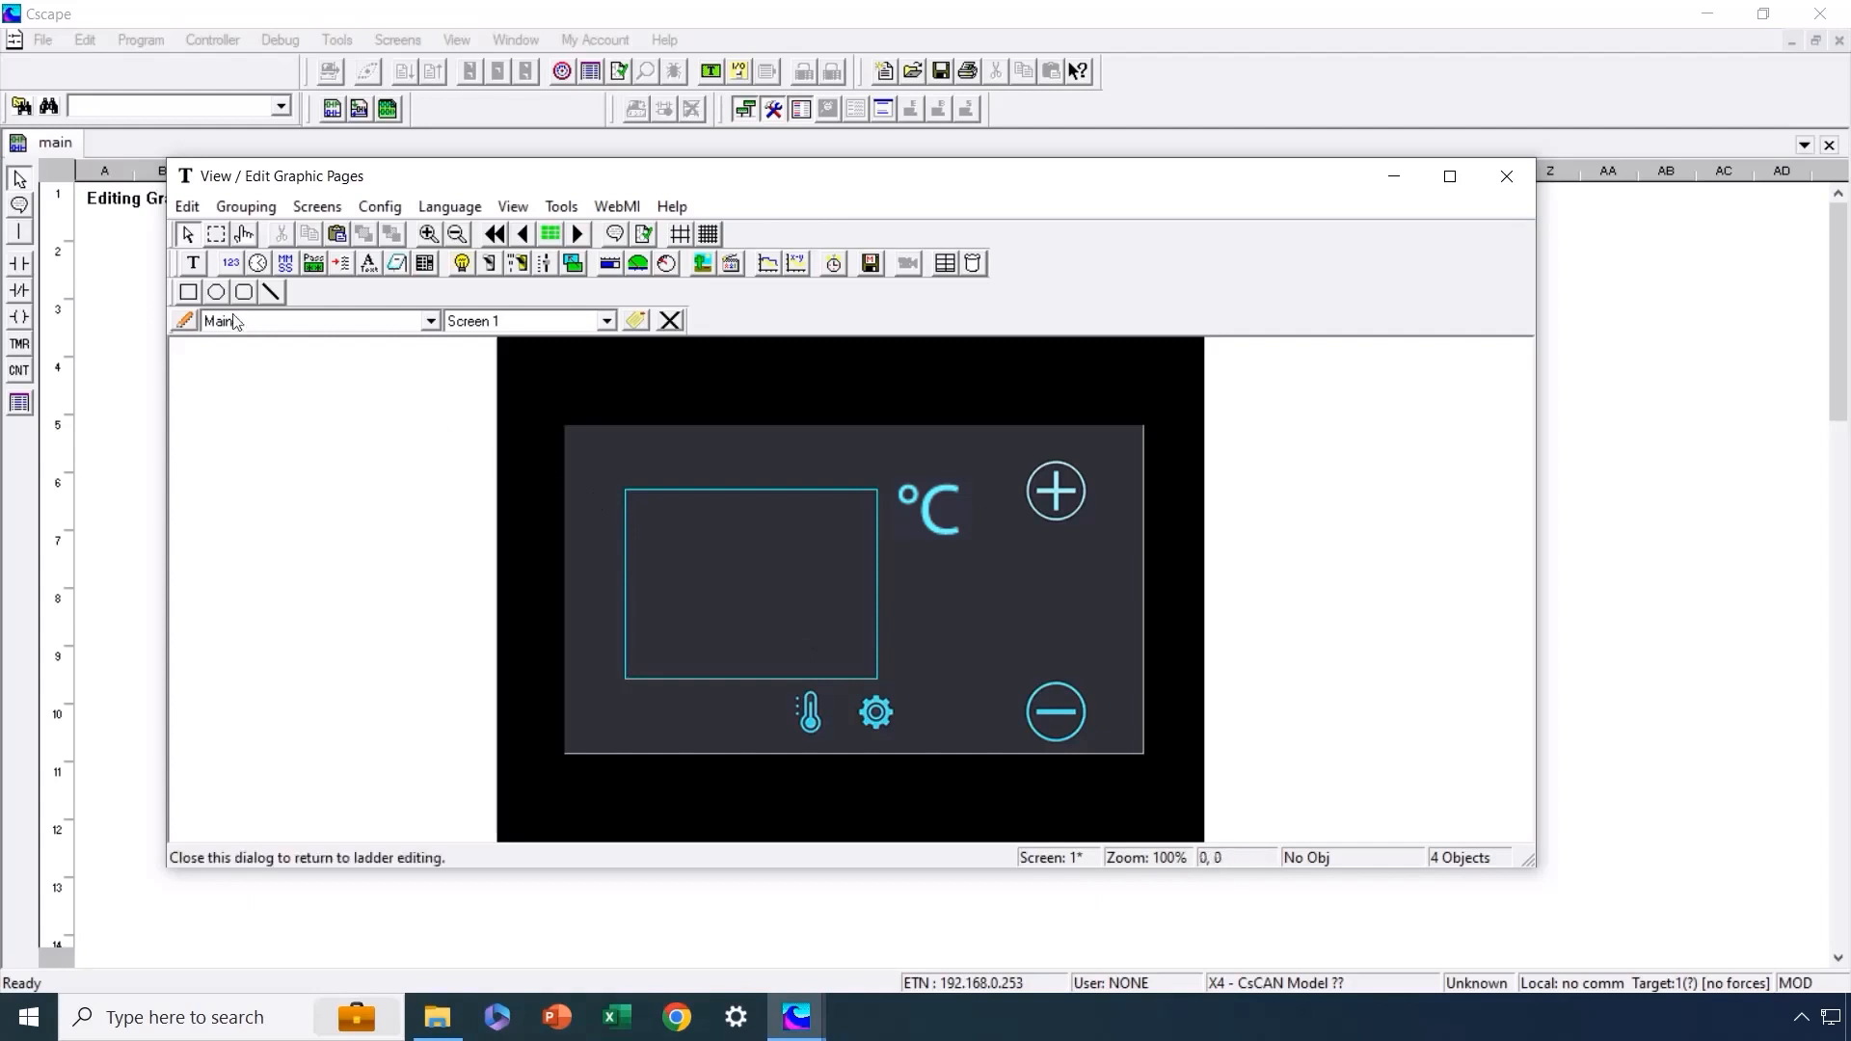
Draw a static text object about 192 x 144 inside the outlined rectangle and set its font to Newchester (180)
{"action": "left_click", "coordinate": [196, 267]}
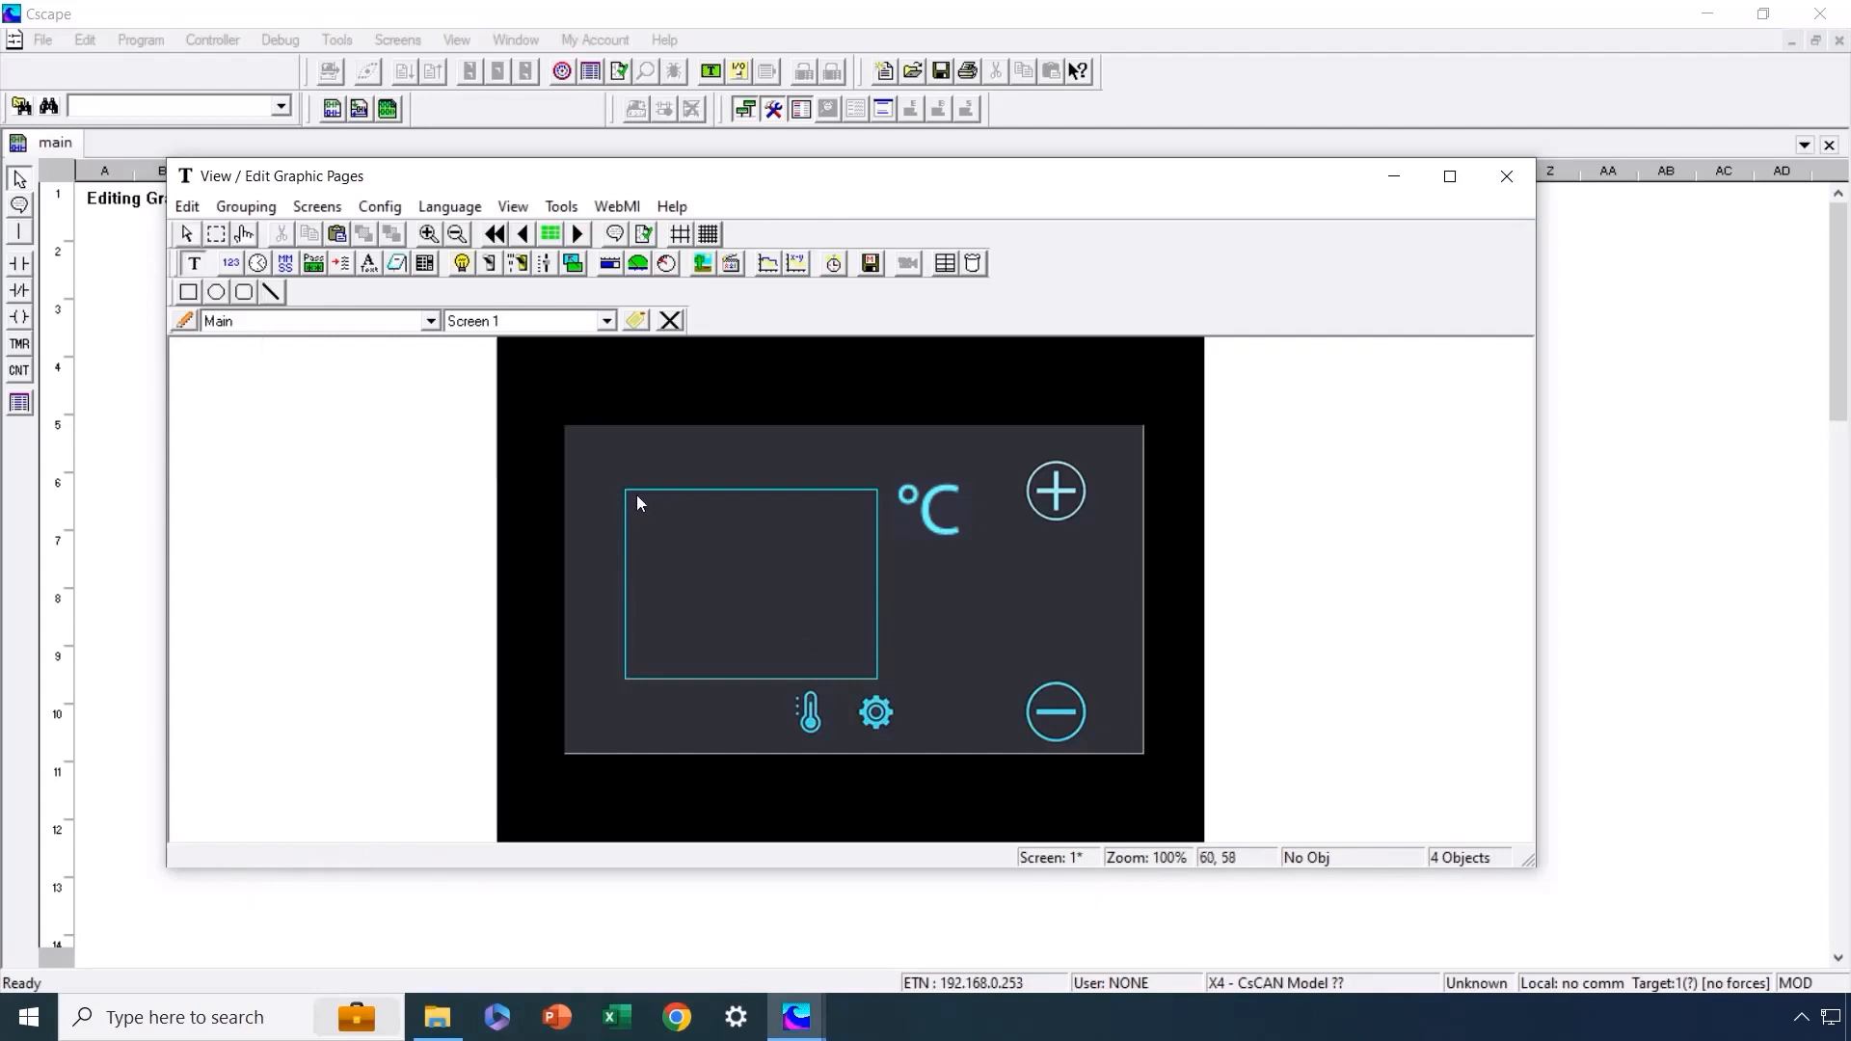
{"action": "left_click_drag", "start_coordinate": [636, 494], "coordinate": [869, 668]}
{"action": "double_click", "coordinate": [722, 538]}
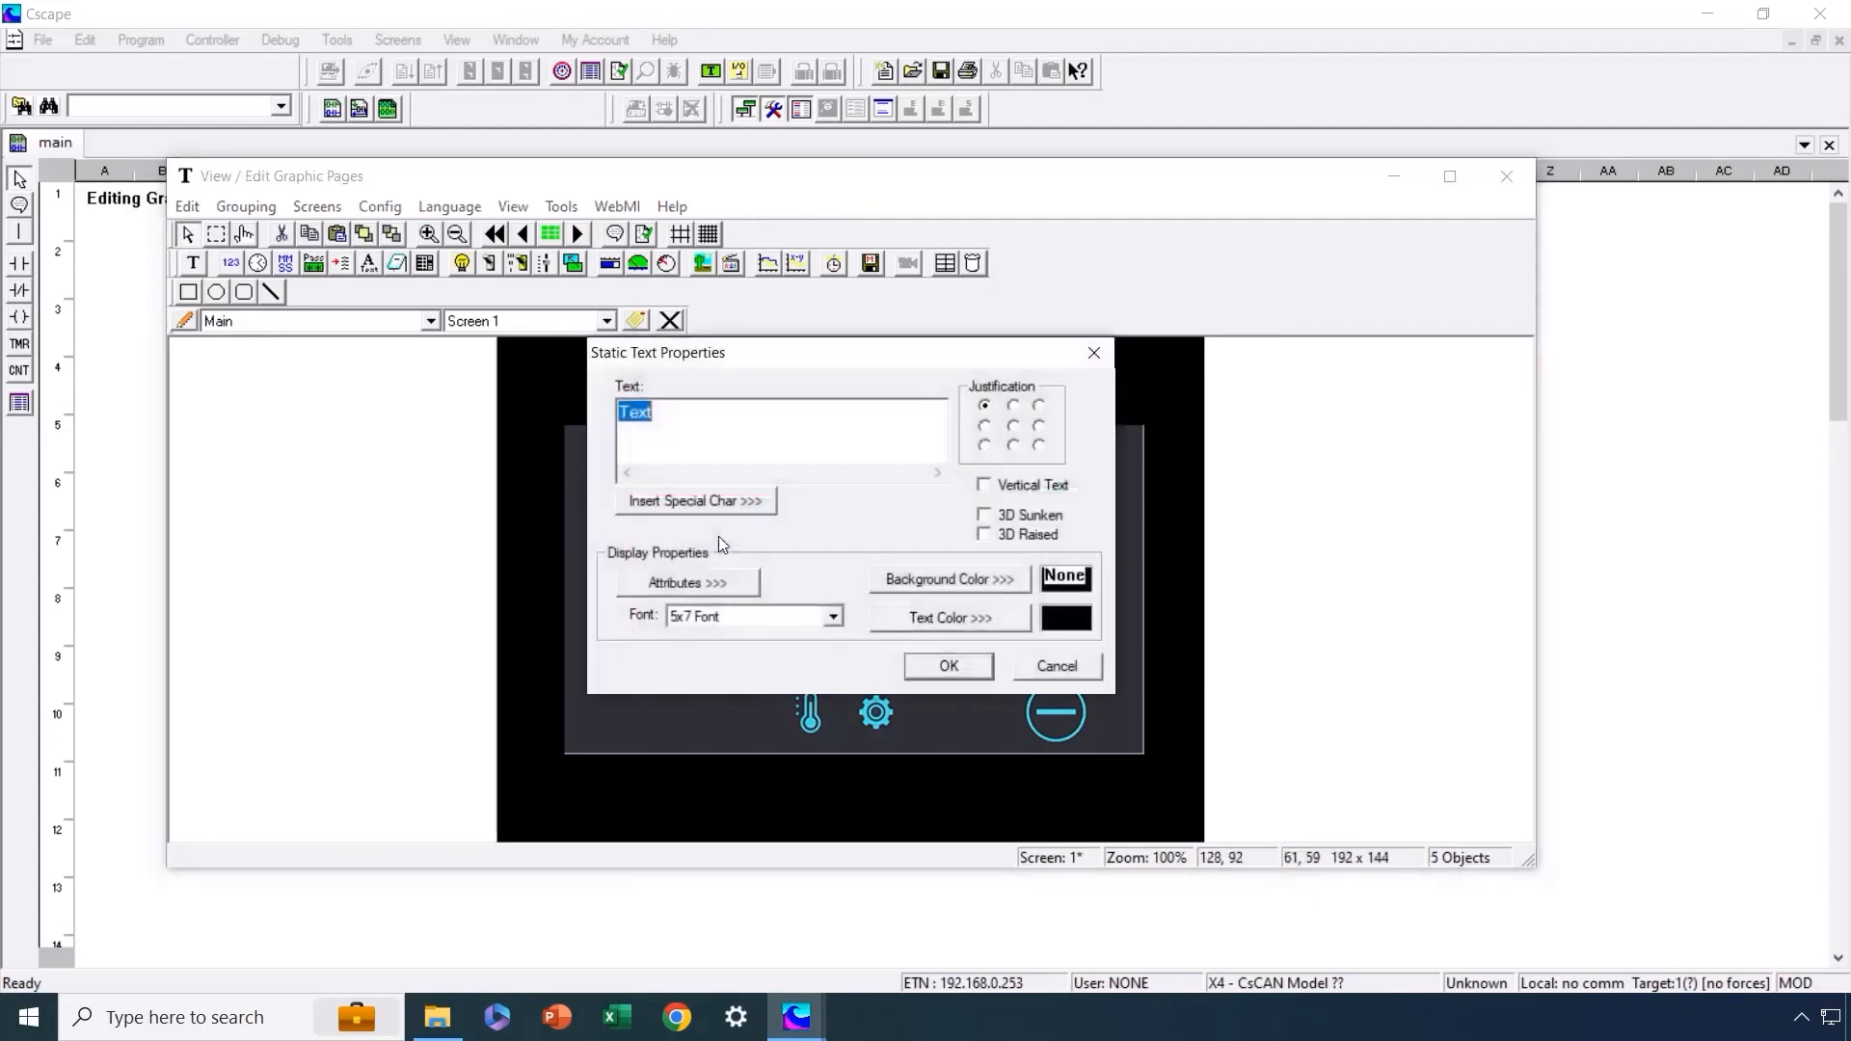
{"action": "left_click", "coordinate": [831, 617]}
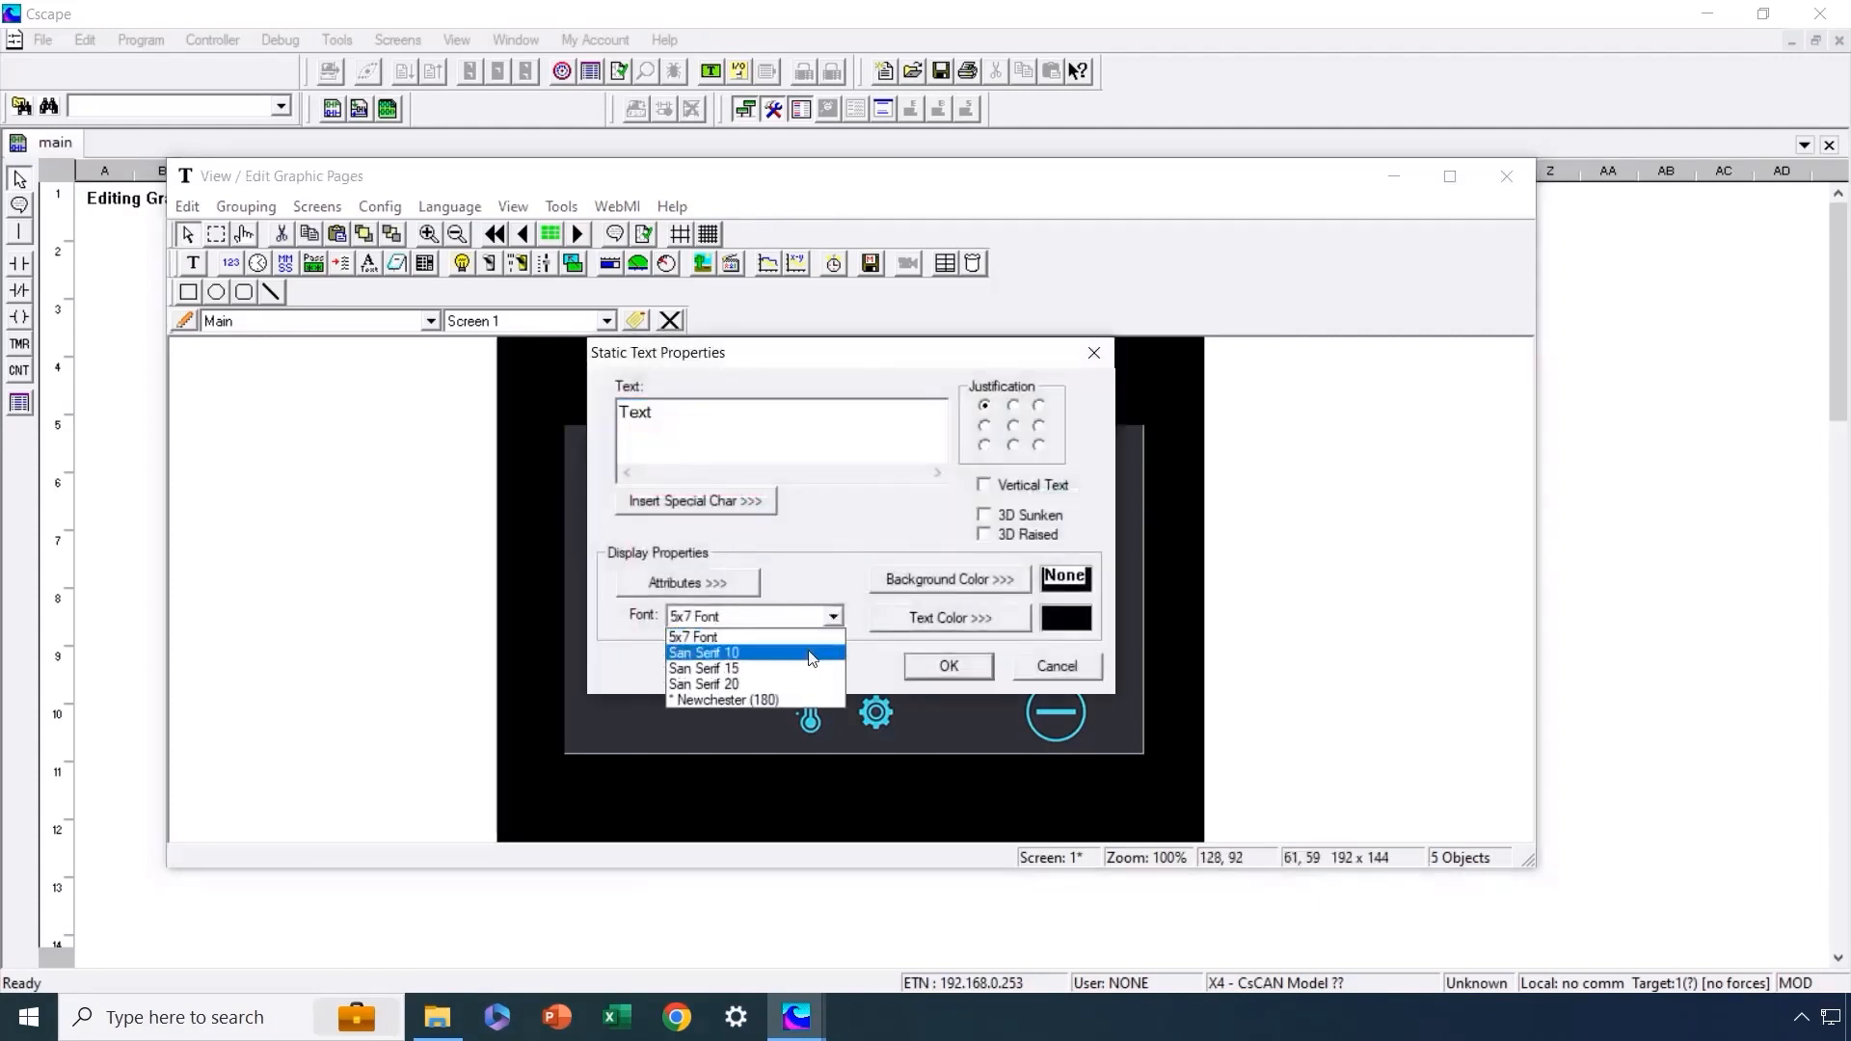
{"action": "left_click", "coordinate": [779, 696]}
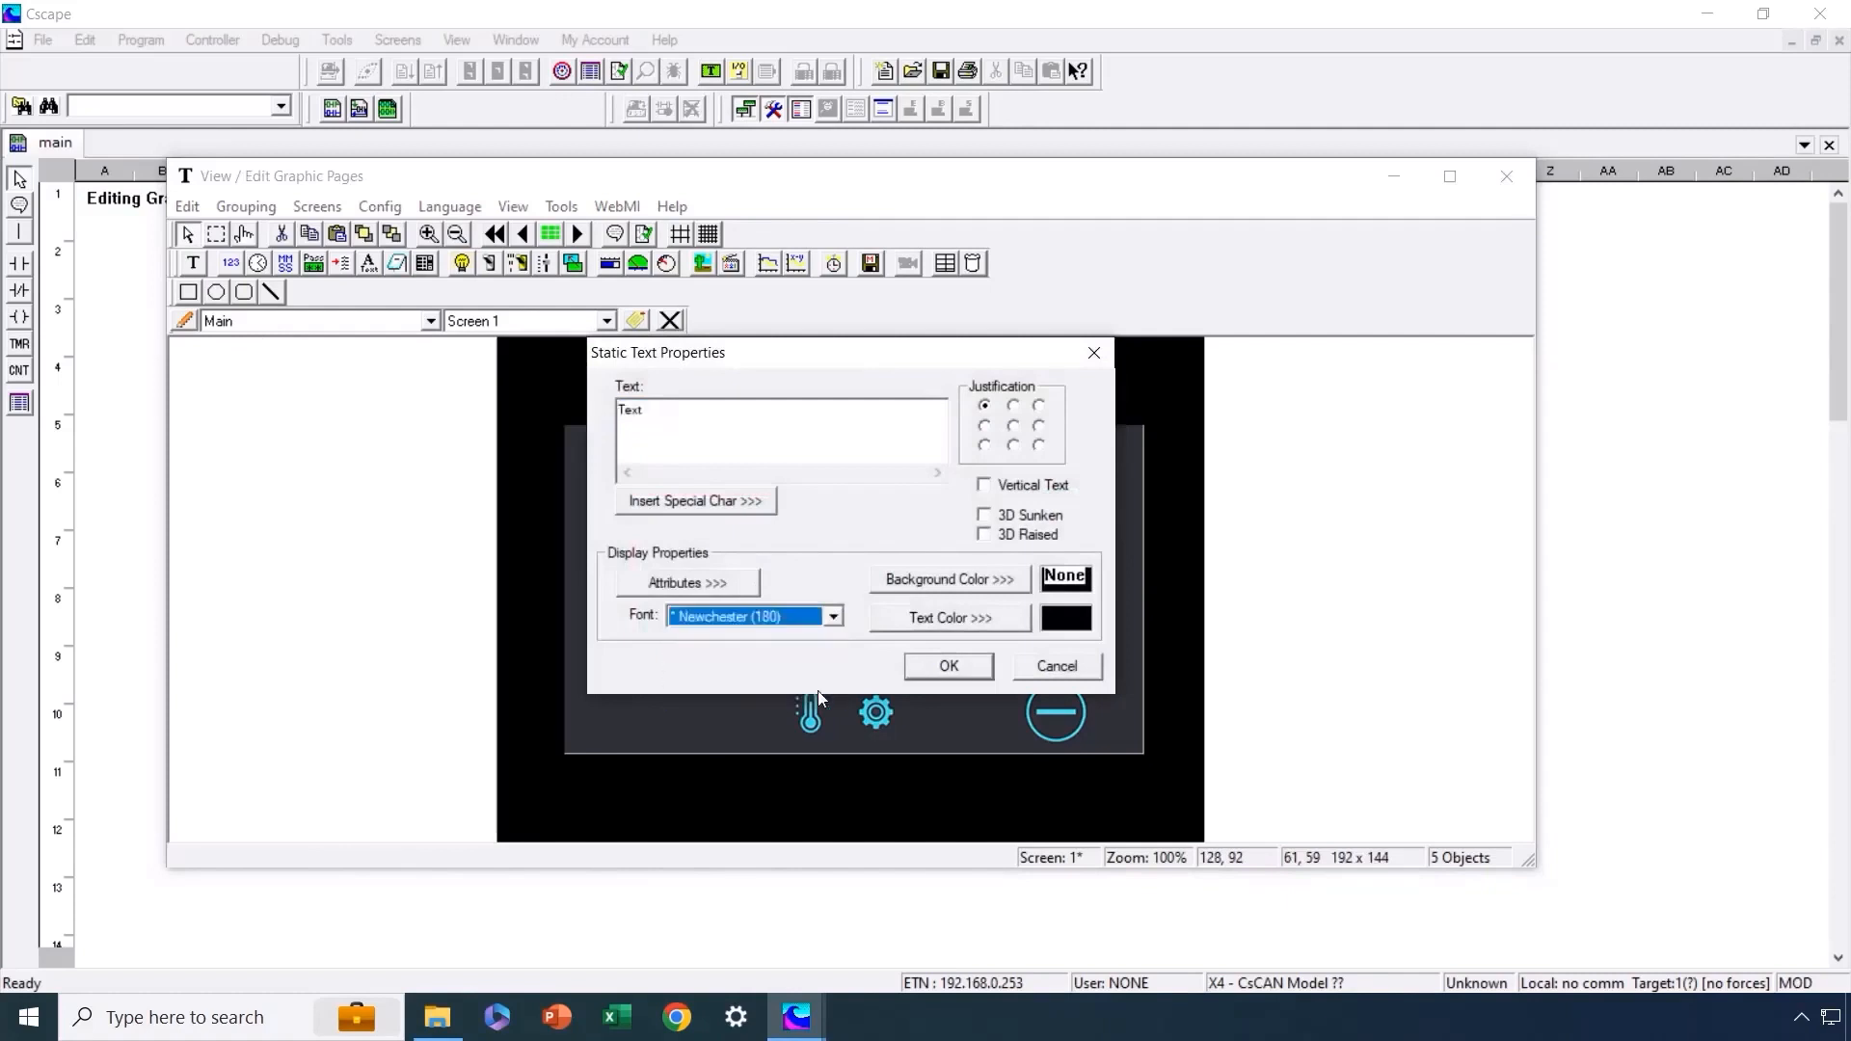
{"action": "left_click", "coordinate": [937, 665]}
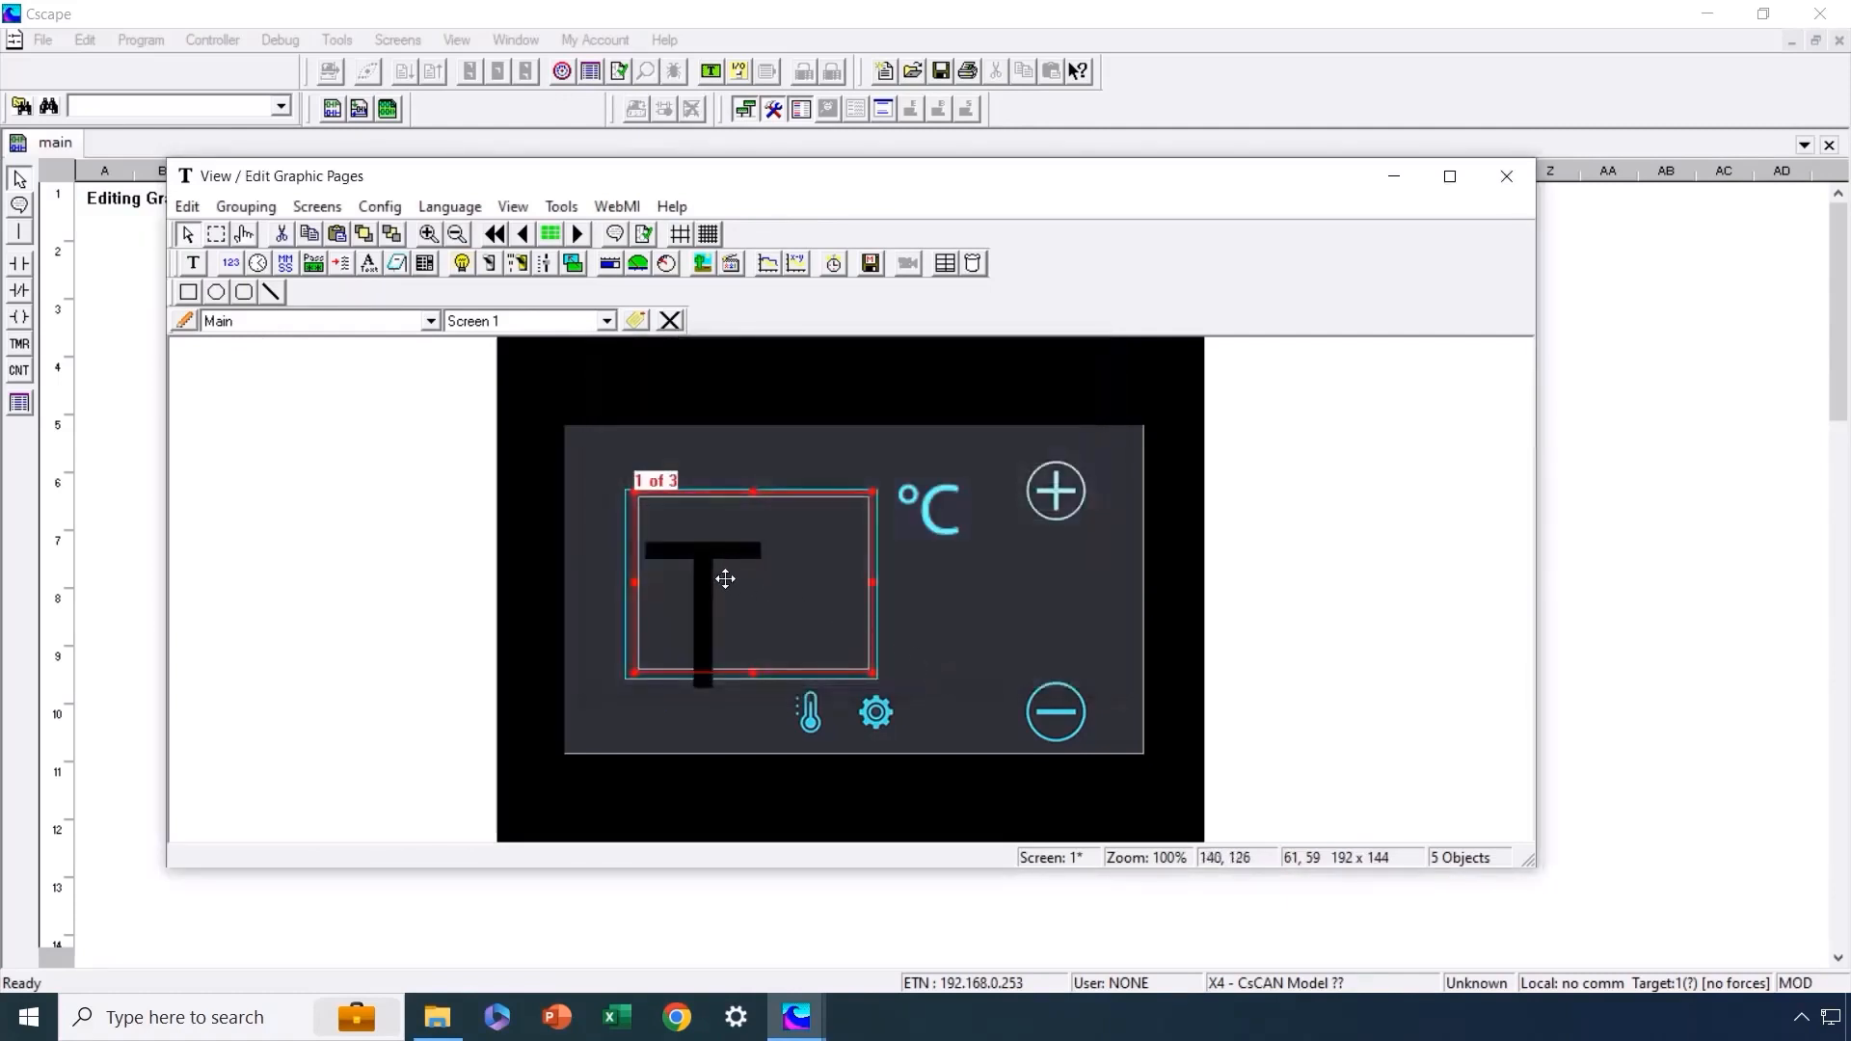
Move the static text object up slightly and change its text to 72
{"action": "left_click_drag", "start_coordinate": [710, 587], "coordinate": [711, 569]}
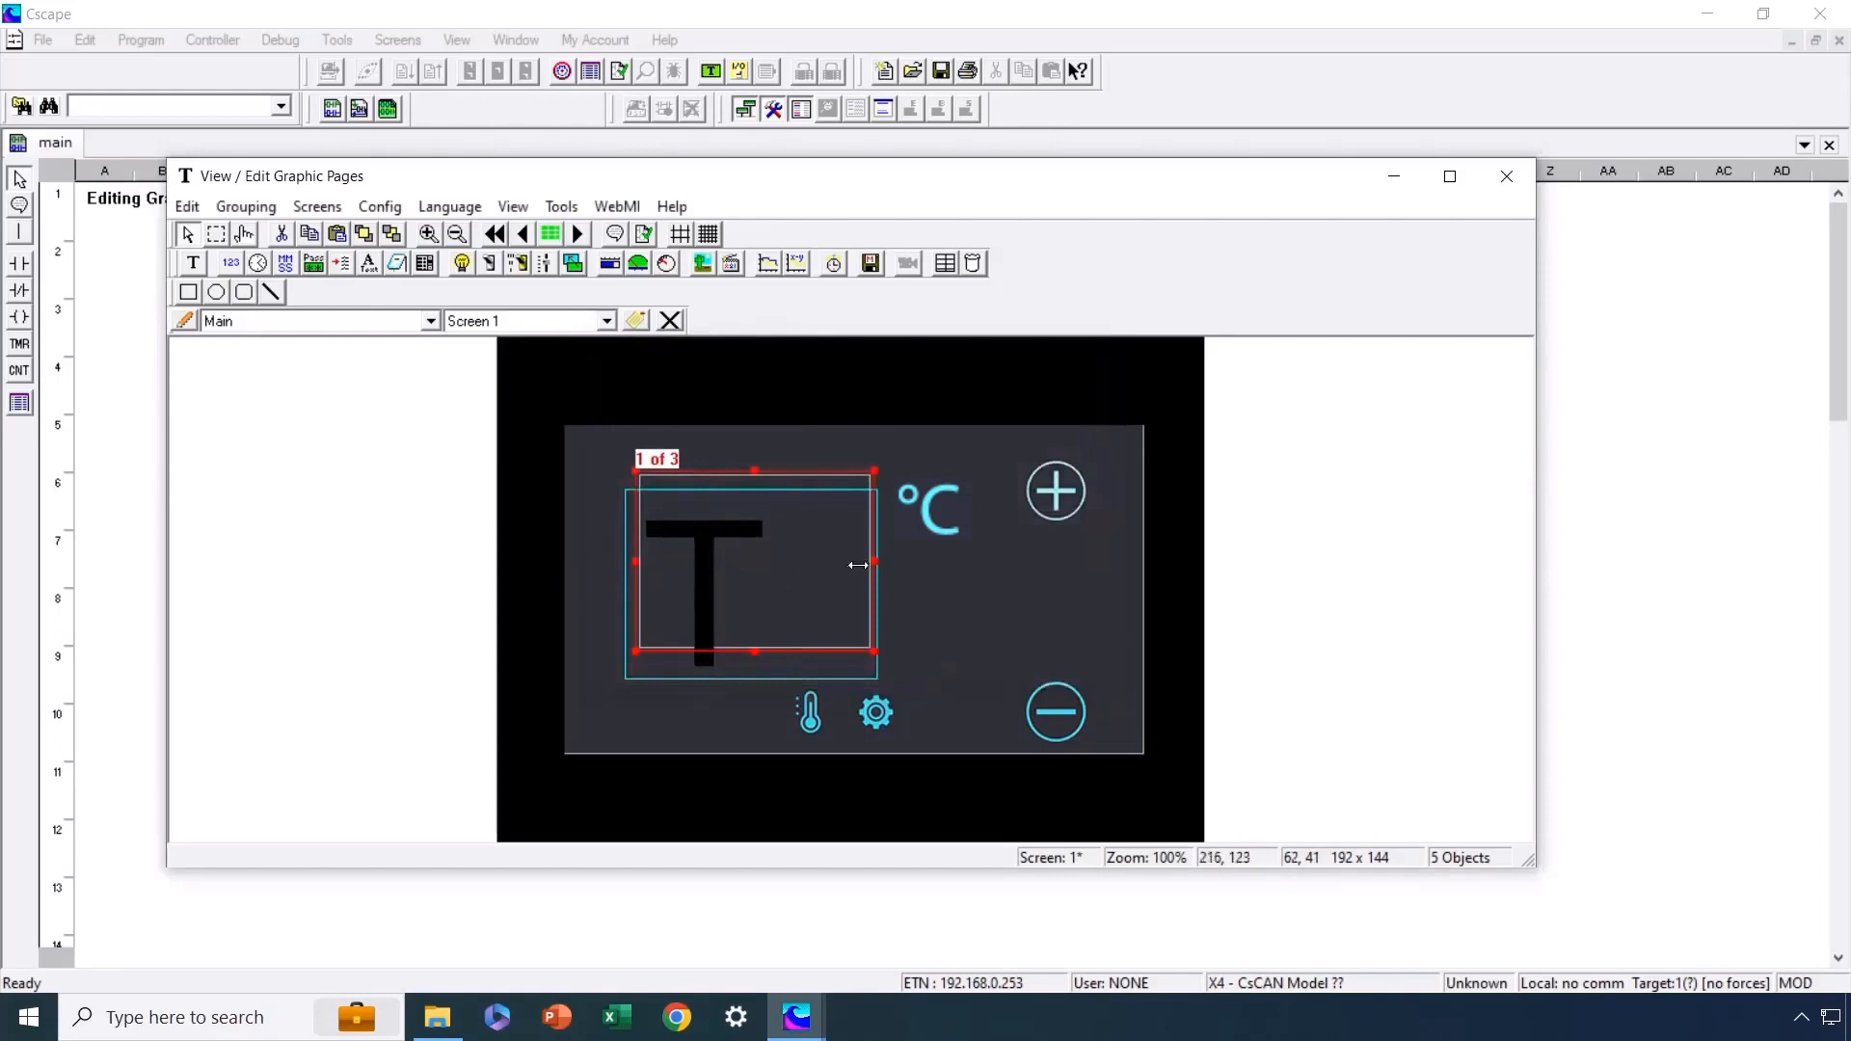
{"action": "double_click", "coordinate": [712, 576]}
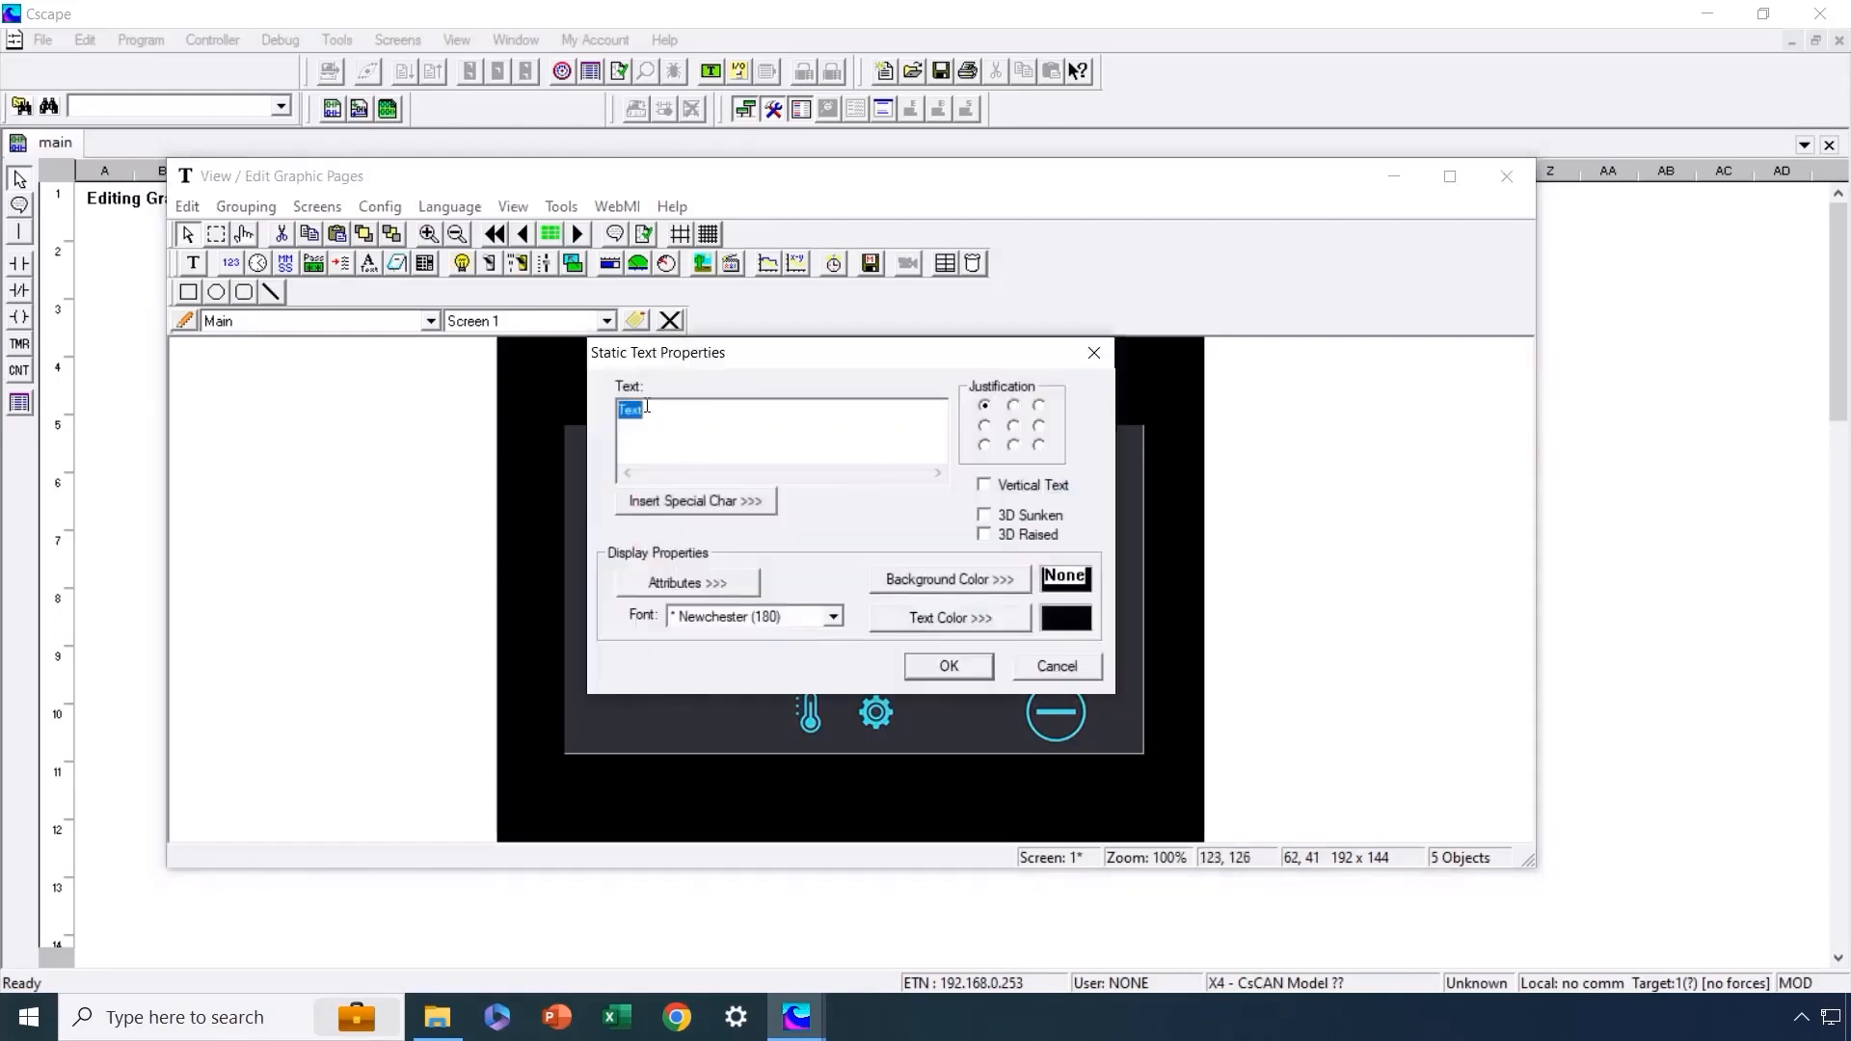
{"action": "type", "text": "72"}
{"action": "left_click", "coordinate": [957, 666]}
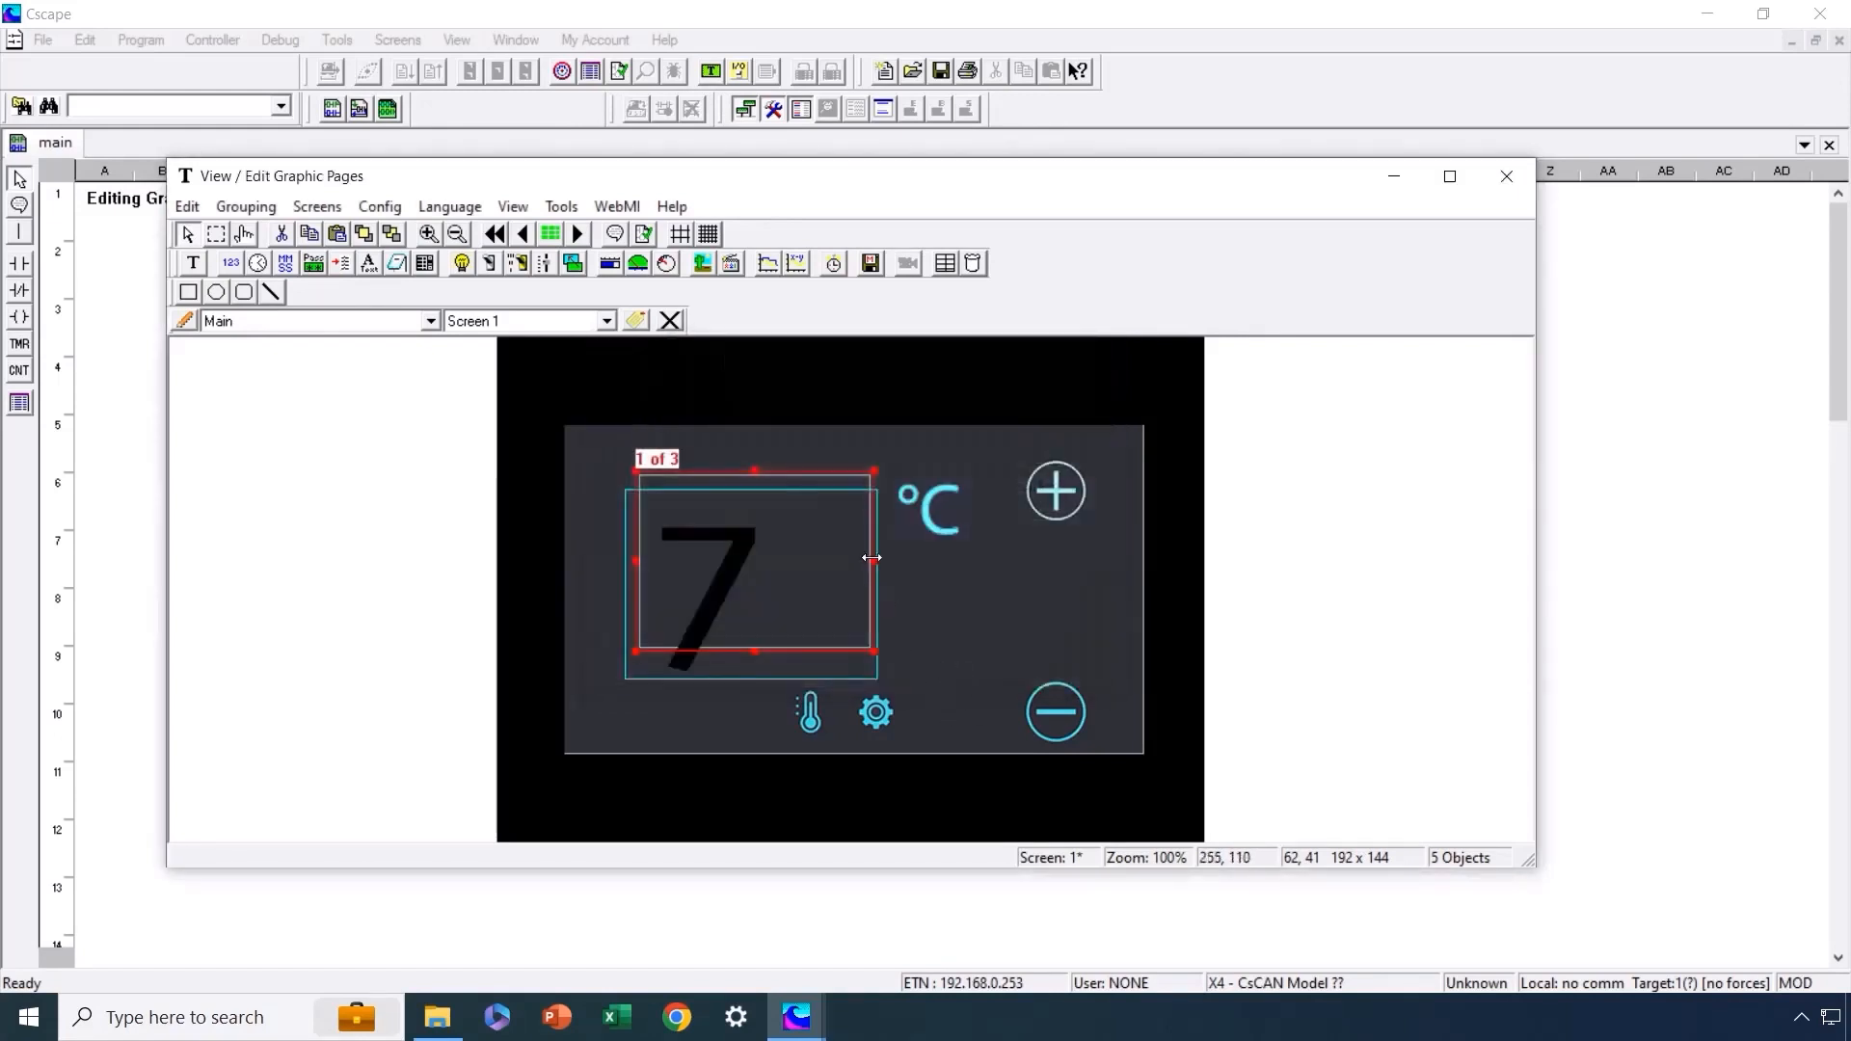
Enlarge the 72 text object to about 226 x 173 and move it over the outlined rectangle, to about 42, 30
{"action": "left_click_drag", "start_coordinate": [878, 571], "coordinate": [914, 571]}
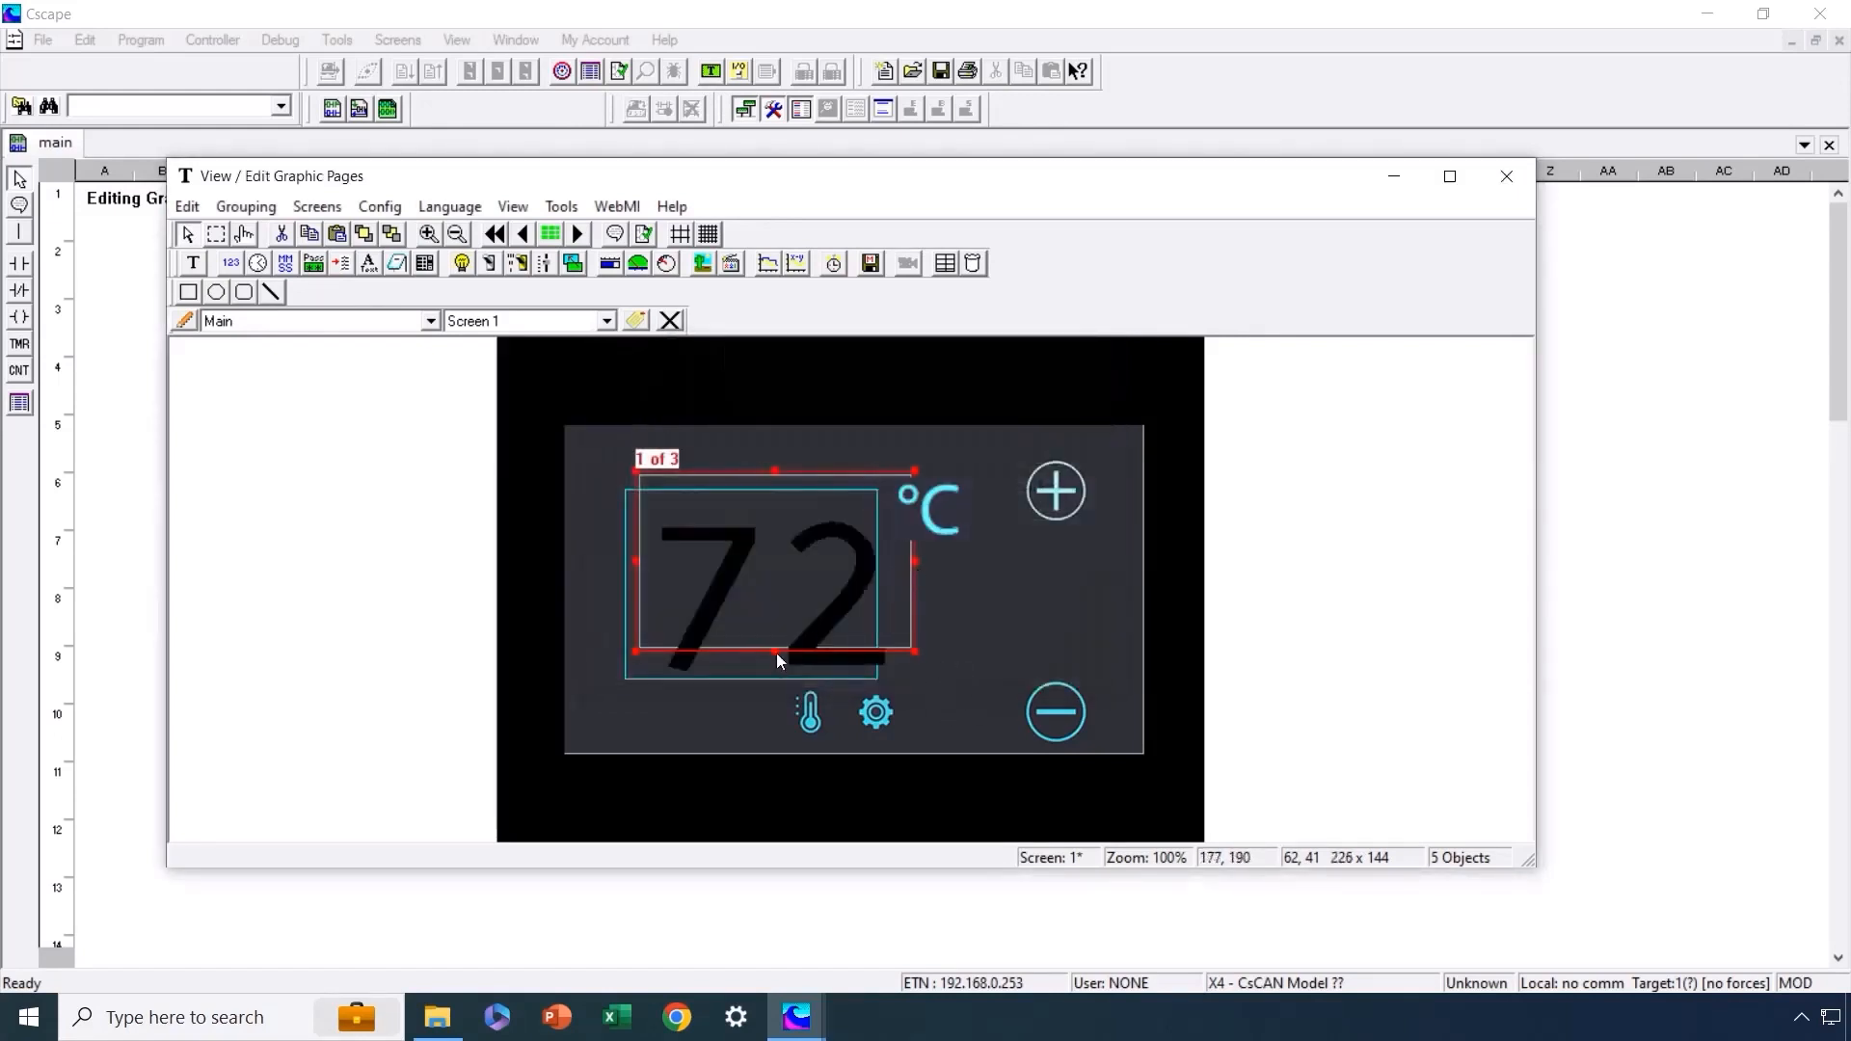
{"action": "left_click_drag", "start_coordinate": [773, 652], "coordinate": [775, 685]}
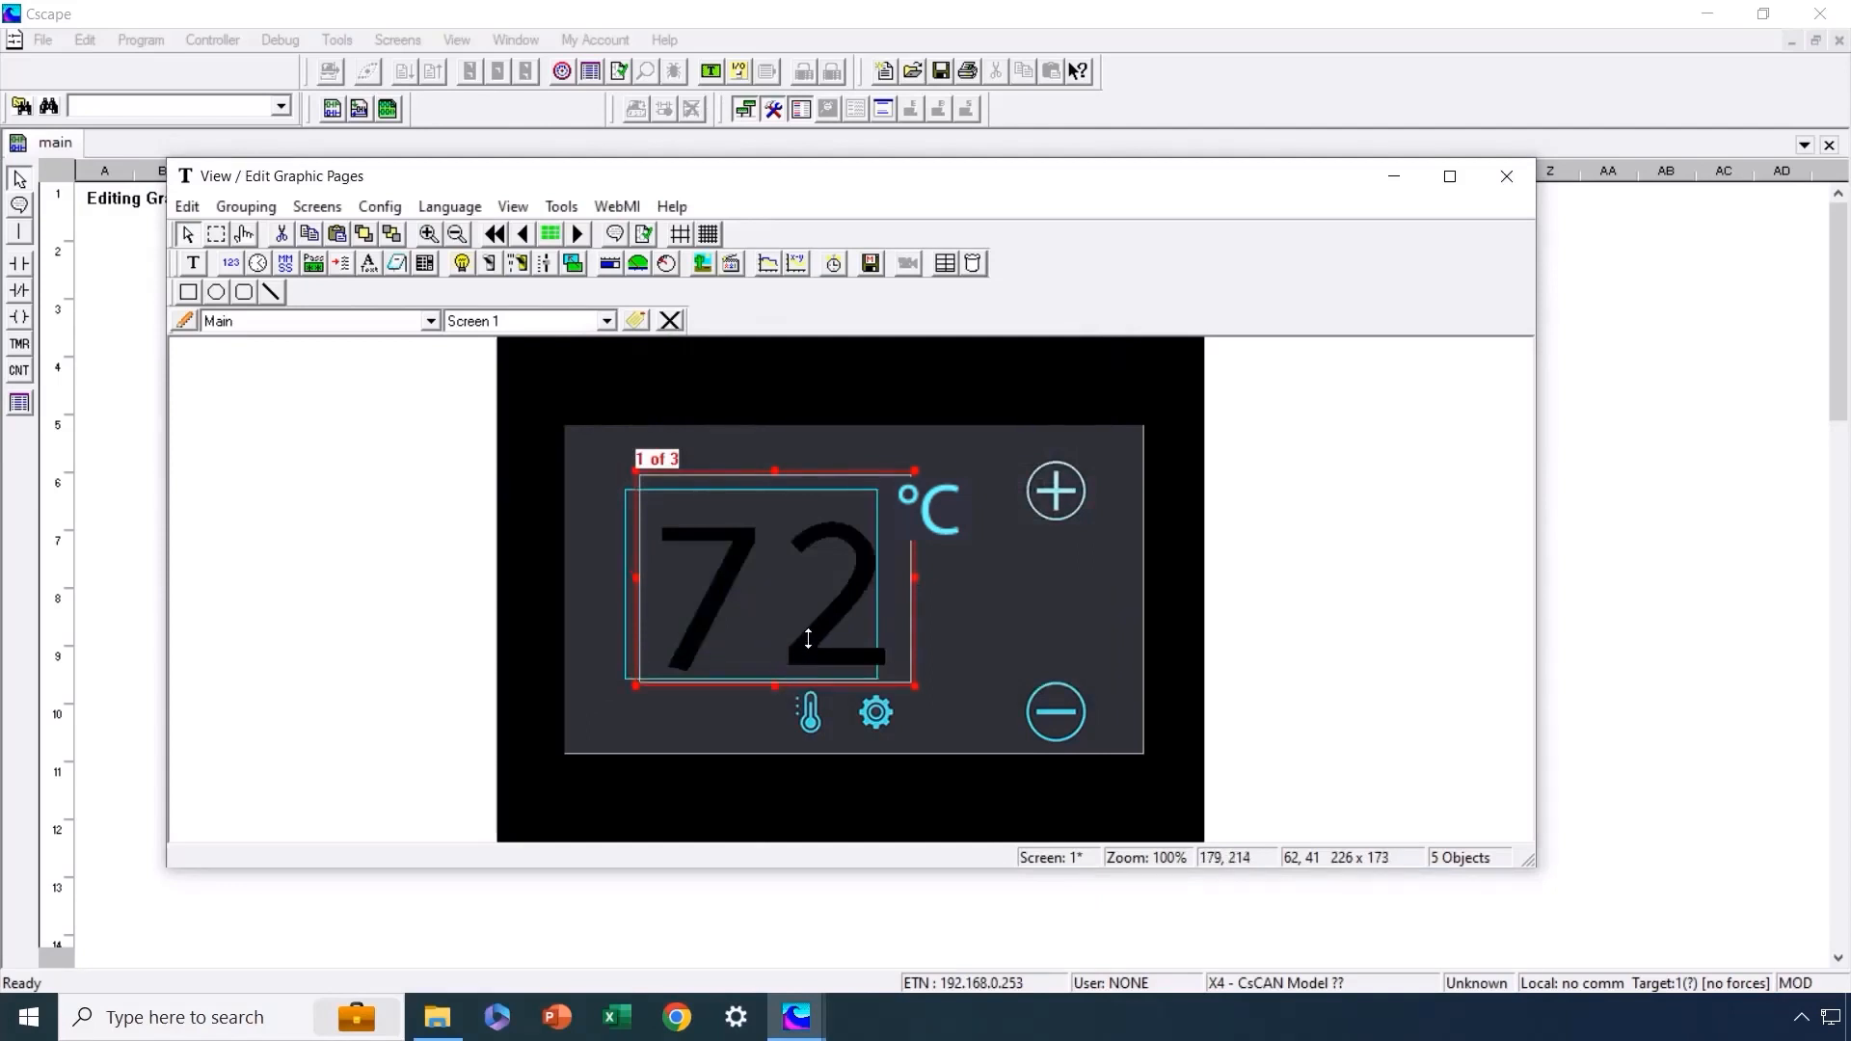
{"action": "left_click_drag", "start_coordinate": [827, 624], "coordinate": [802, 610]}
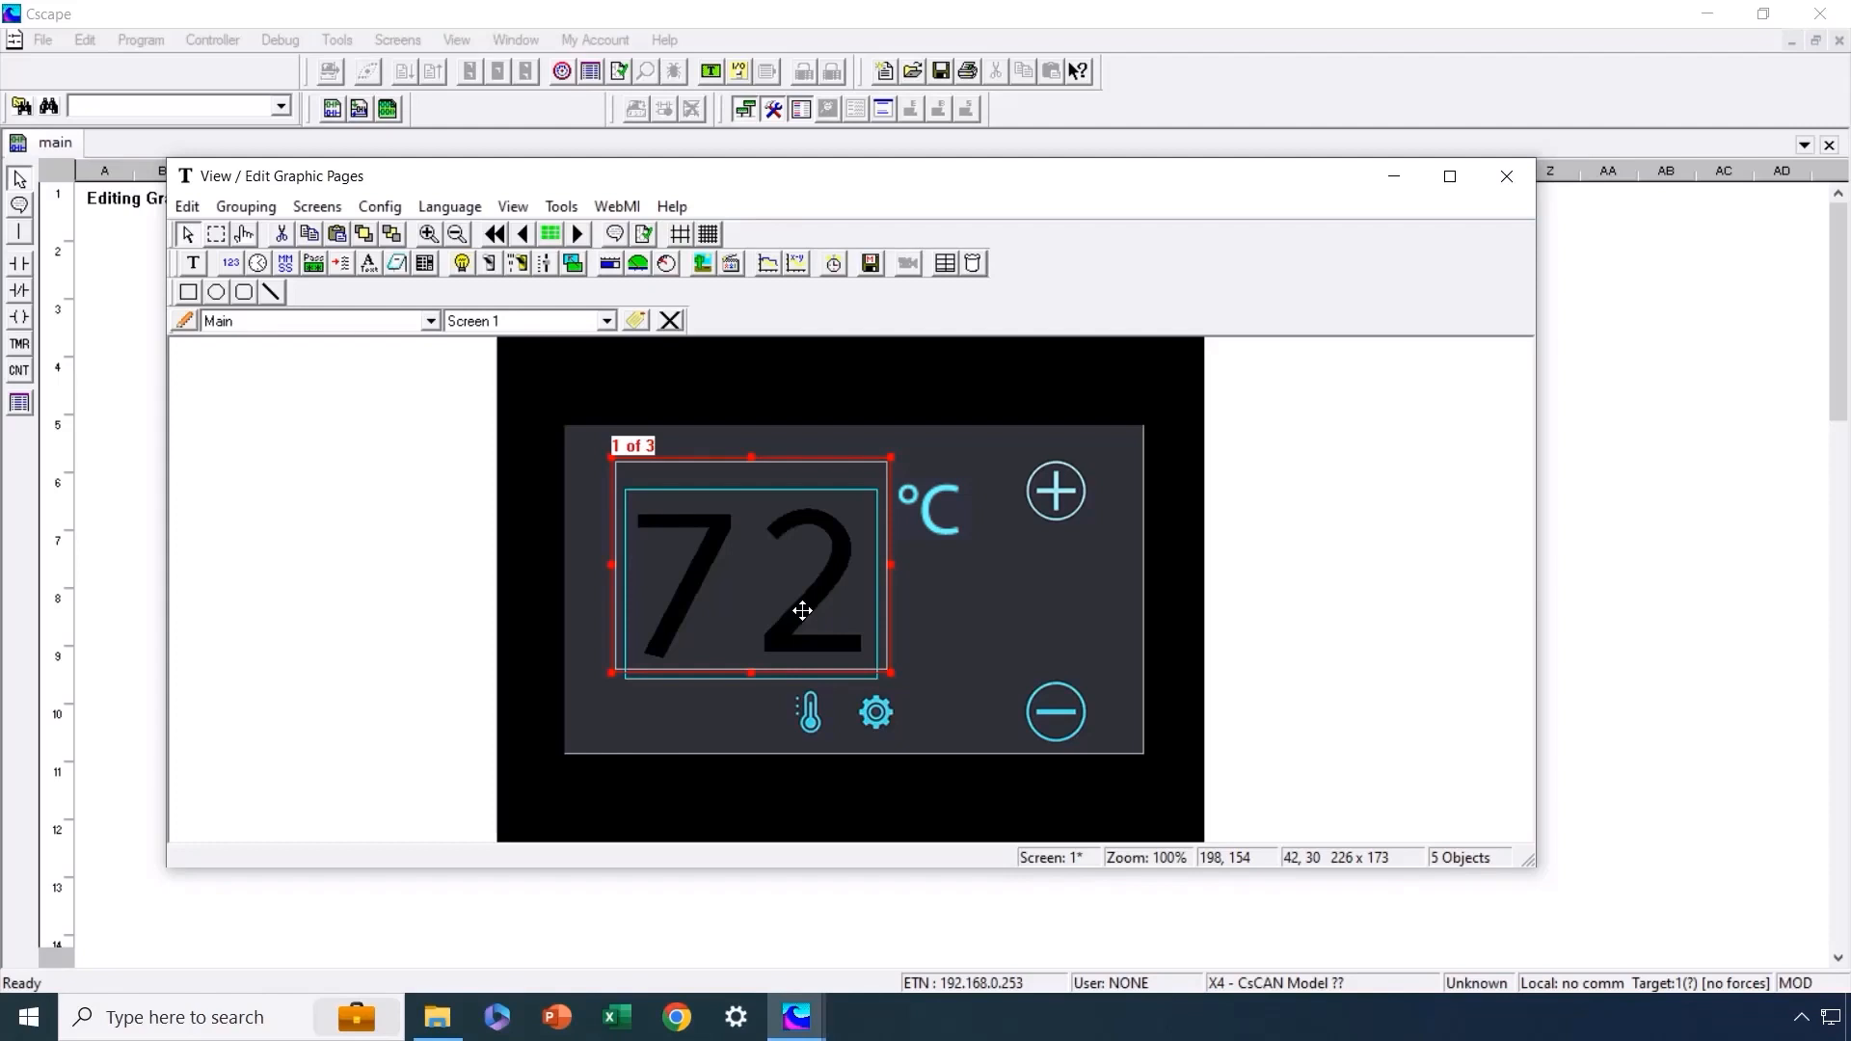
Check the character count, dimensions and byte size of the Newchester (180) font in the Font Manager
{"action": "left_click", "coordinate": [563, 207]}
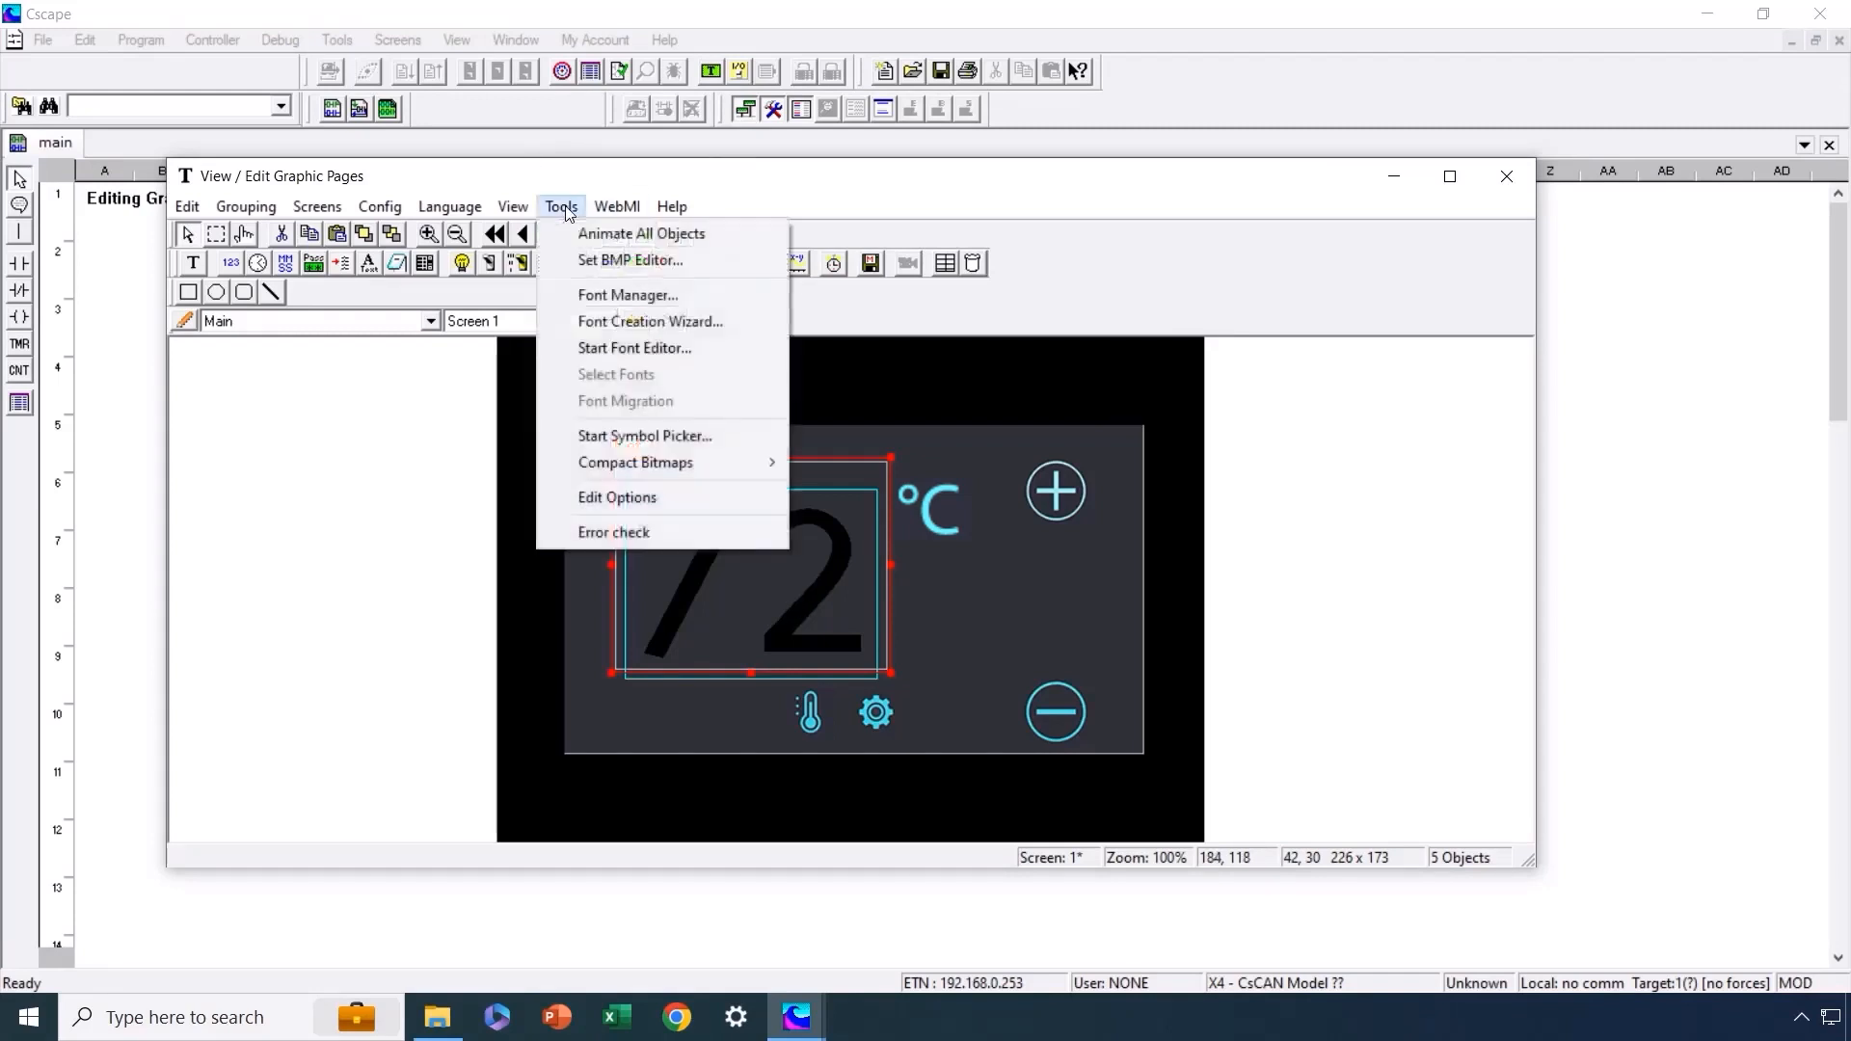
{"action": "left_click", "coordinate": [616, 295]}
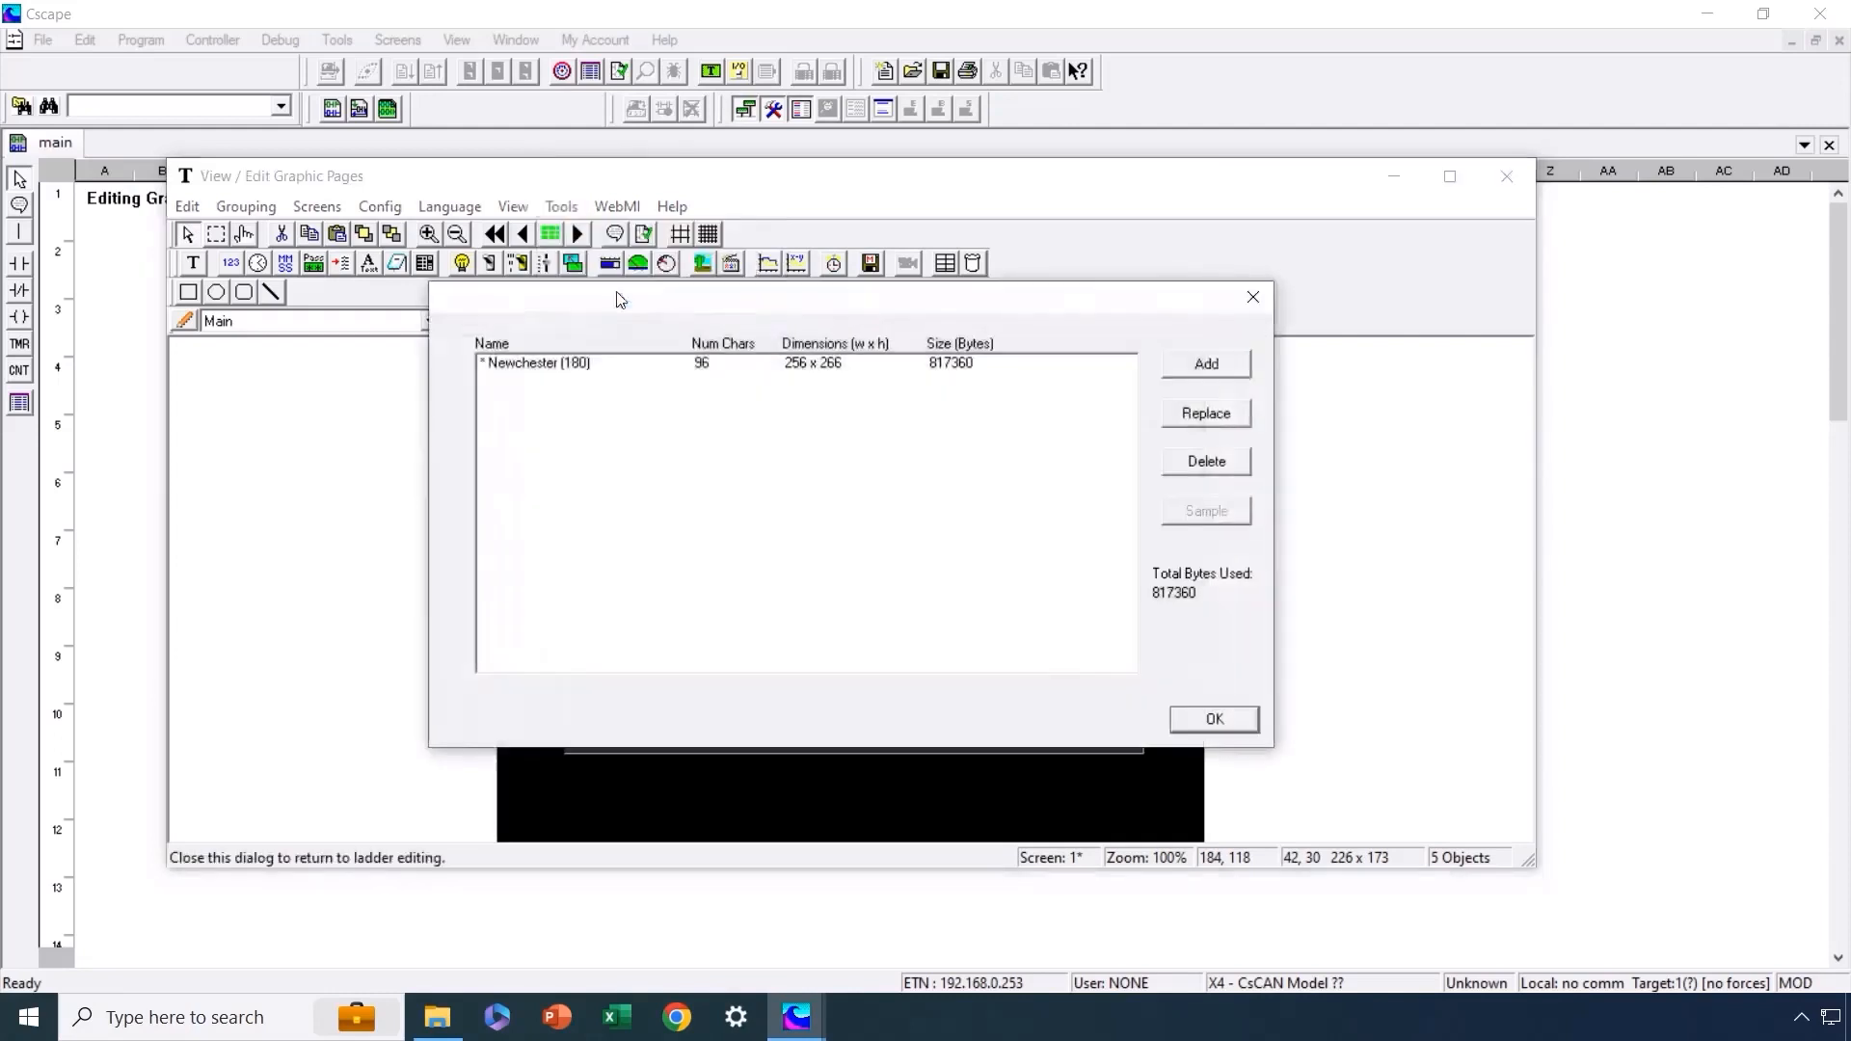
{"action": "left_click", "coordinate": [580, 365]}
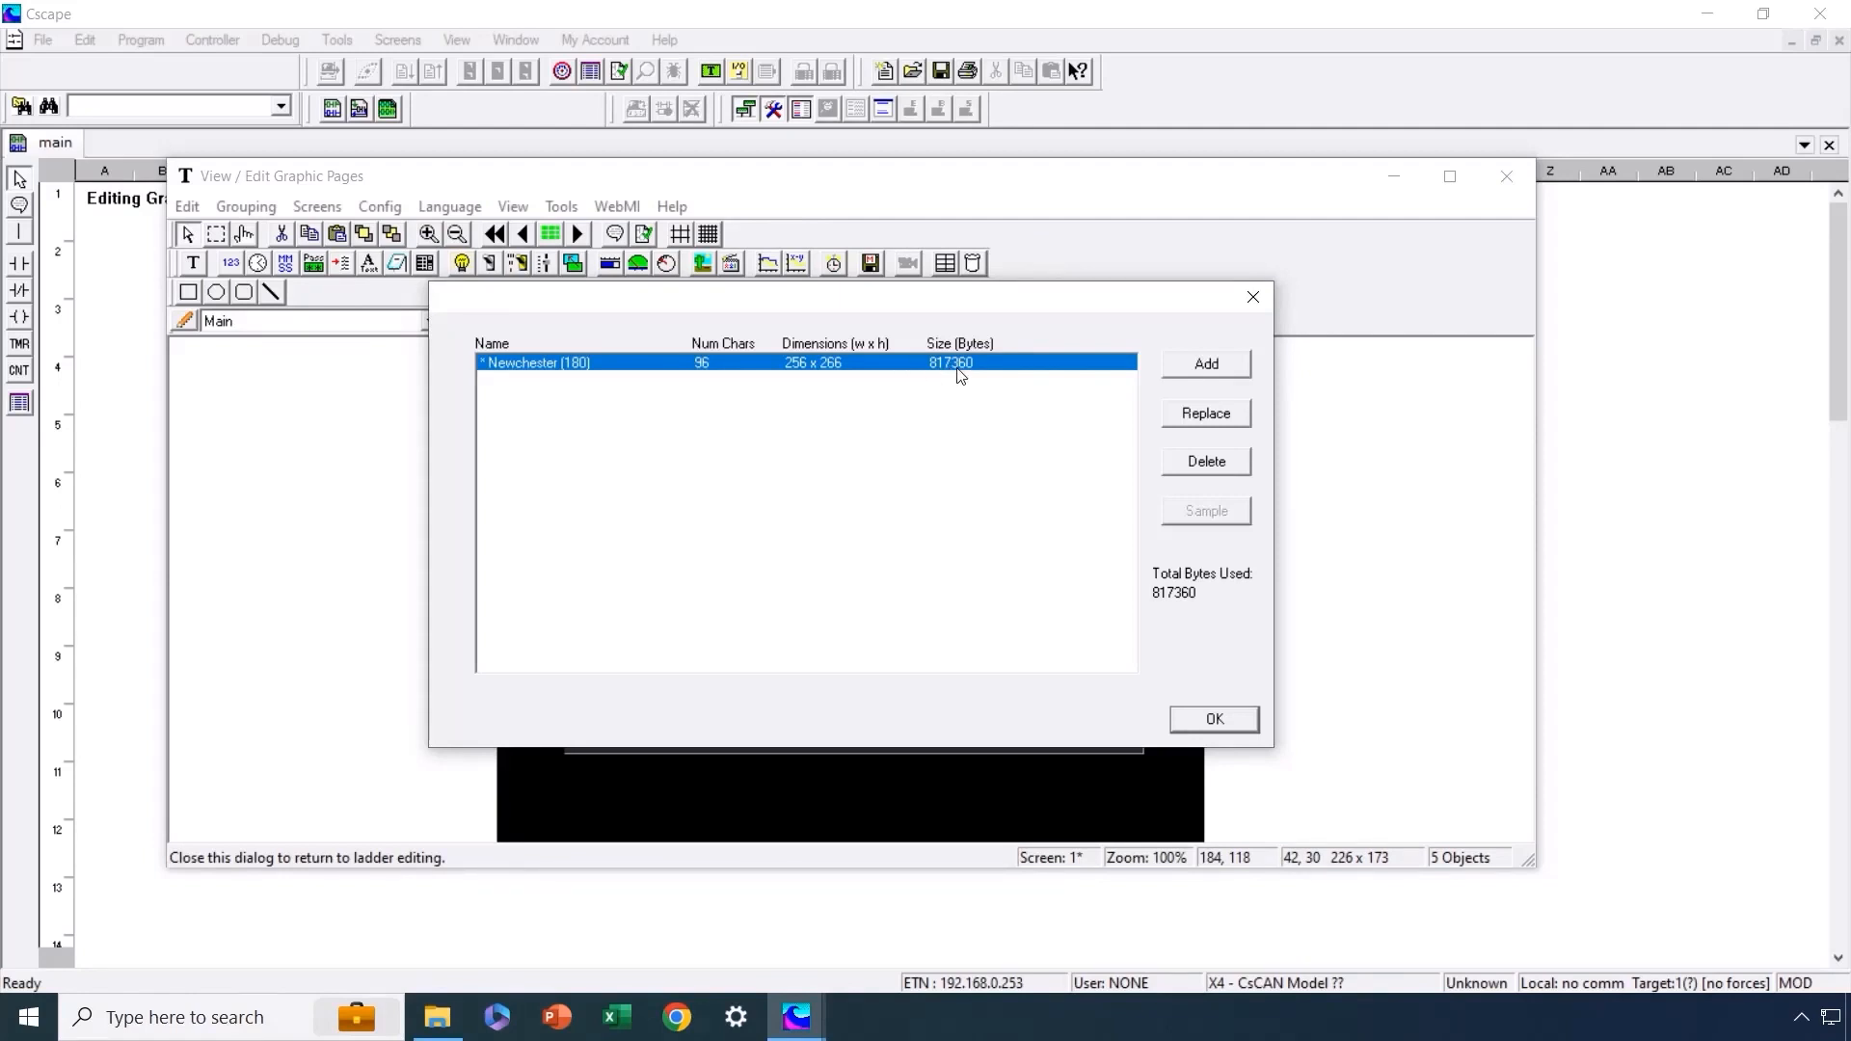
{"action": "left_click", "coordinate": [1211, 719]}
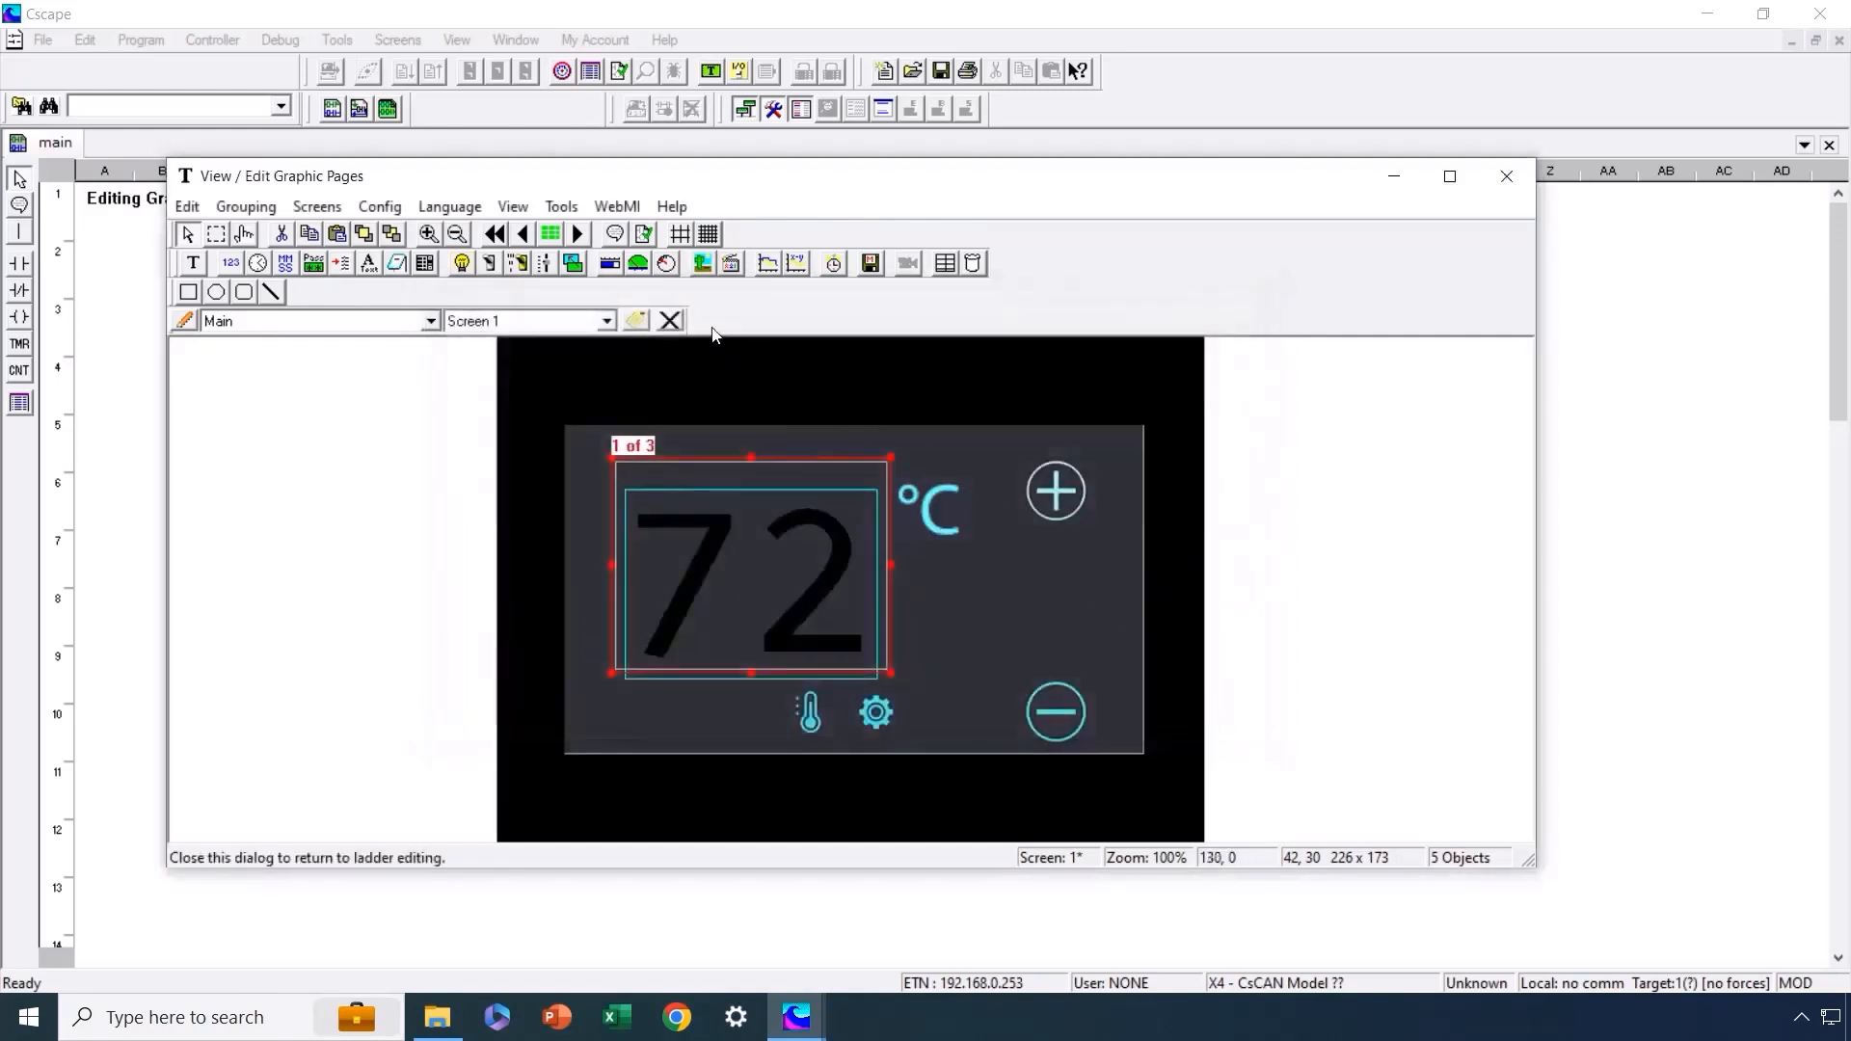
Start the Font Editor and open the Newchester 180 font file
{"action": "left_click", "coordinate": [561, 206]}
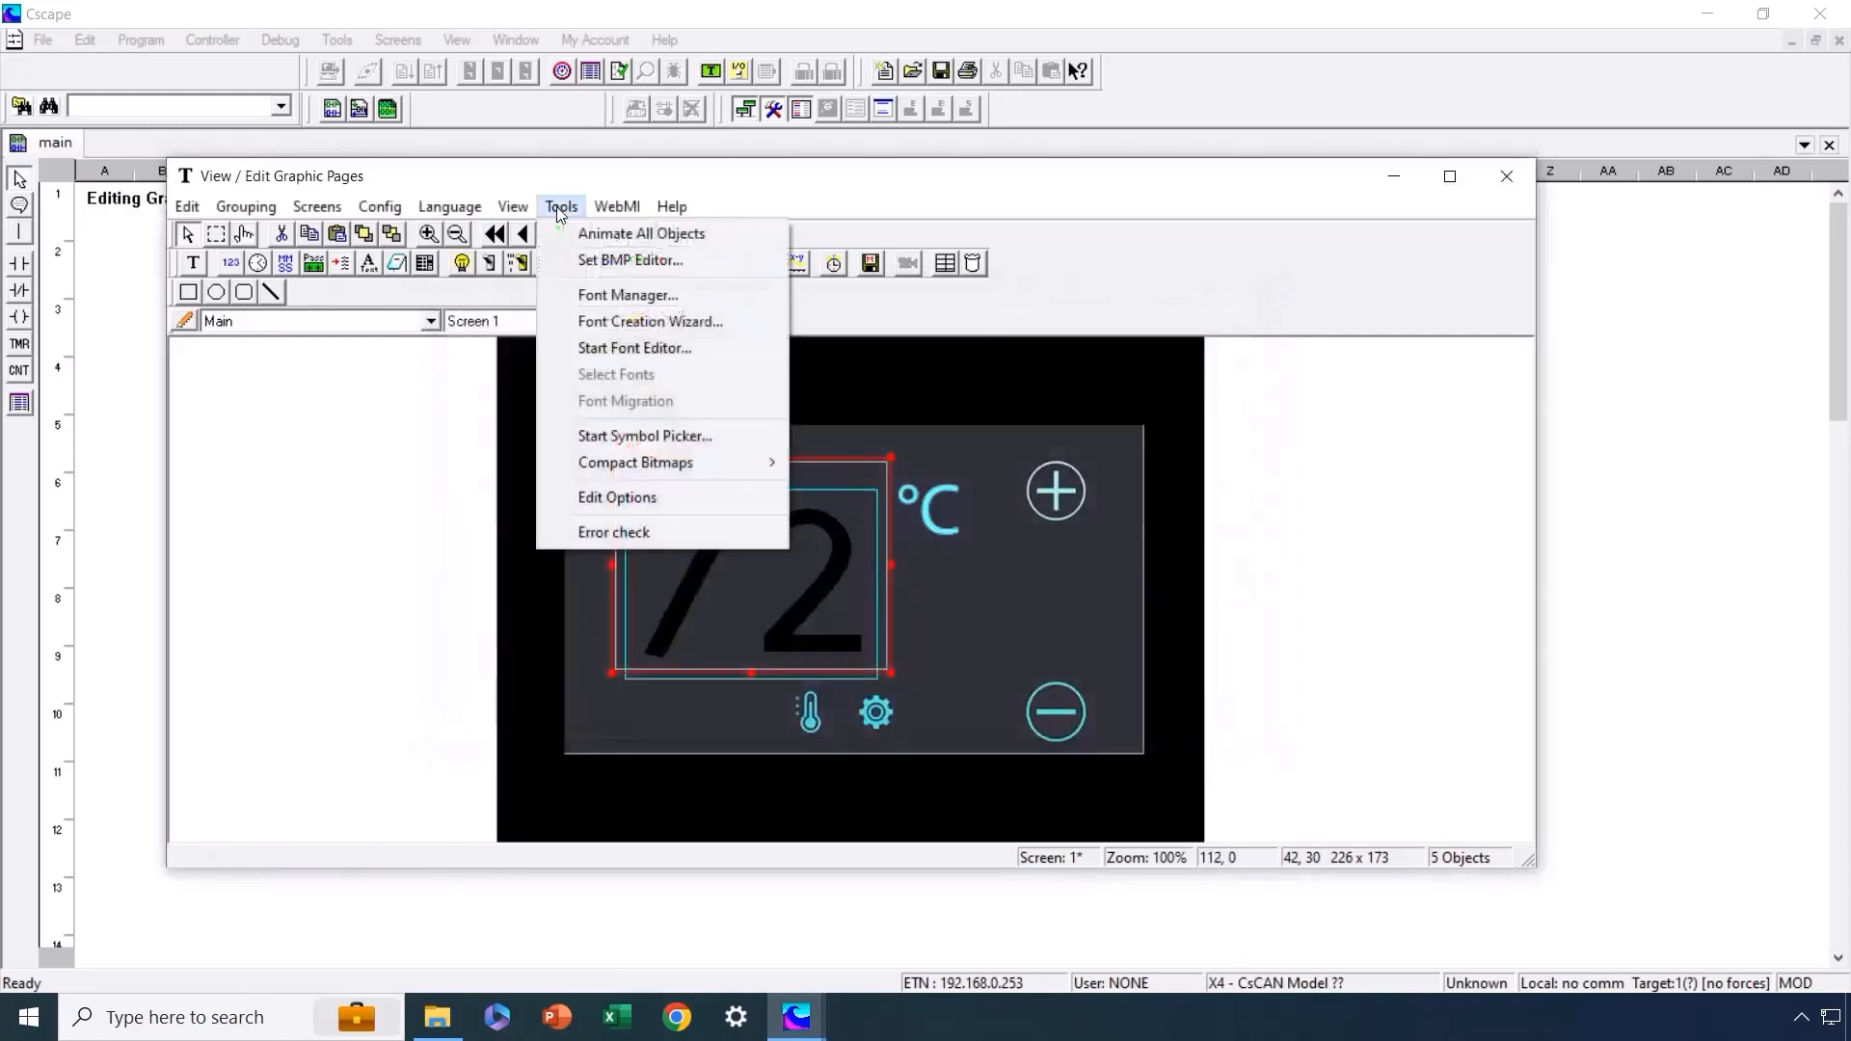
{"action": "left_click", "coordinate": [627, 349]}
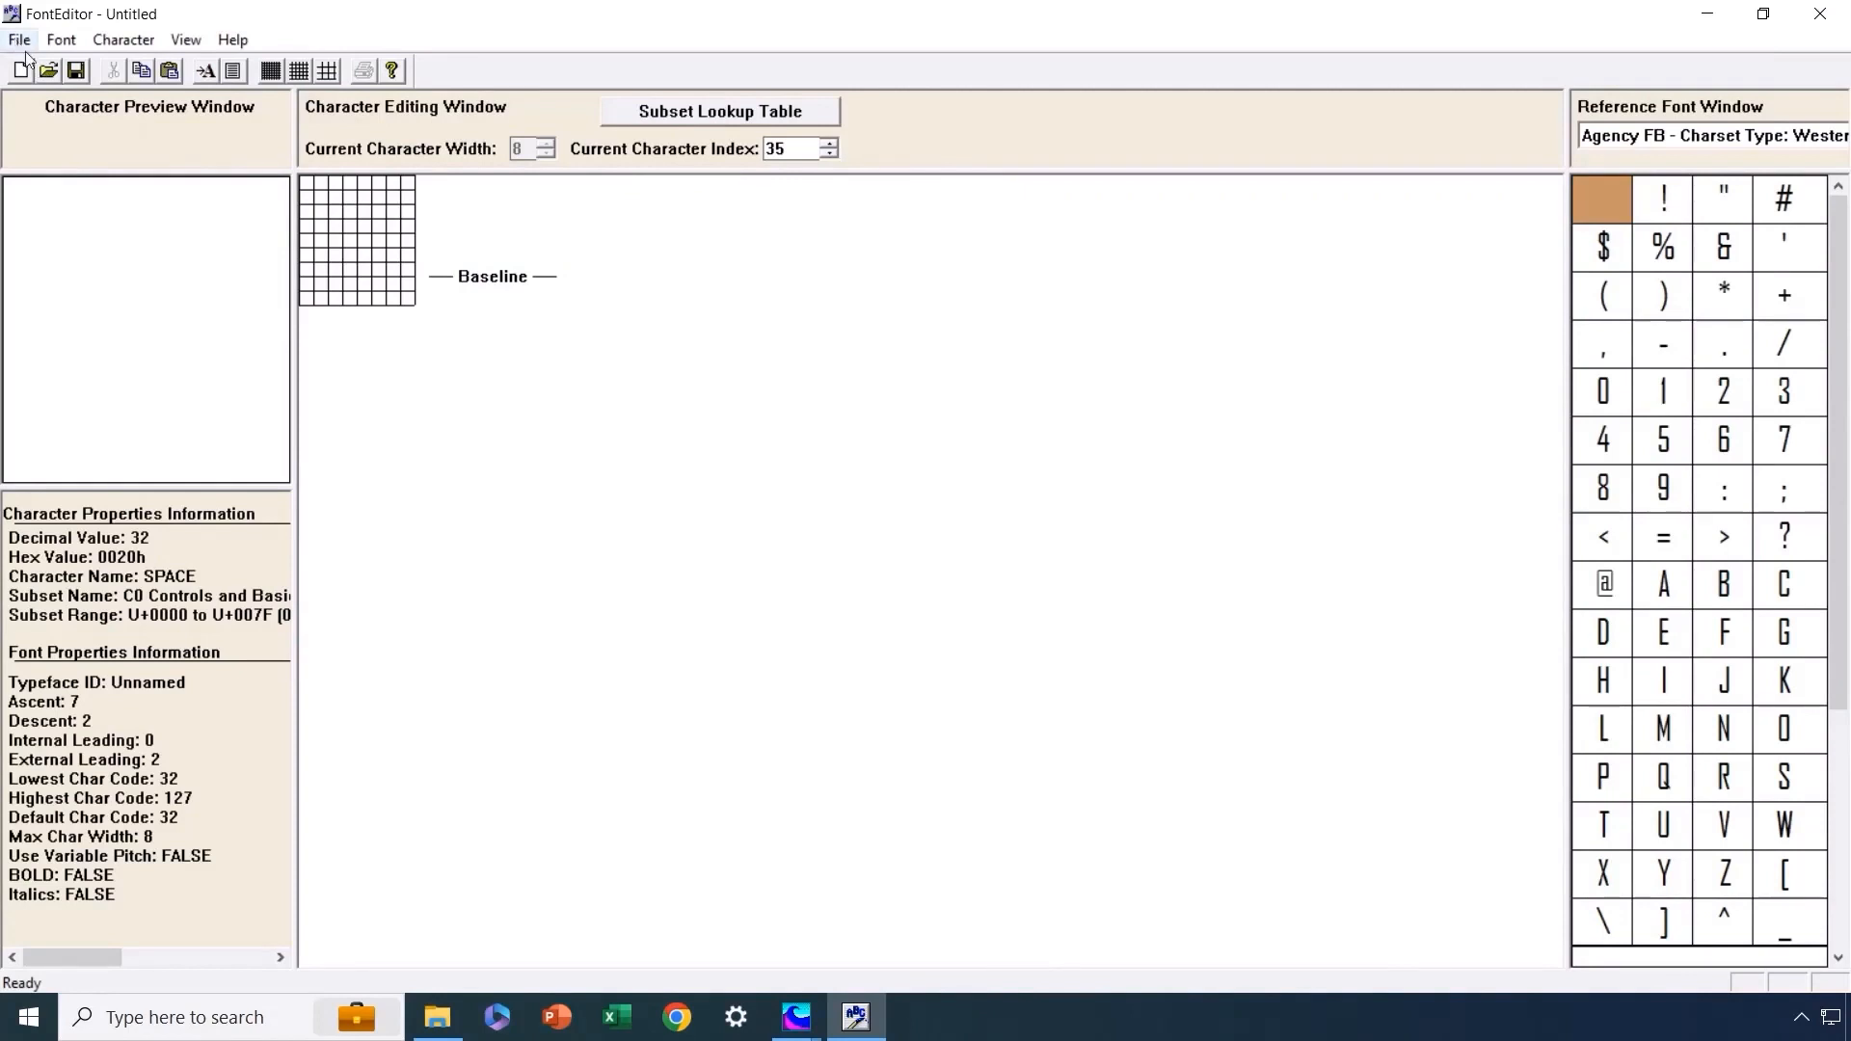
{"action": "left_click", "coordinate": [47, 71]}
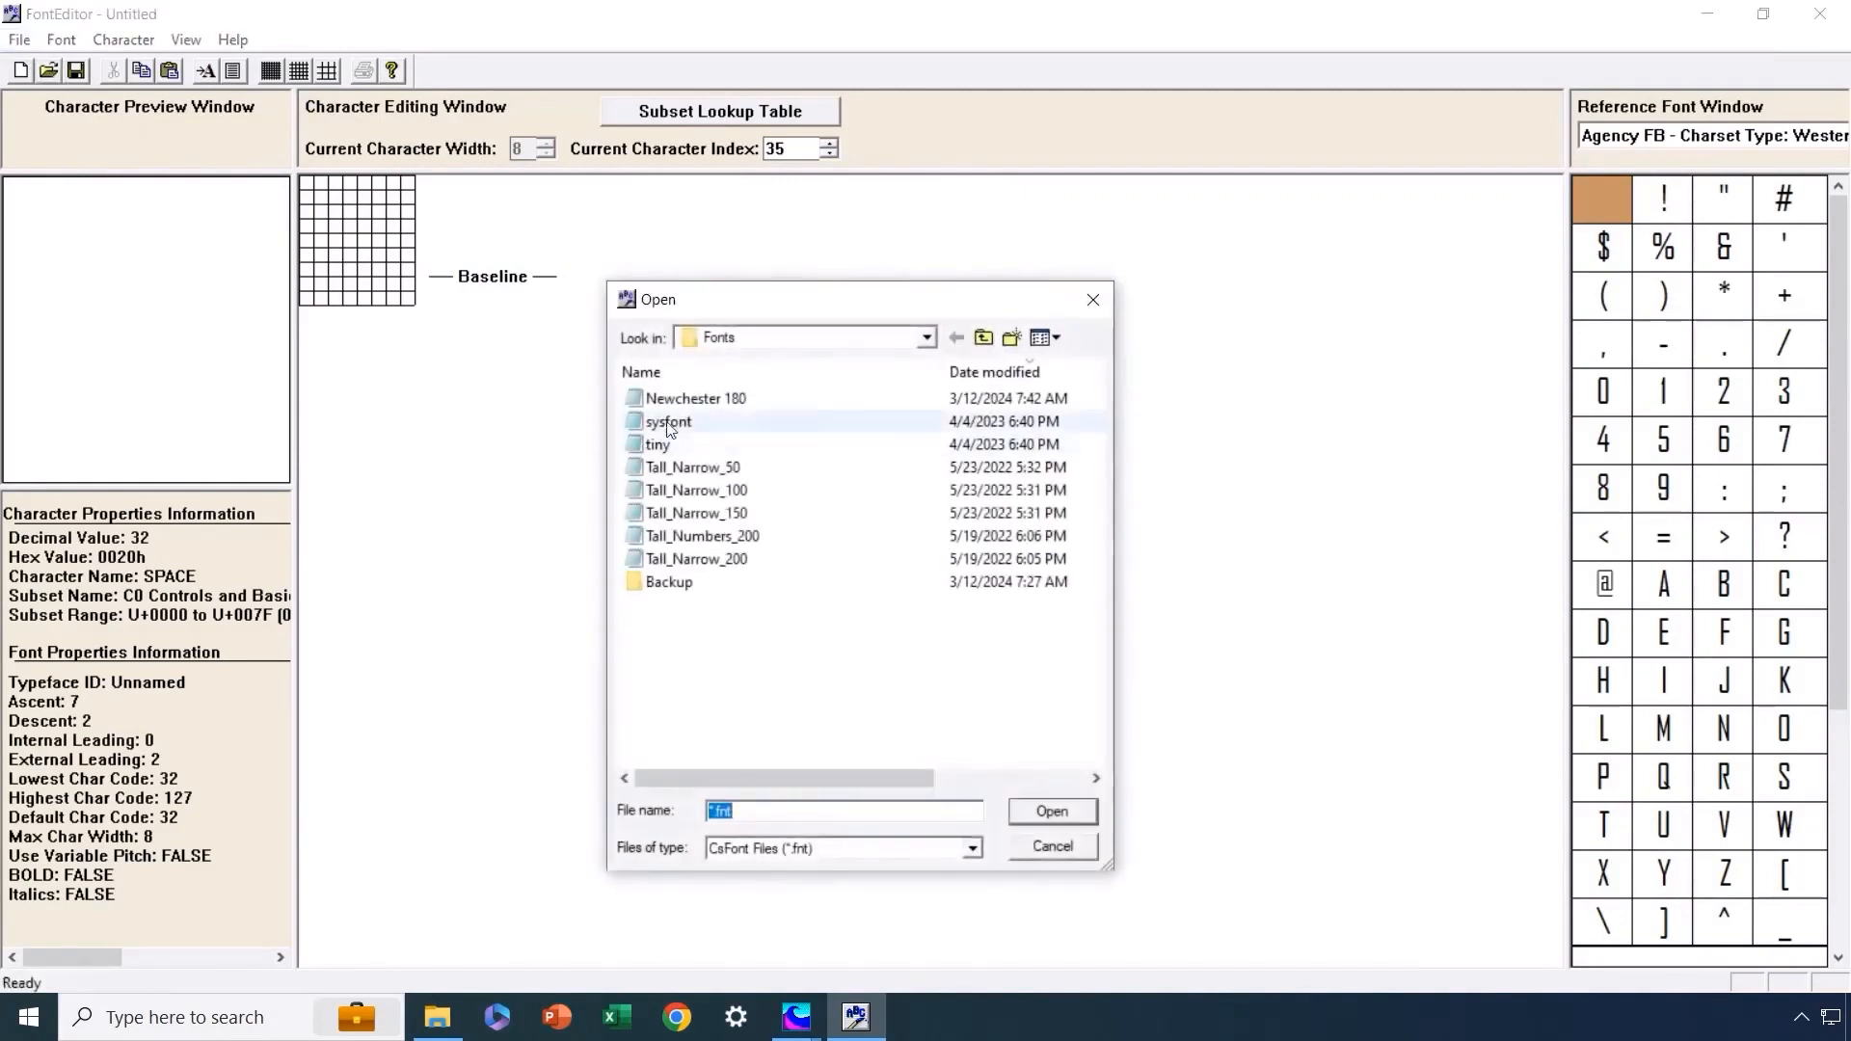
{"action": "left_click", "coordinate": [702, 400]}
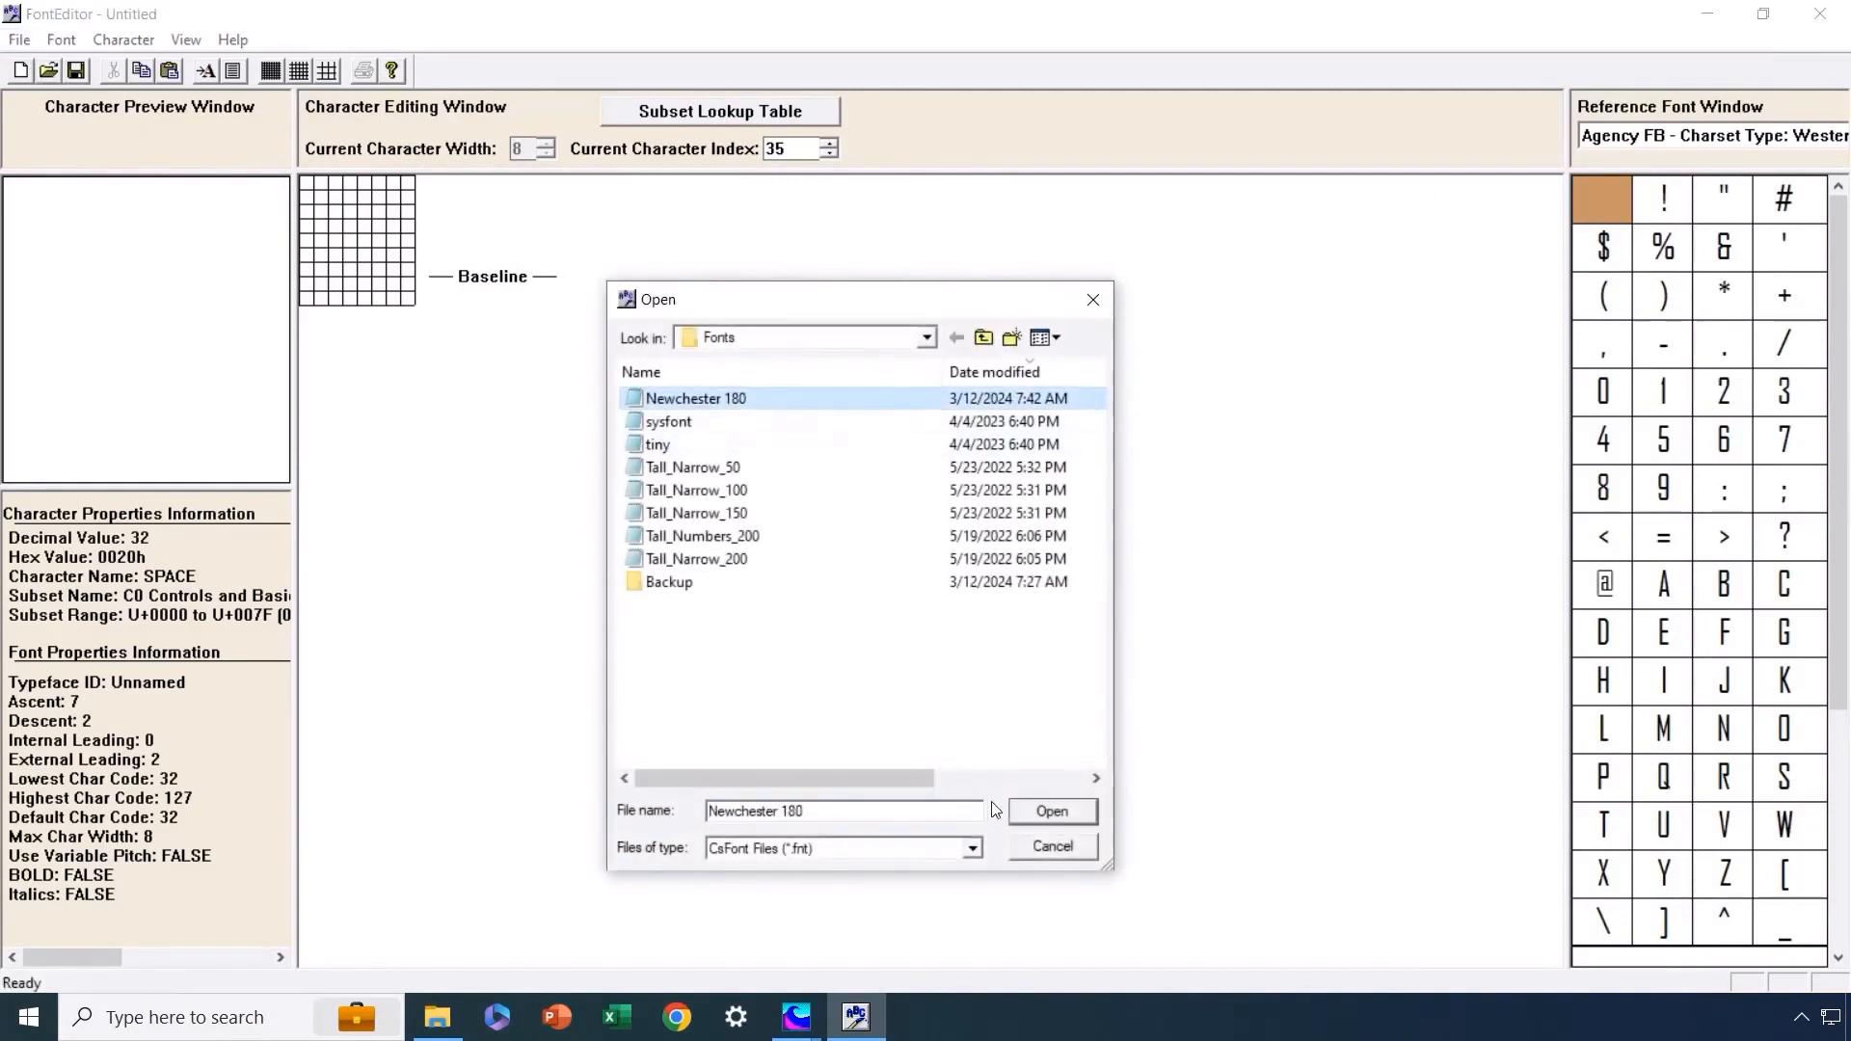
{"action": "left_click", "coordinate": [1049, 808]}
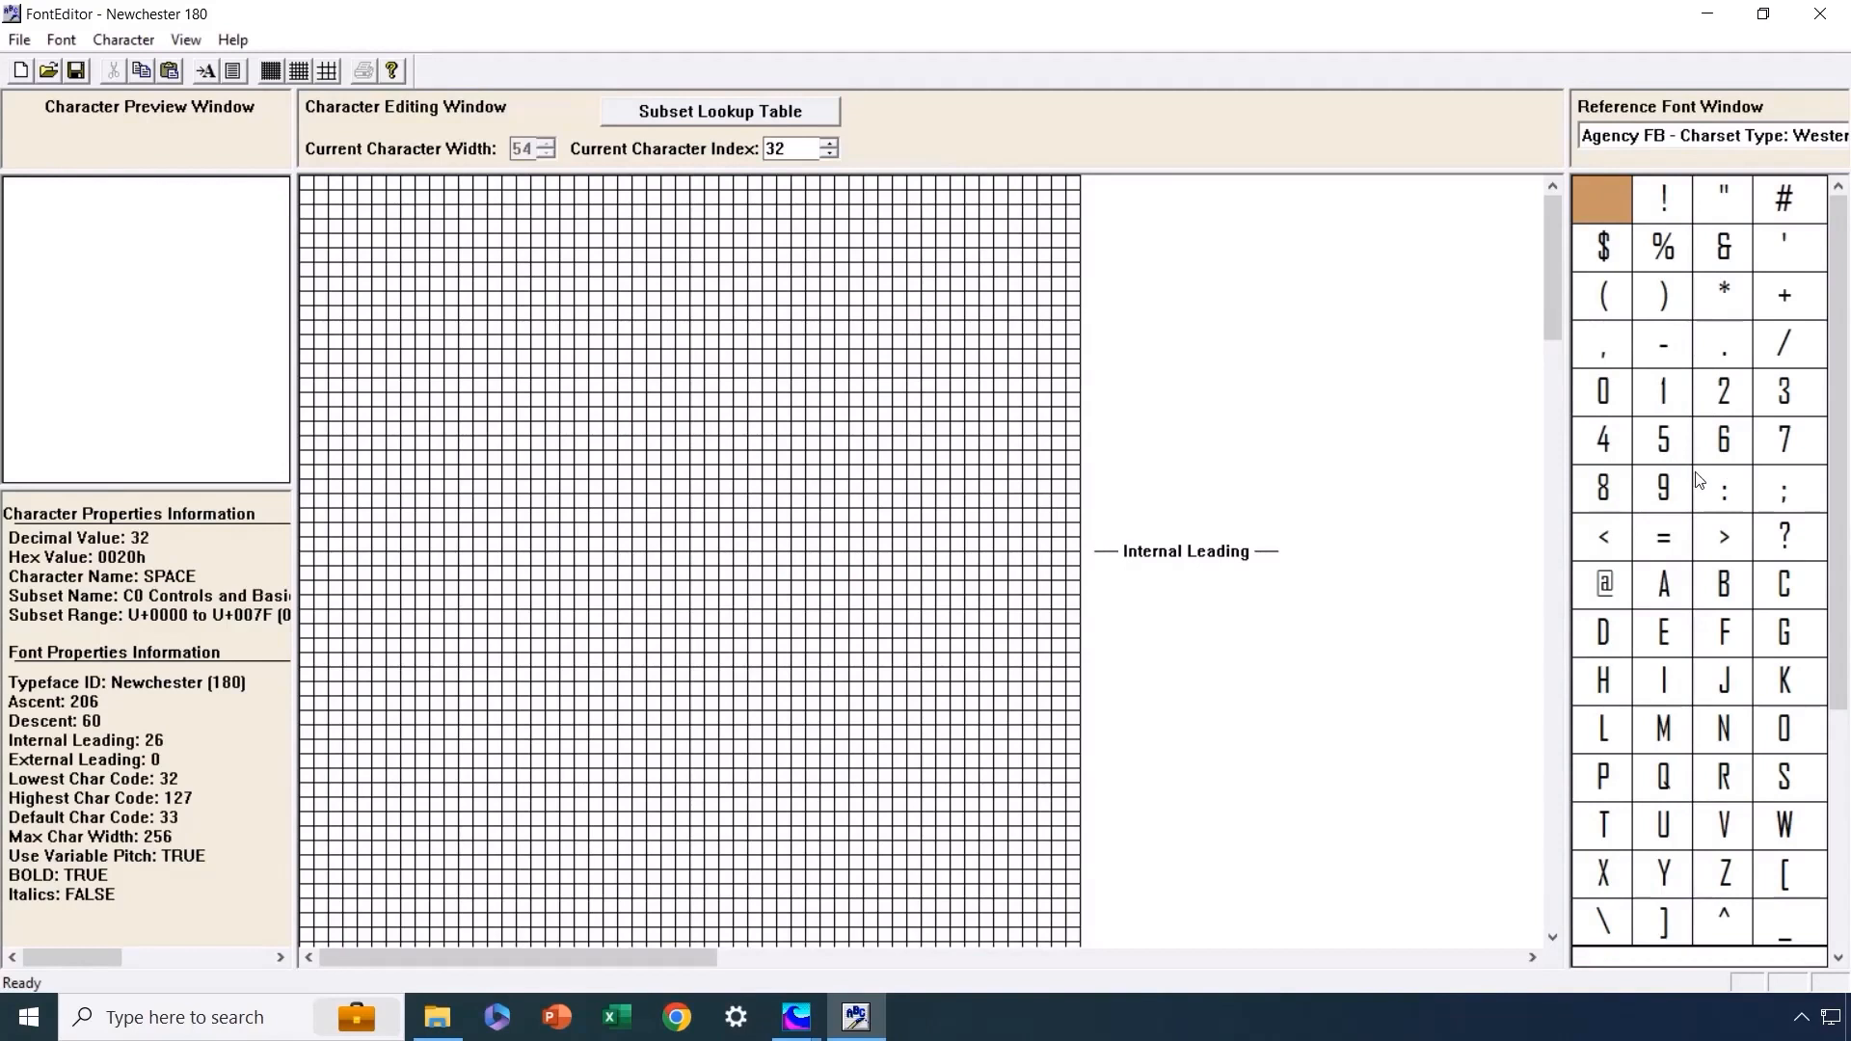
Limit the font to the characters from hyphen to 9 with lowest code 45, highest code 57 and default code 48, regenerating the character information
{"action": "left_click", "coordinate": [1667, 353]}
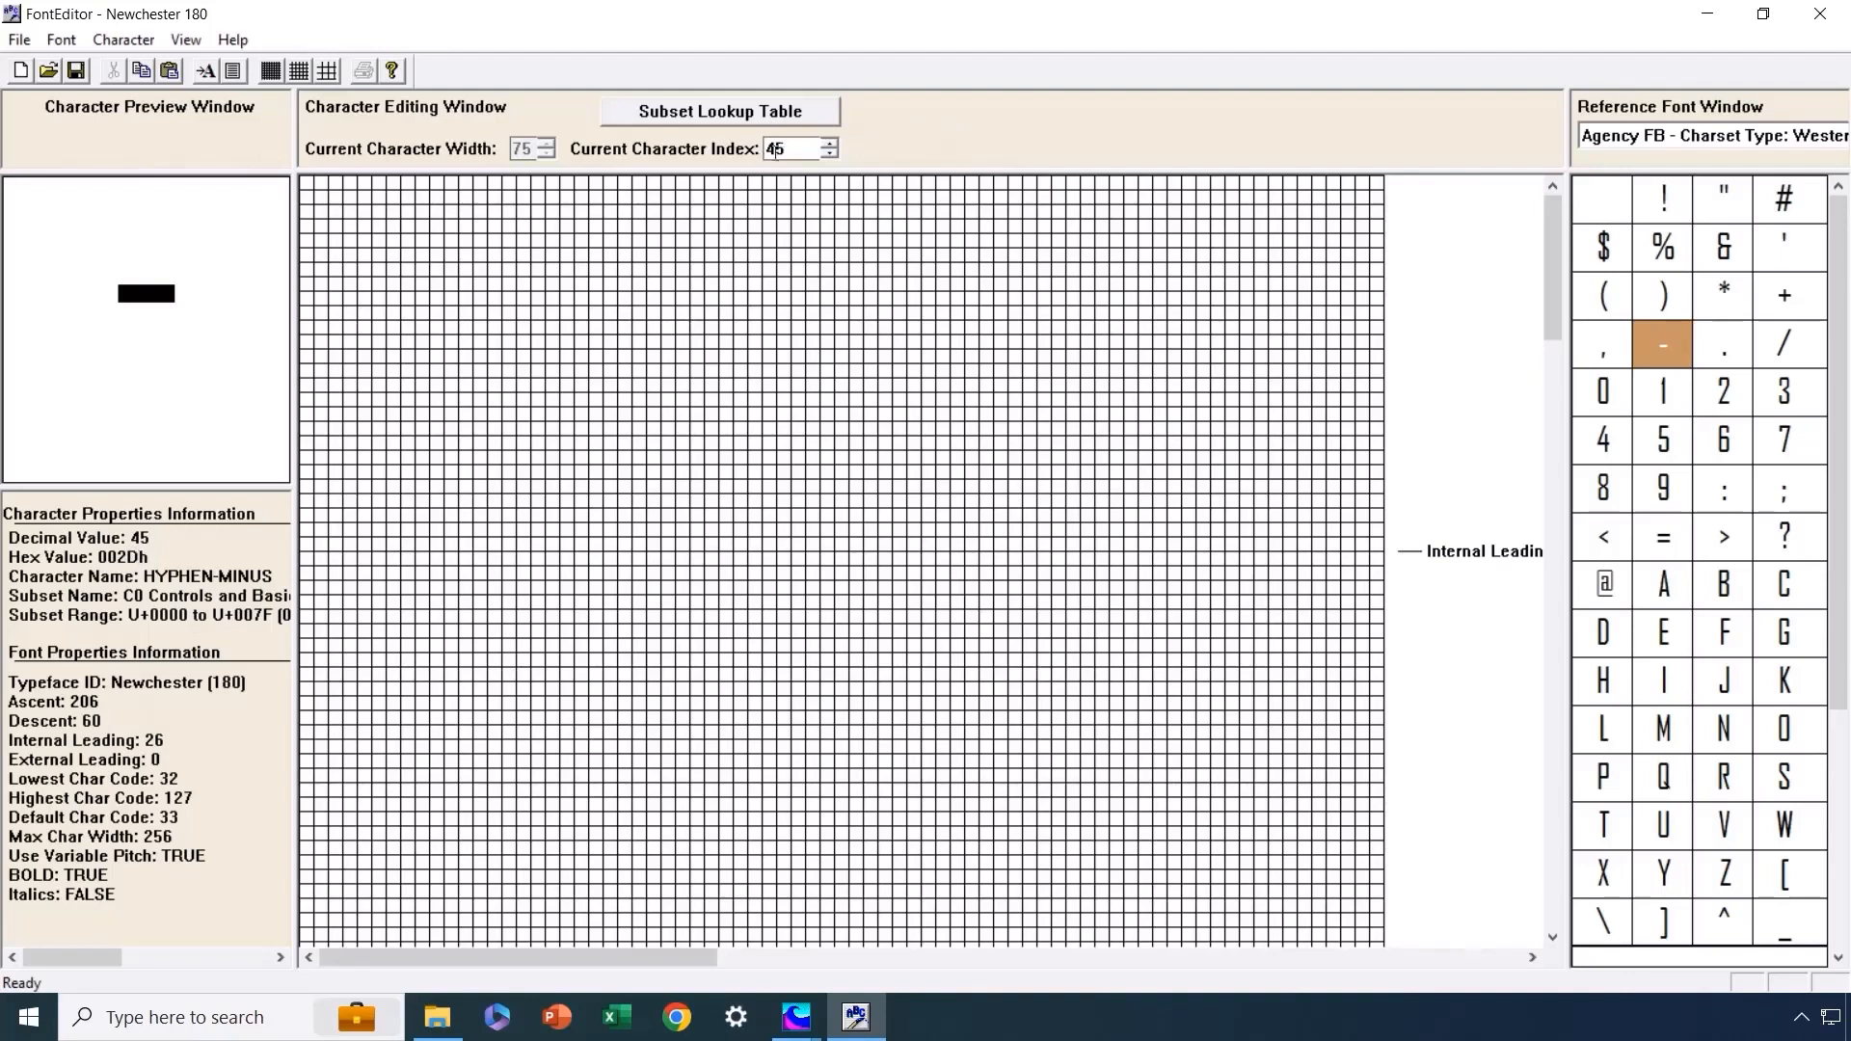
{"action": "left_click", "coordinate": [1667, 487]}
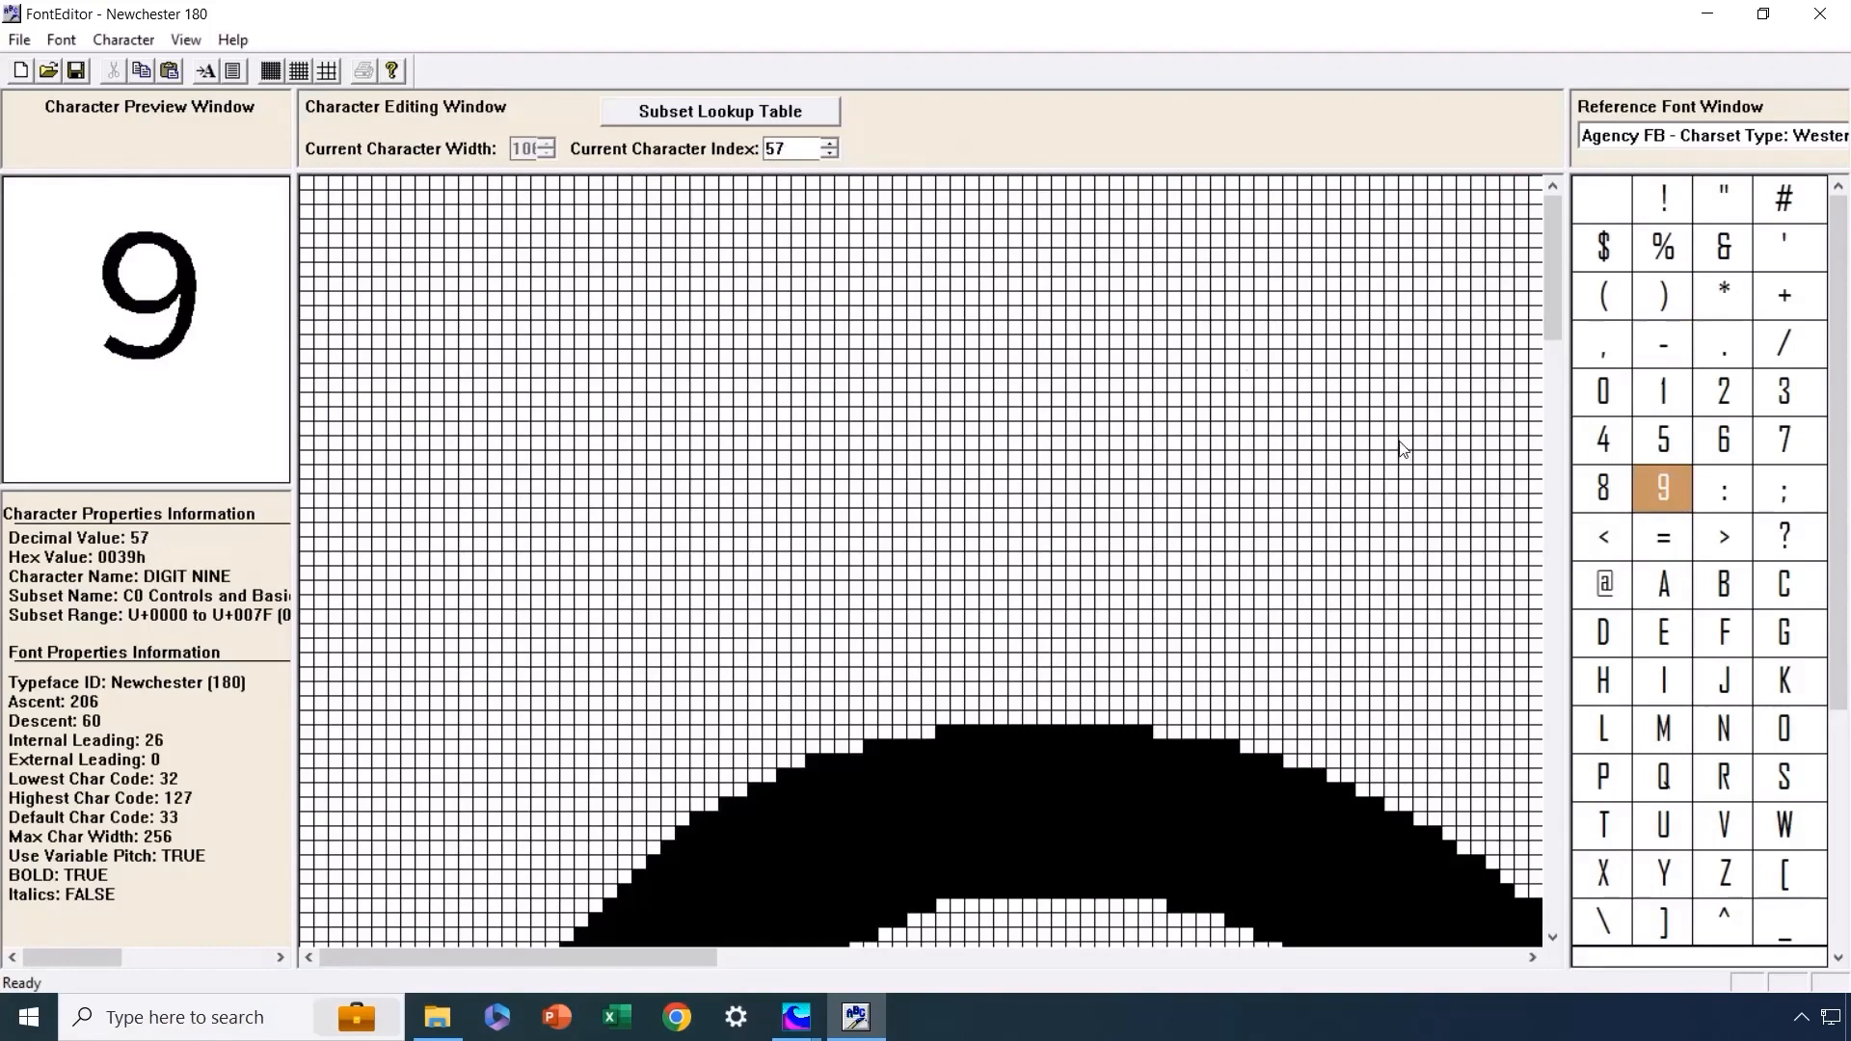
{"action": "left_click", "coordinate": [55, 39]}
{"action": "left_click", "coordinate": [96, 95]}
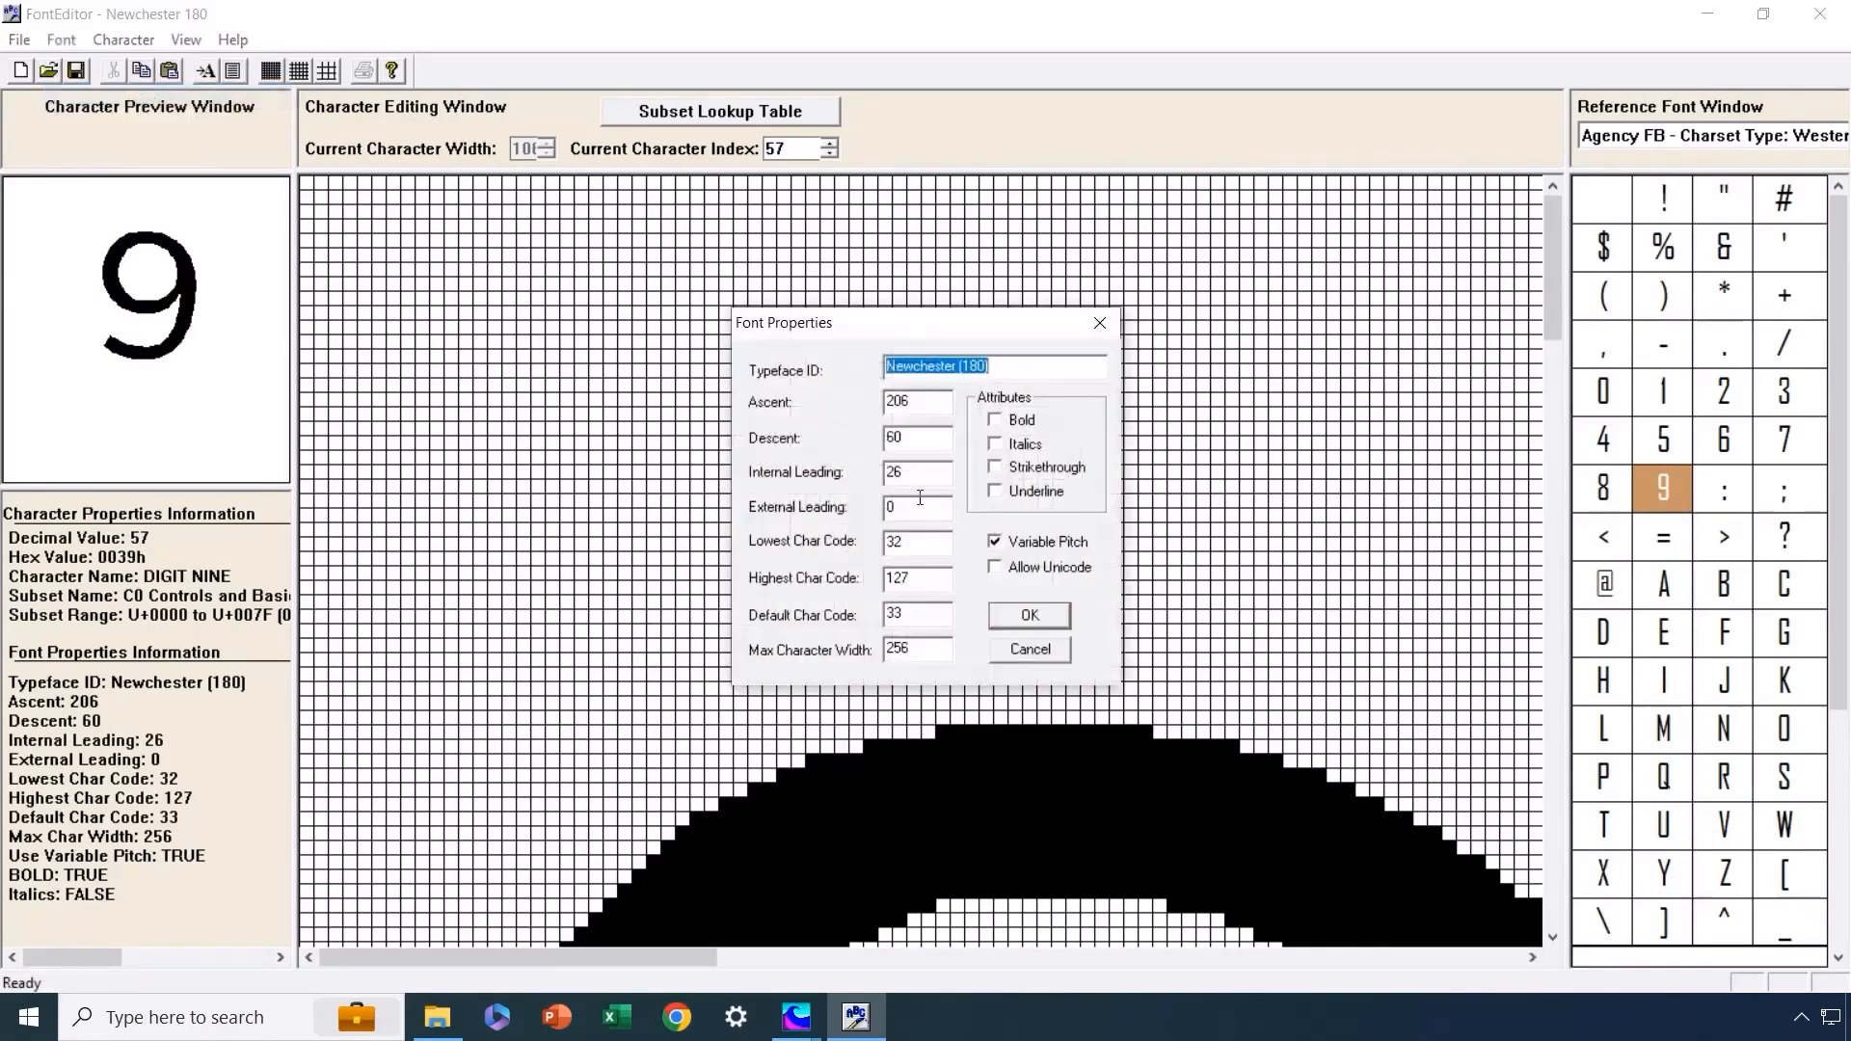
{"action": "double_click", "coordinate": [895, 541]}
{"action": "type", "text": "4"}
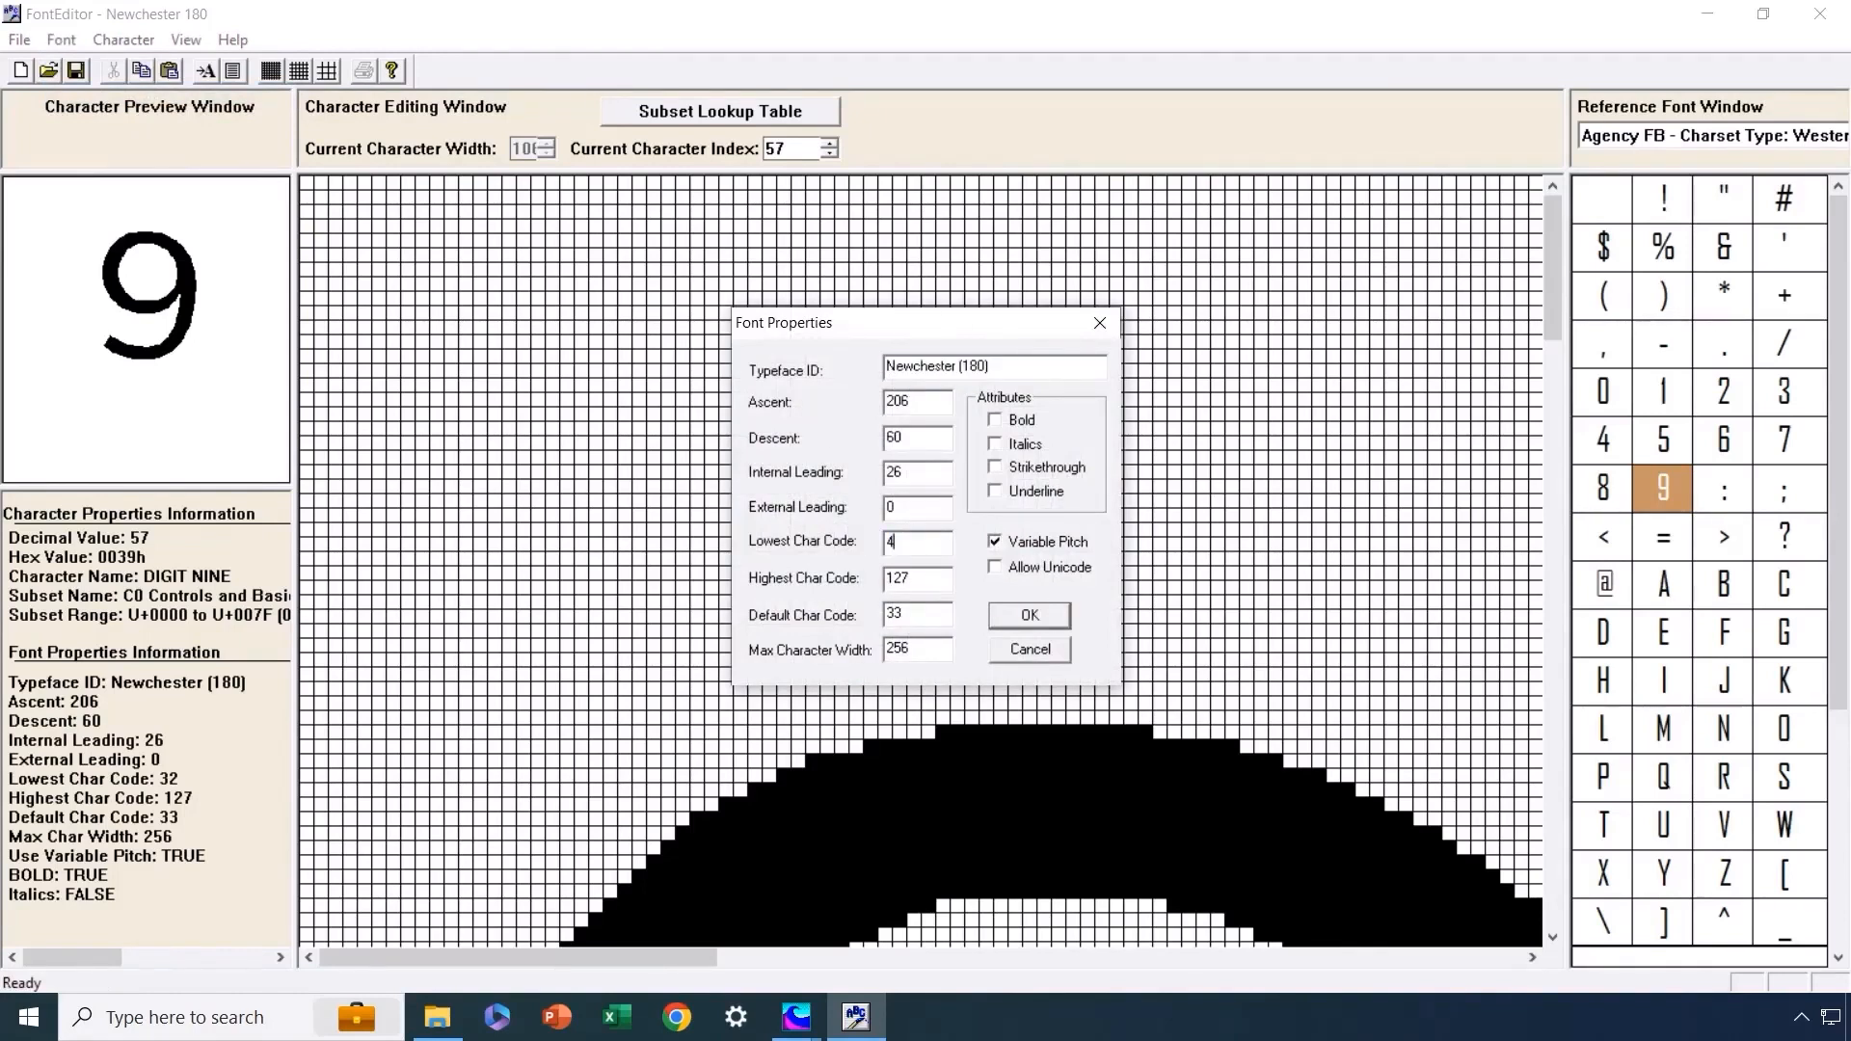
{"action": "type", "text": "5"}
{"action": "double_click", "coordinate": [920, 577]}
{"action": "type", "text": "57"}
{"action": "double_click", "coordinate": [907, 617]}
{"action": "type", "text": "48"}
{"action": "left_click", "coordinate": [1022, 619]}
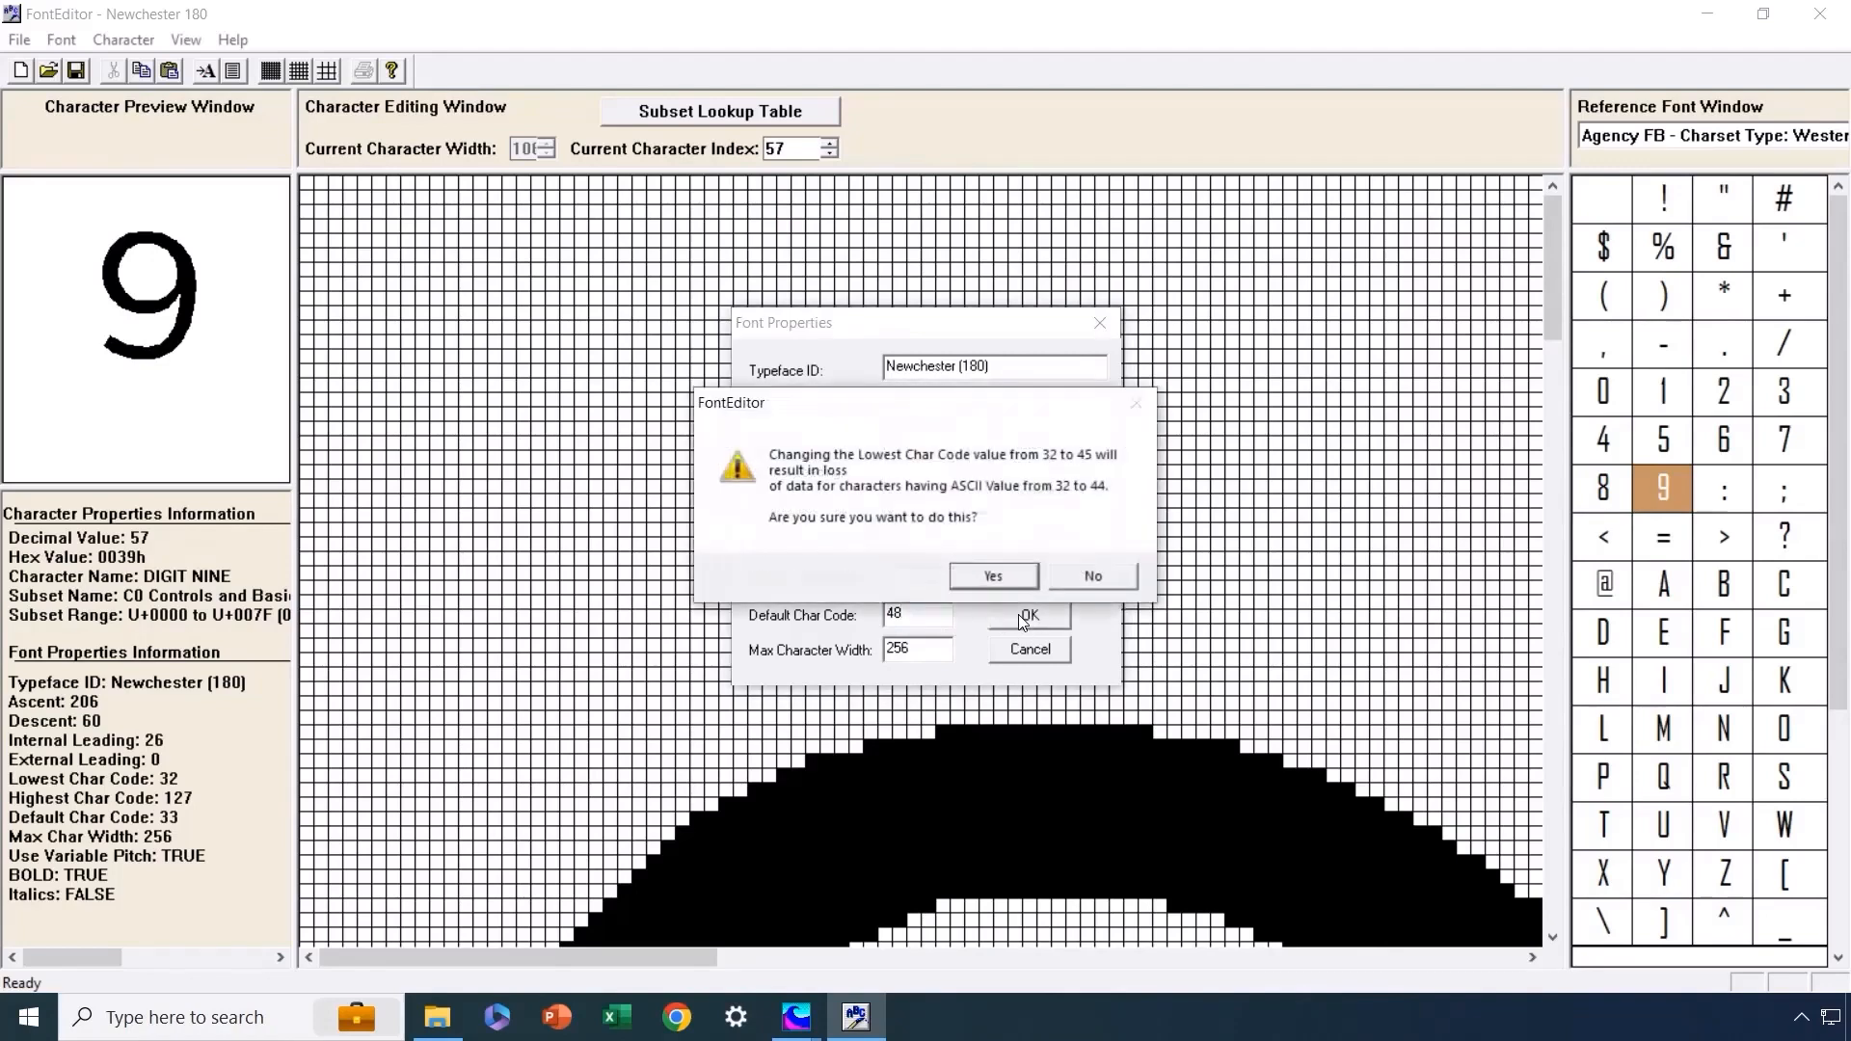
{"action": "left_click", "coordinate": [984, 578]}
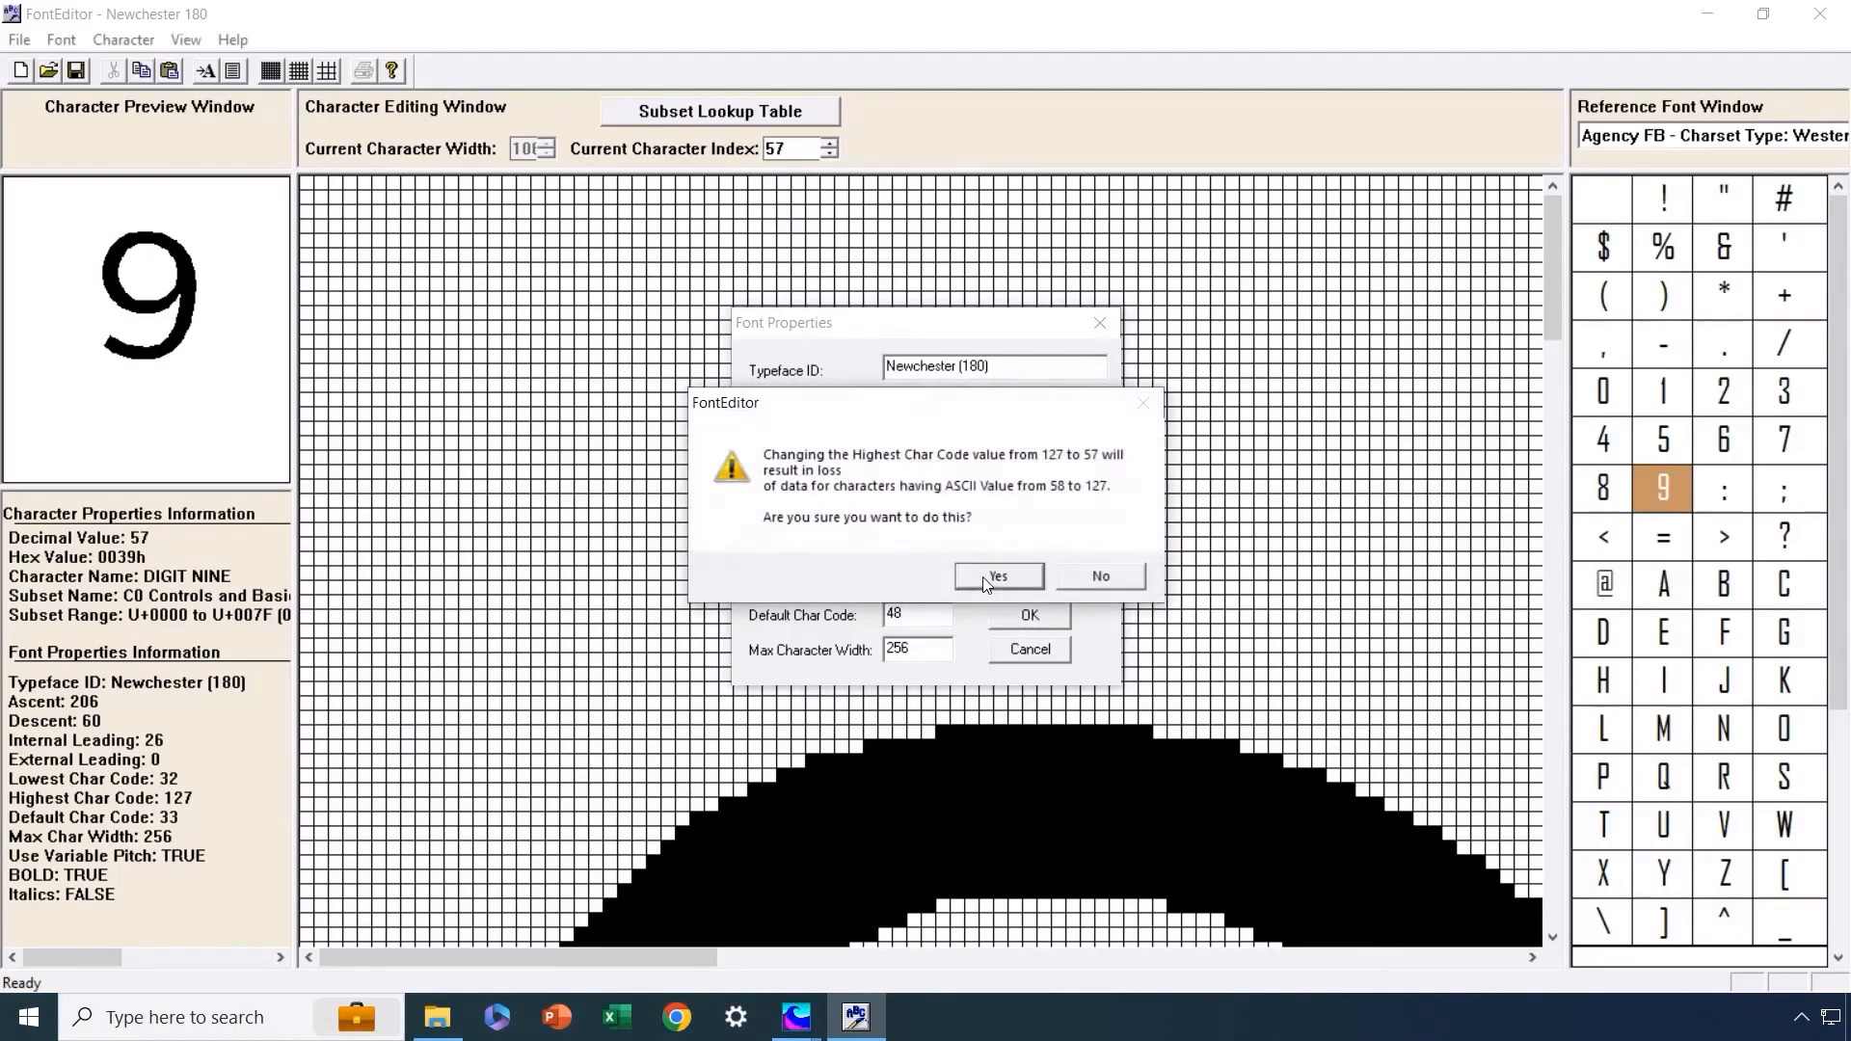
{"action": "left_click", "coordinate": [985, 581]}
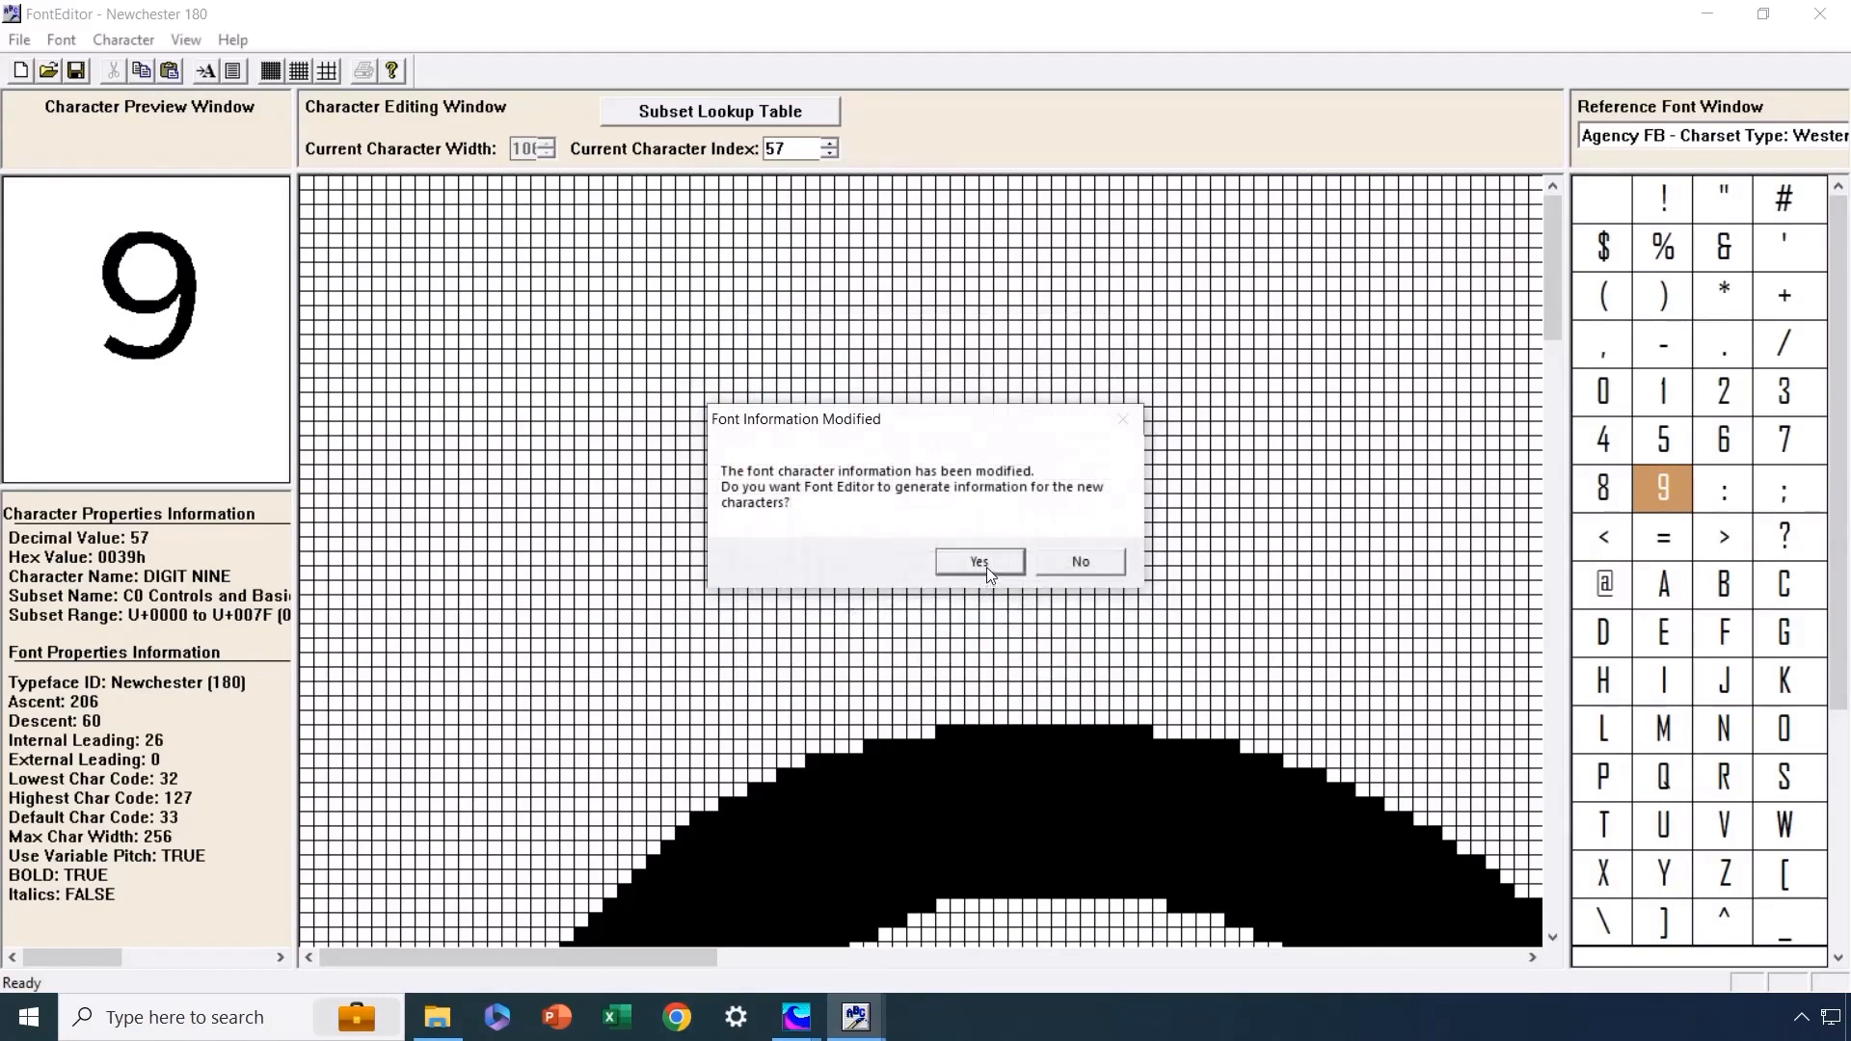
{"action": "left_click", "coordinate": [980, 563]}
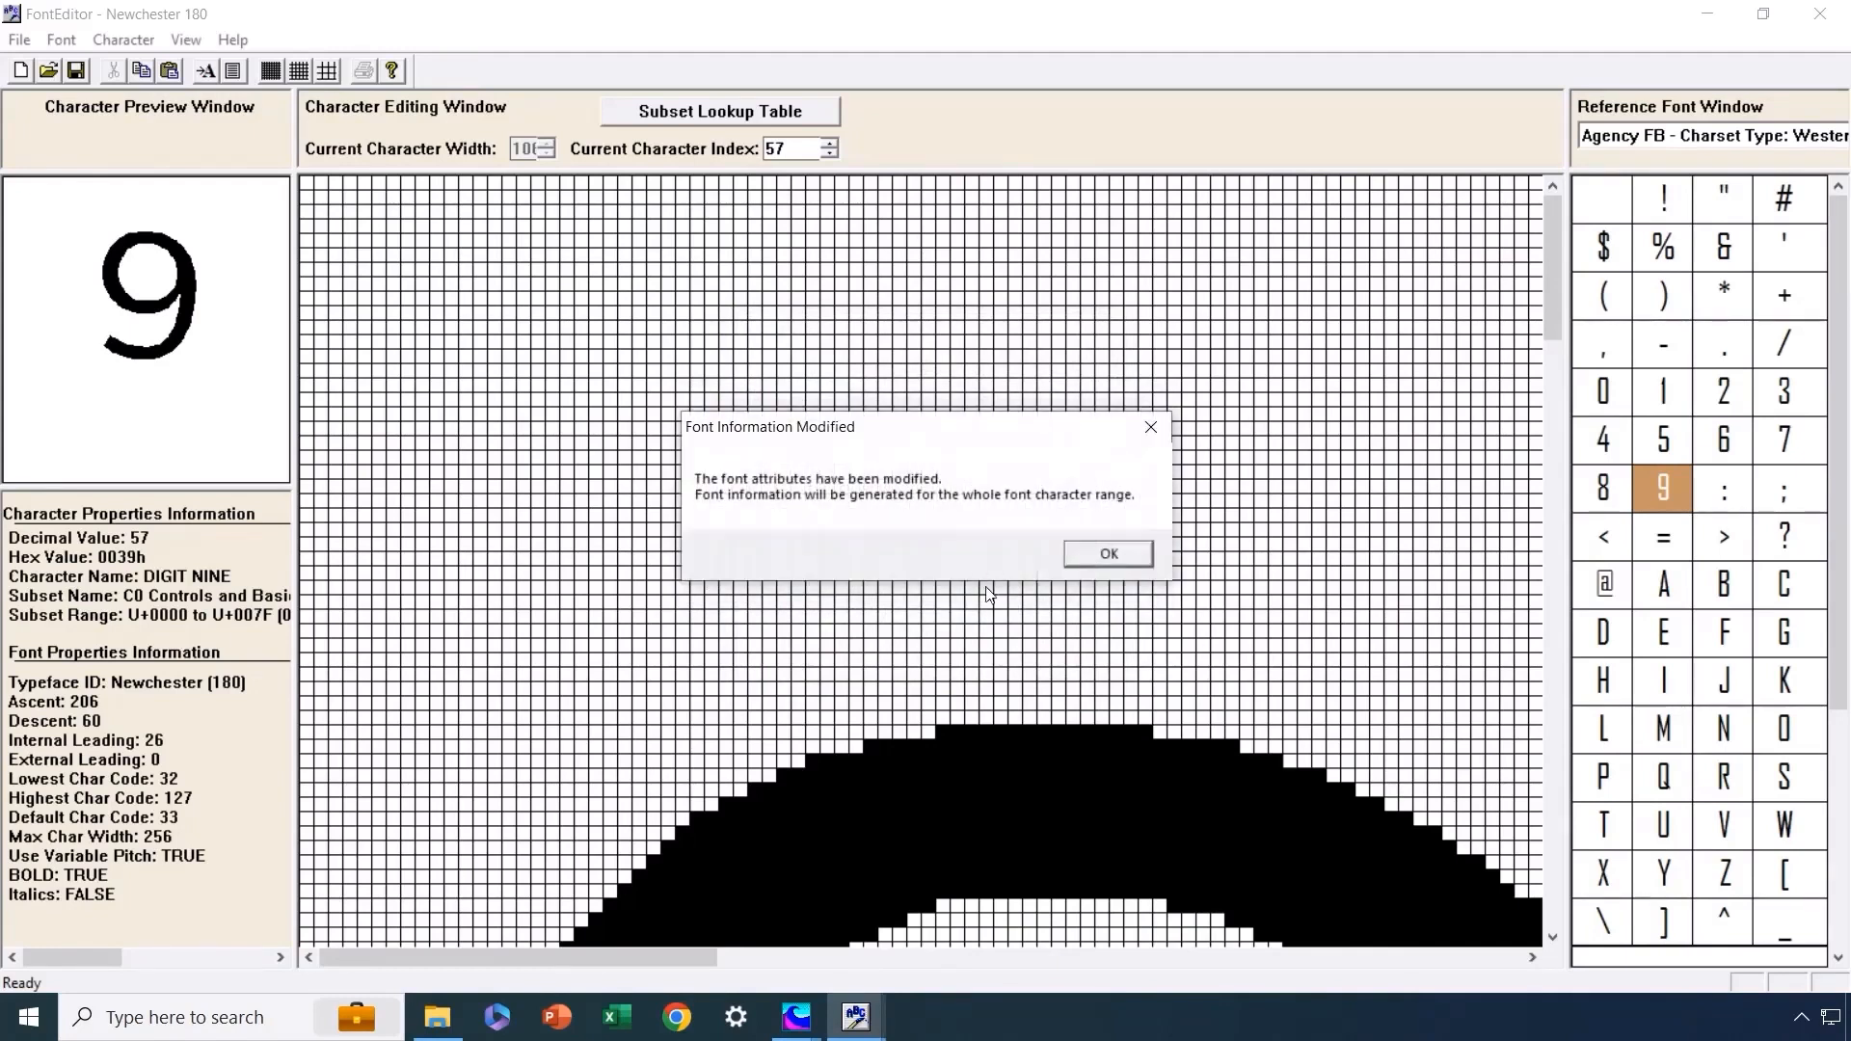
{"action": "left_click", "coordinate": [1106, 560]}
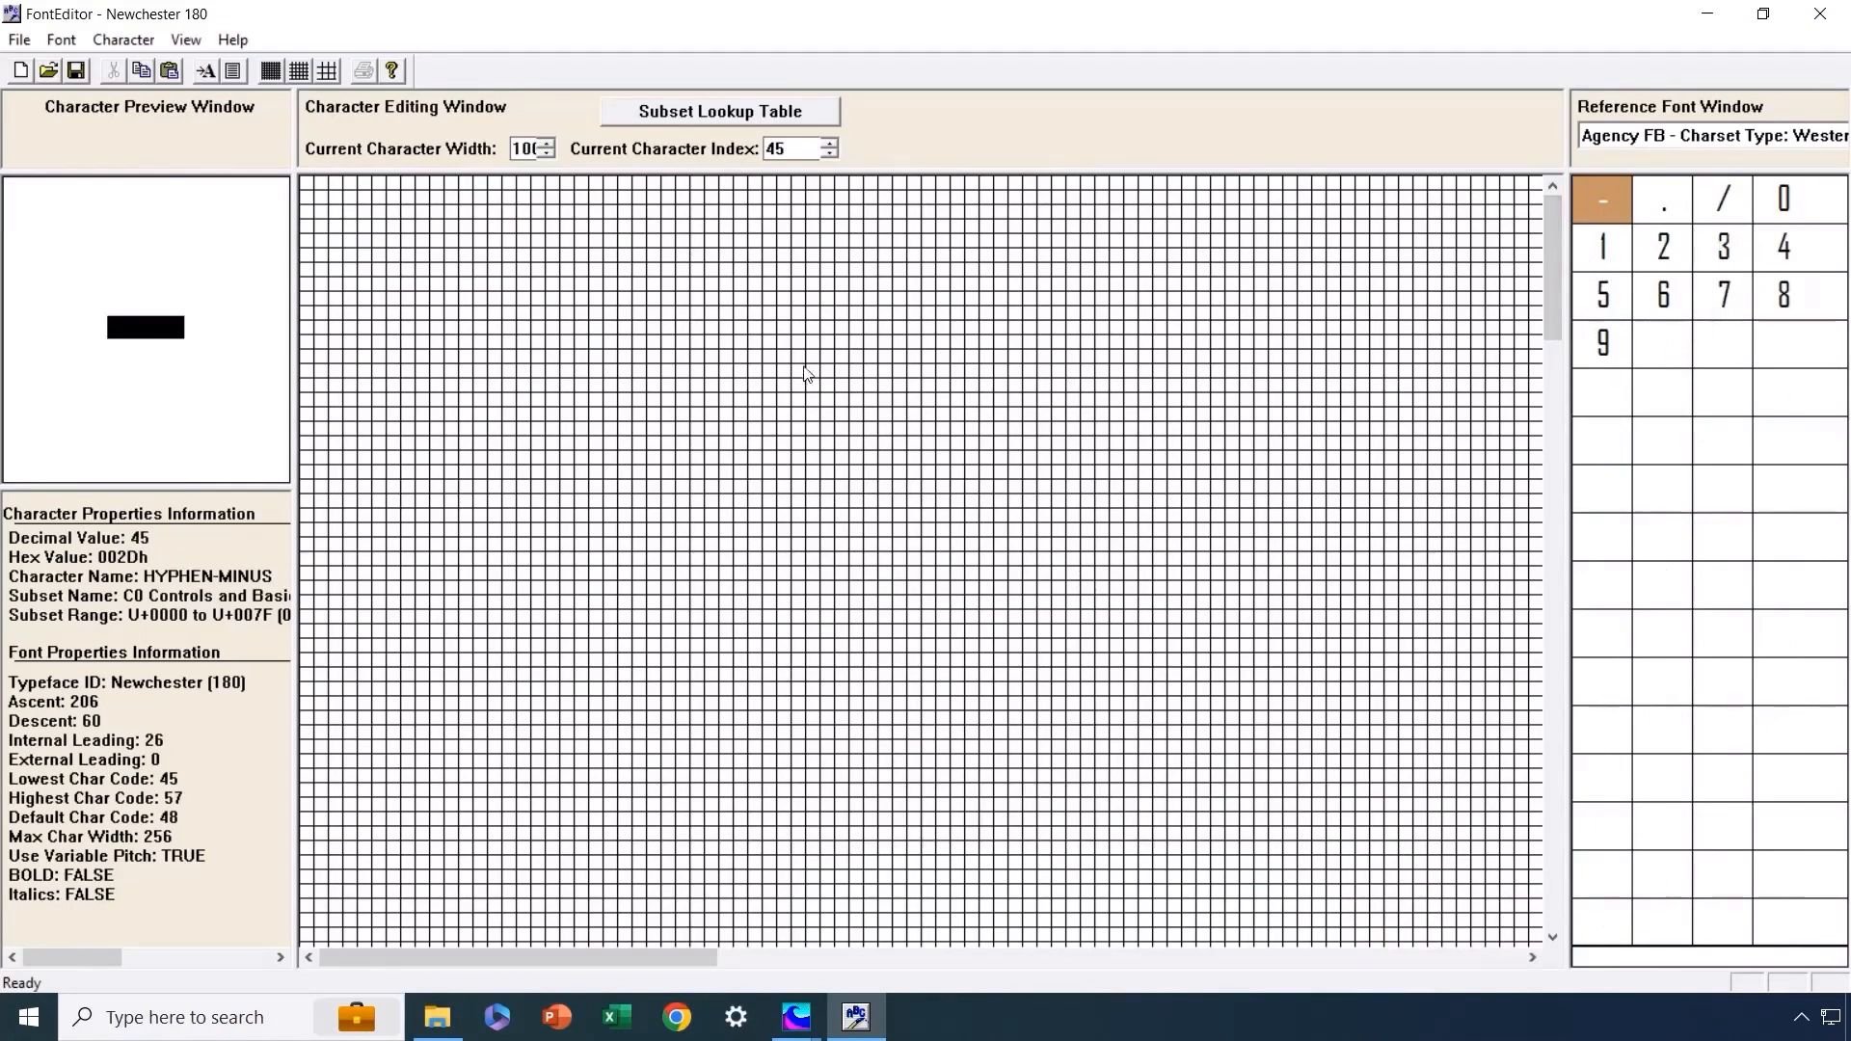
Save the trimmed Newchester 180 font and close the Font Editor
{"action": "left_click", "coordinate": [79, 76]}
{"action": "left_click", "coordinate": [1817, 15]}
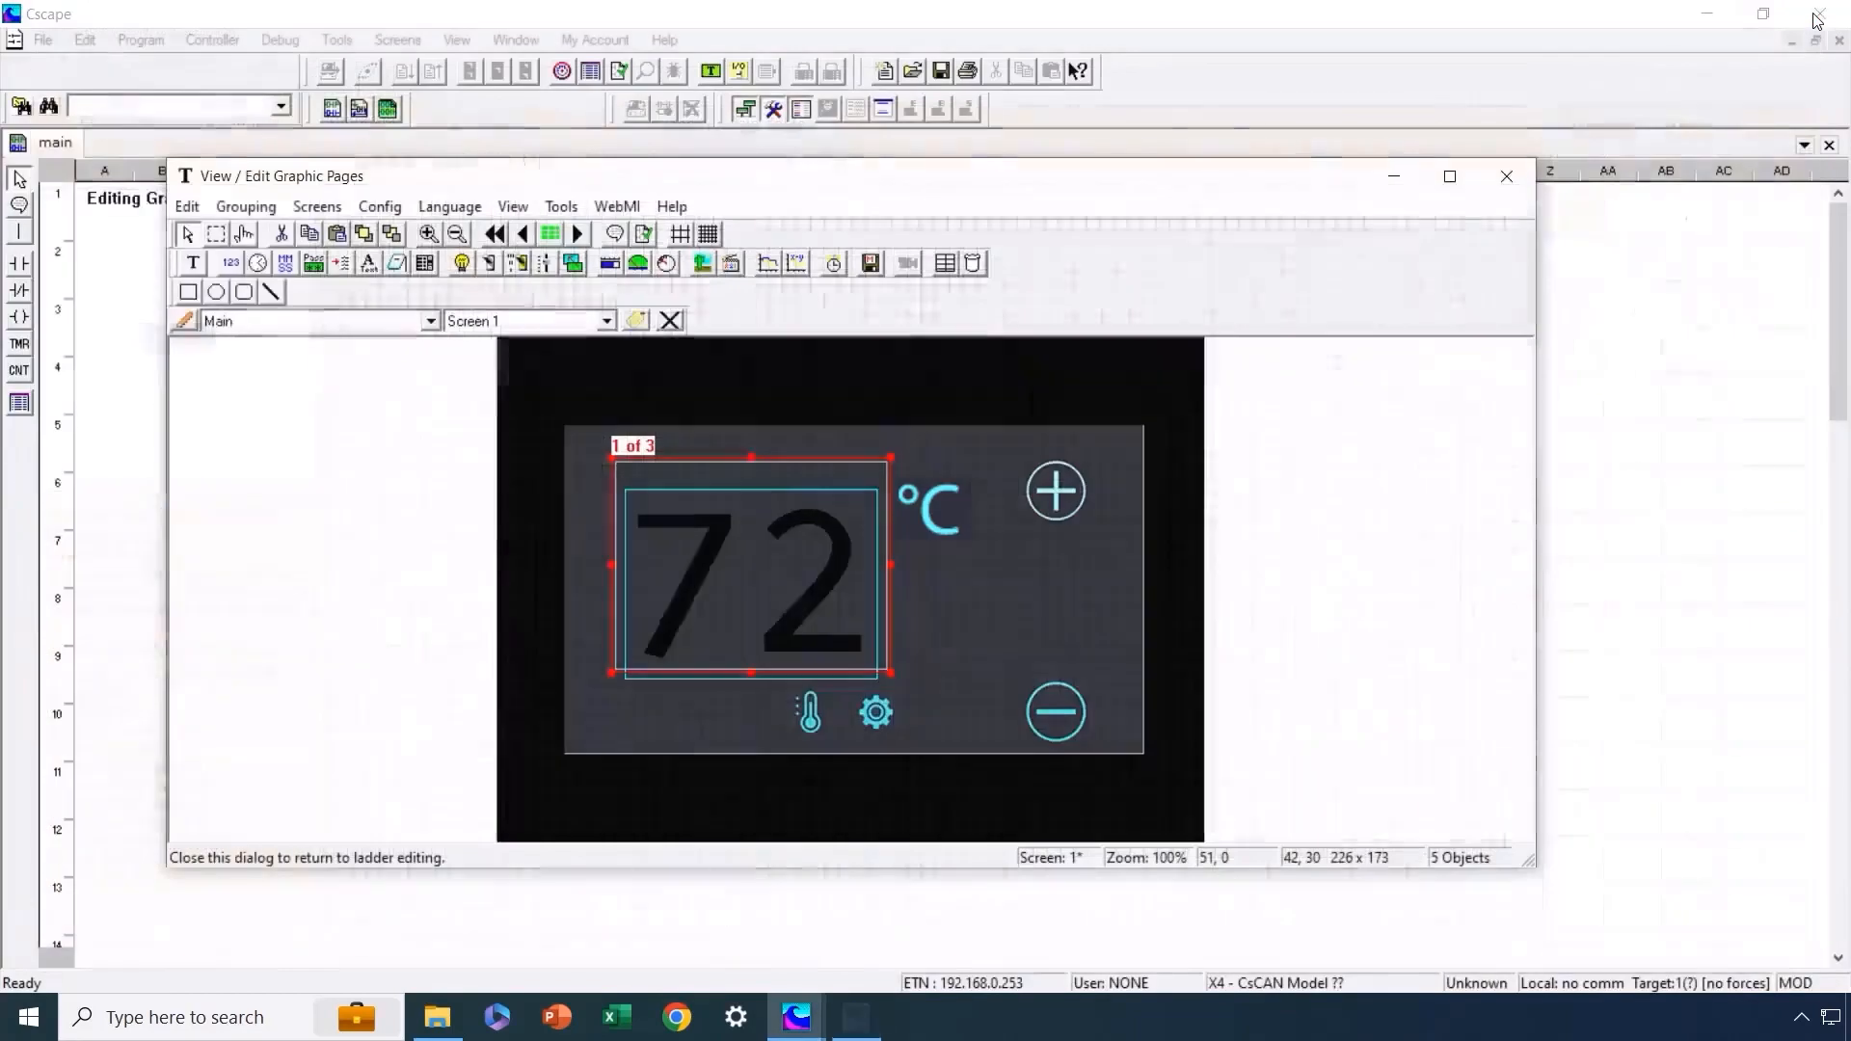
Replace Newchester (180) in the Font Manager with the updated Newchester 180 font file and check its size
{"action": "left_click", "coordinate": [559, 206]}
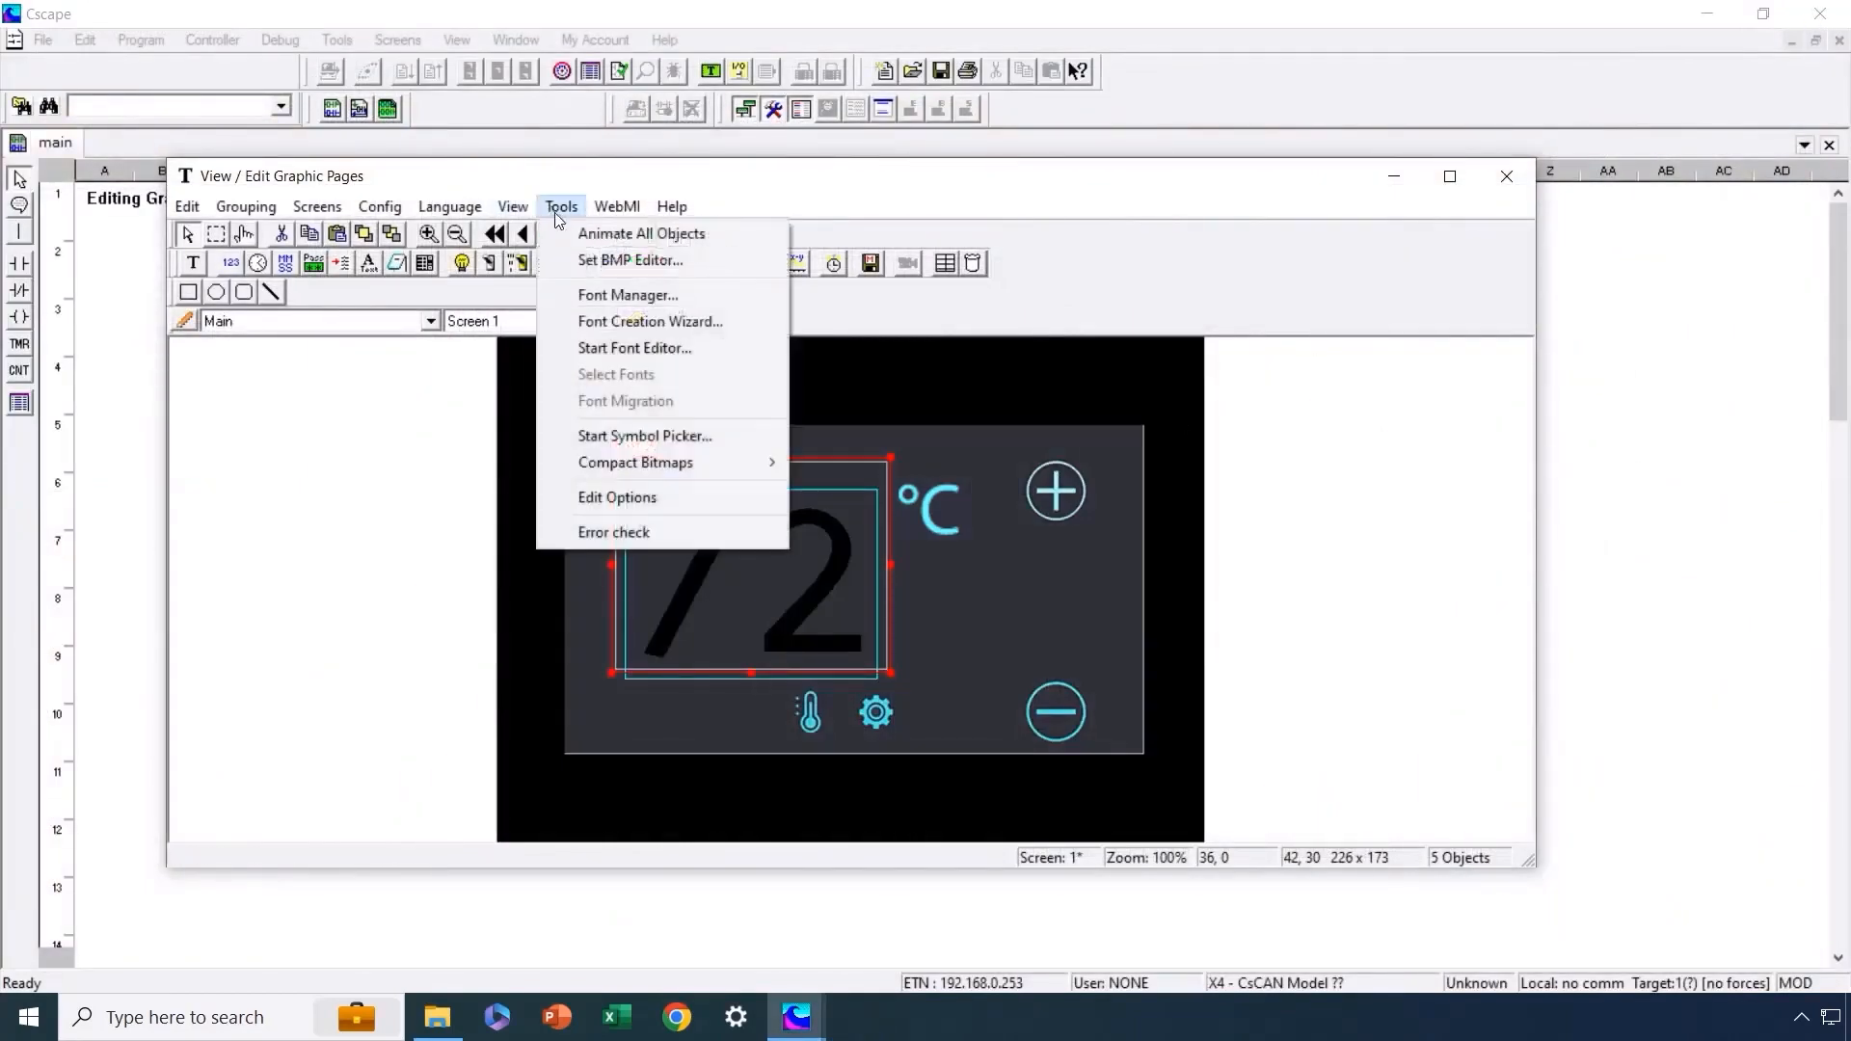
{"action": "left_click", "coordinate": [600, 293]}
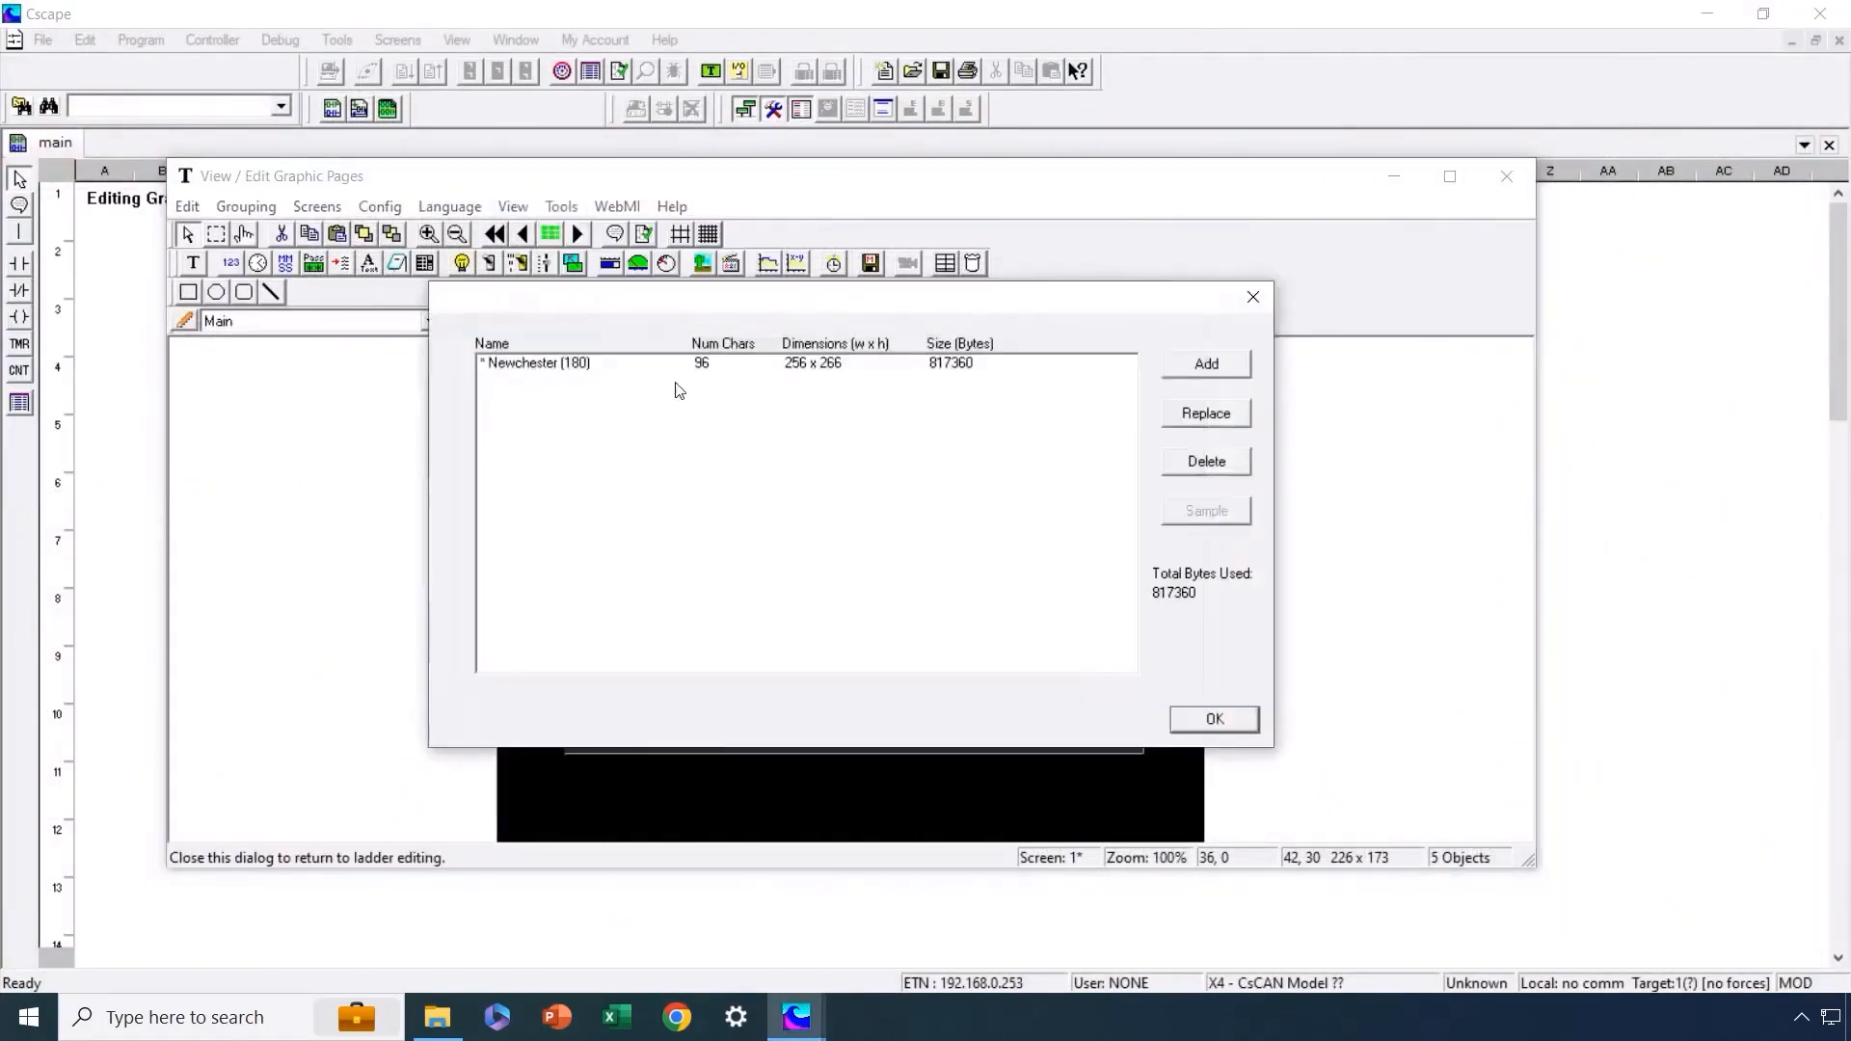
{"action": "left_click", "coordinate": [702, 367]}
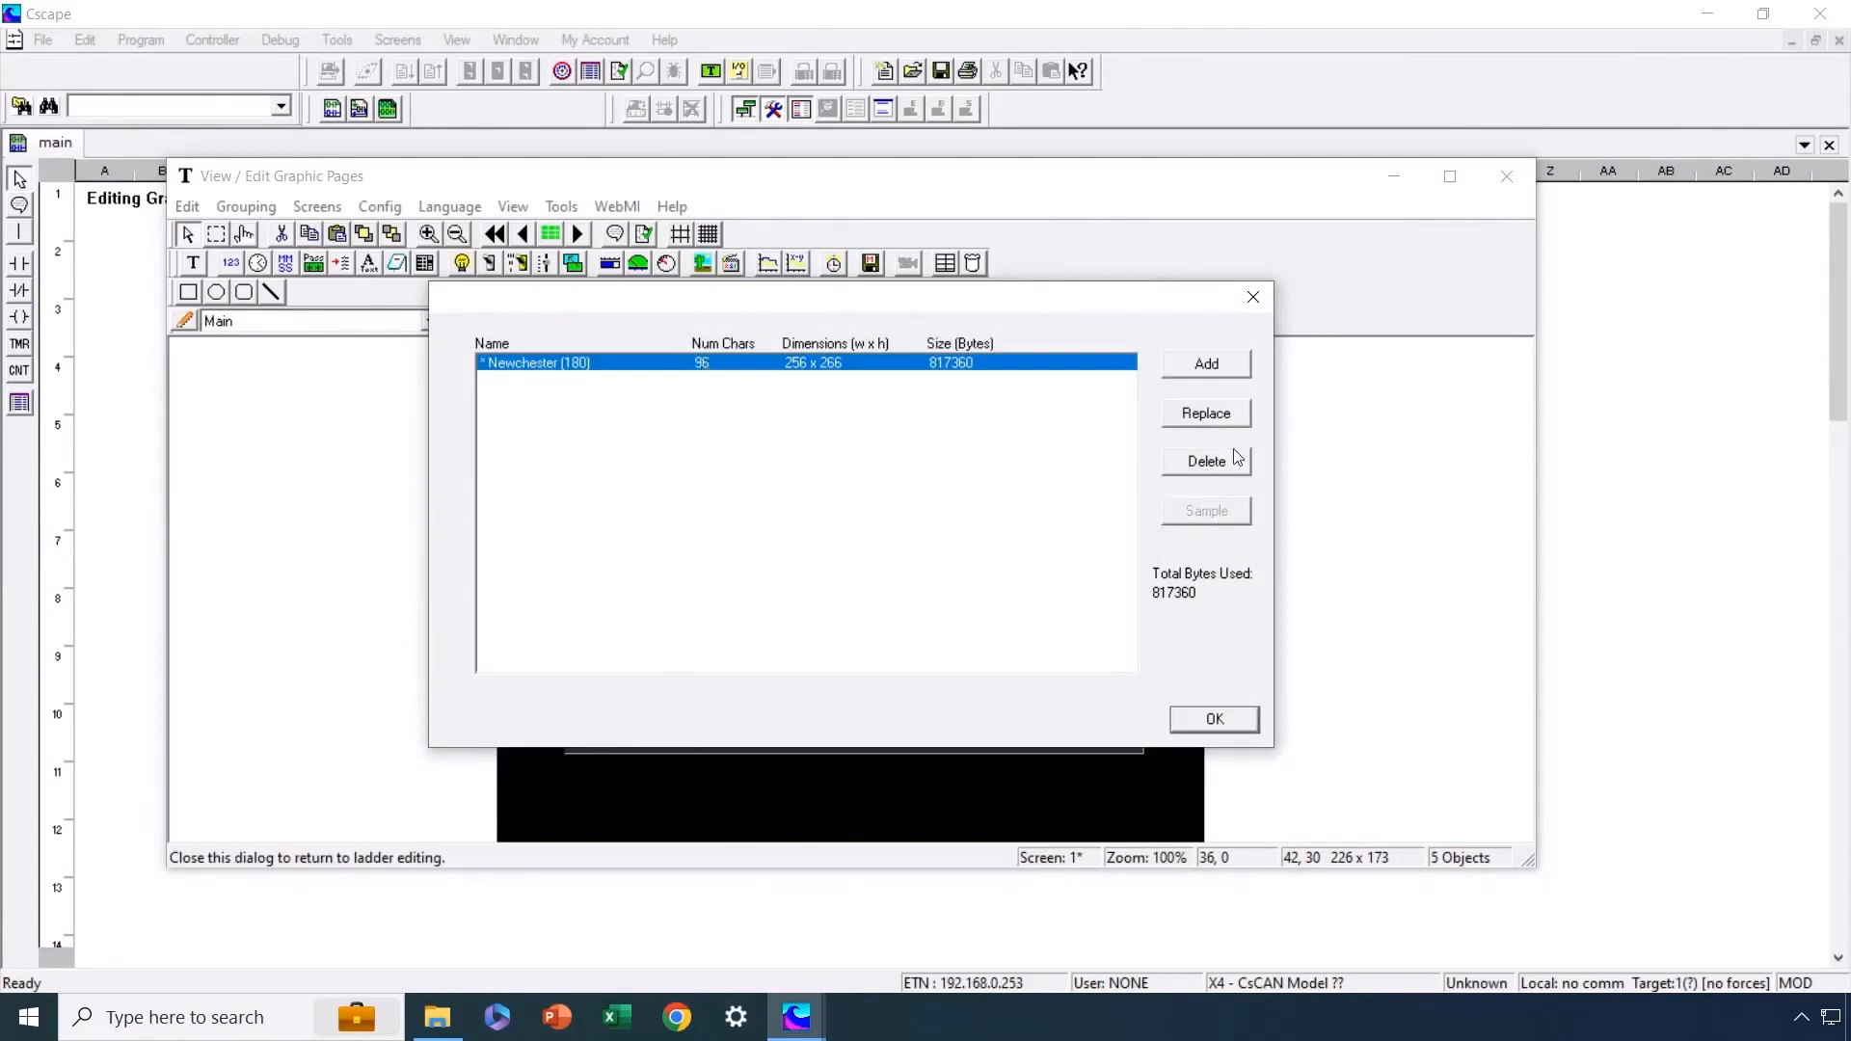
{"action": "left_click", "coordinate": [1217, 415]}
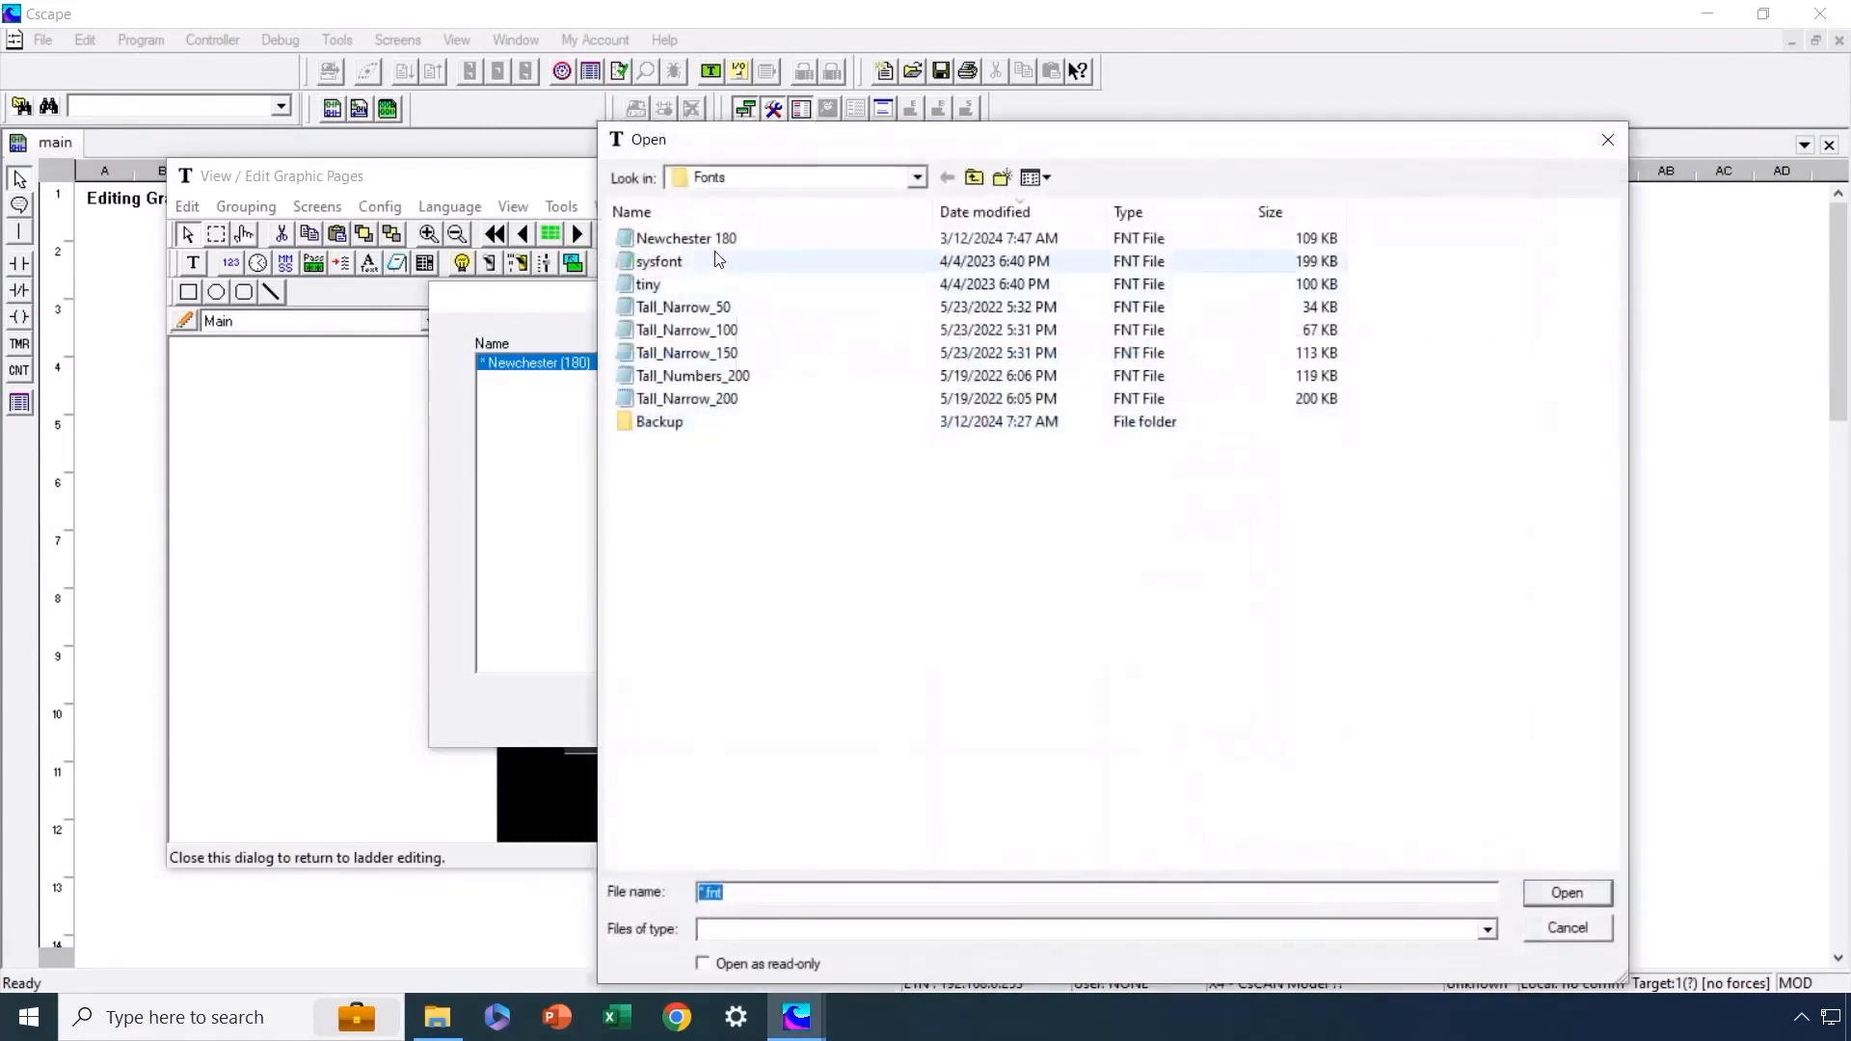
{"action": "left_click", "coordinate": [993, 238]}
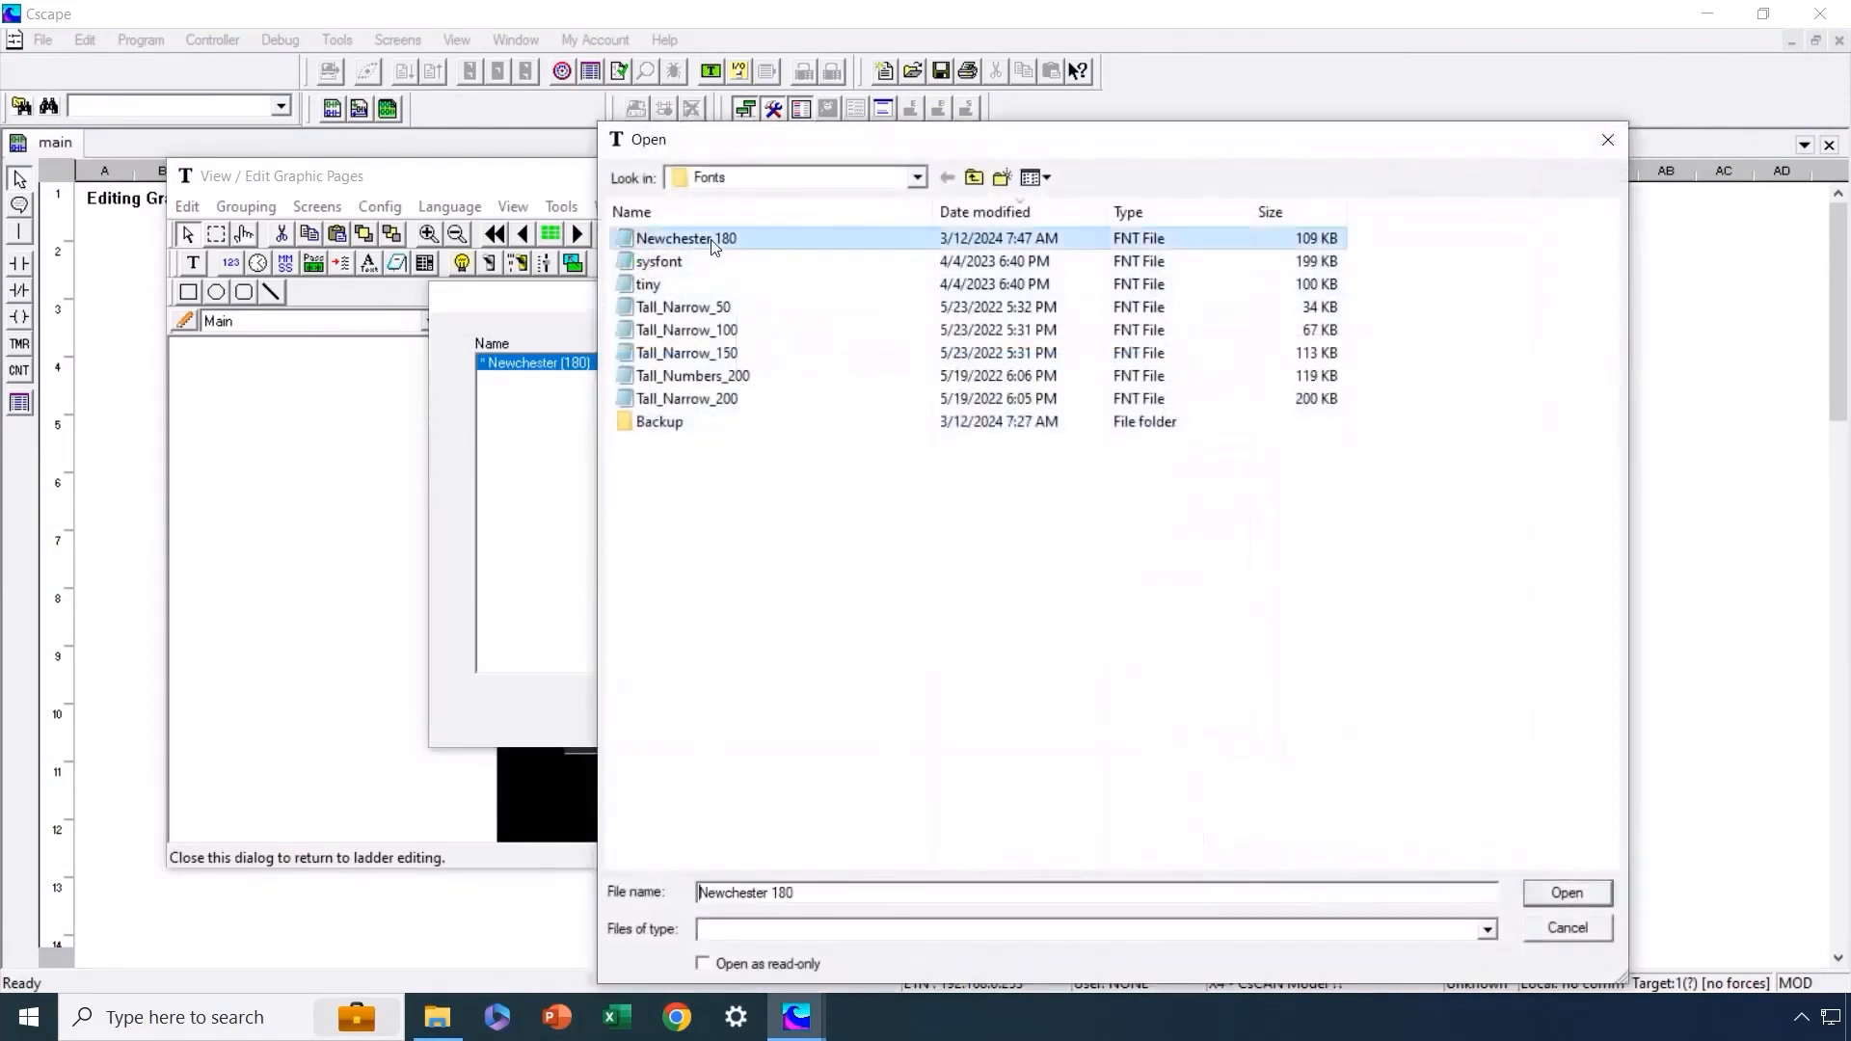
{"action": "left_click", "coordinate": [1546, 894]}
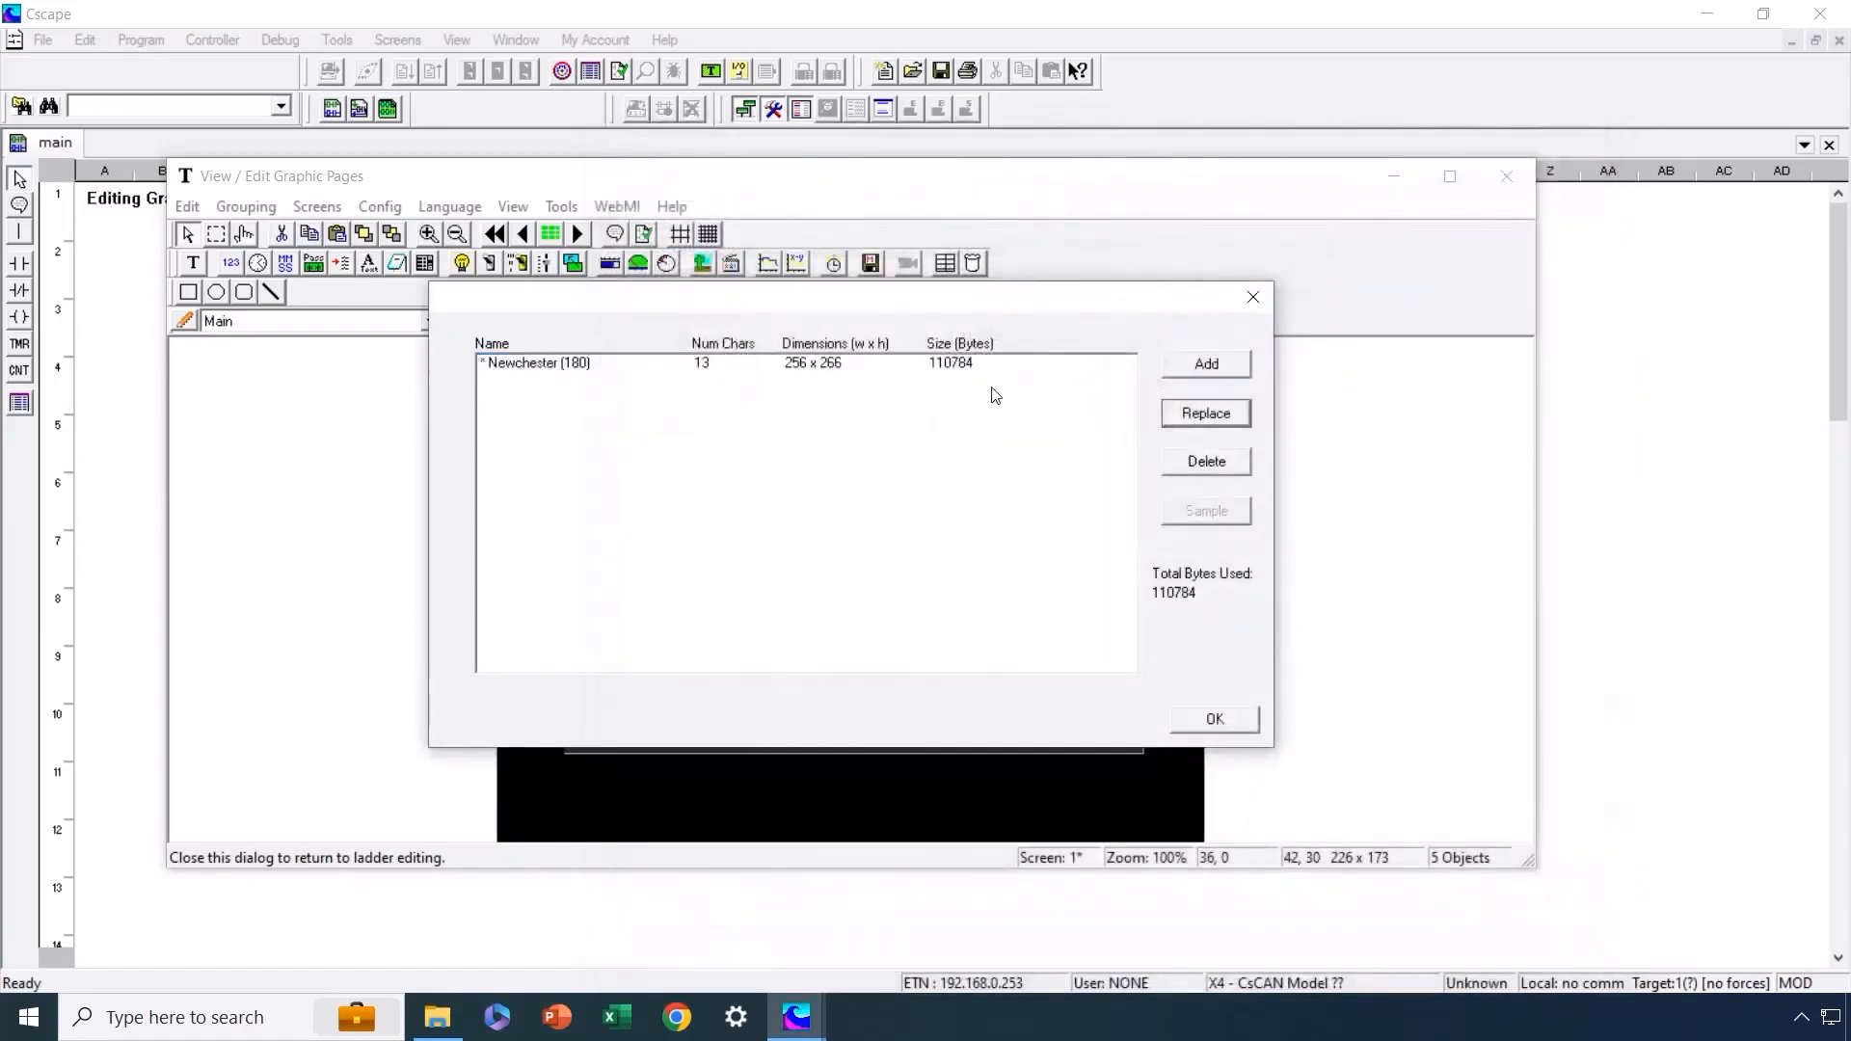
{"action": "left_click", "coordinate": [955, 369]}
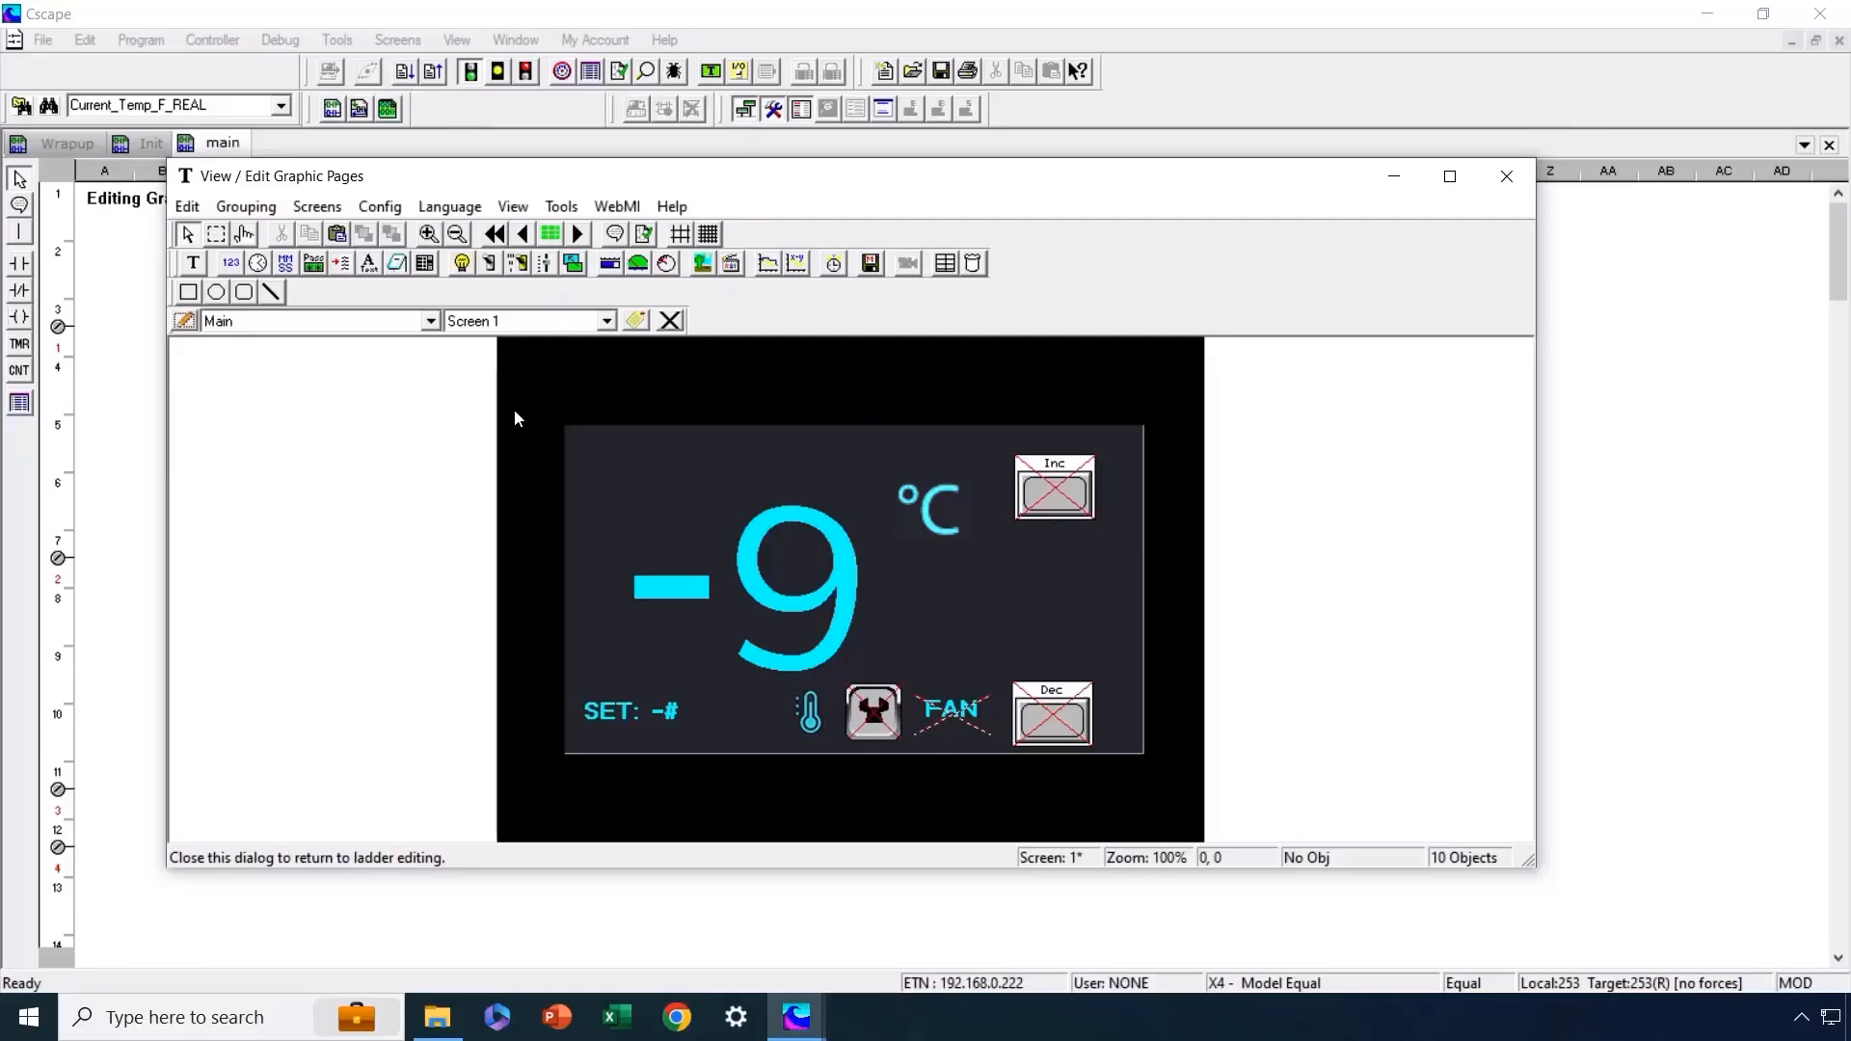
Examine the full-screen background image on its own, leaving nothing selected
{"action": "left_click", "coordinate": [579, 433]}
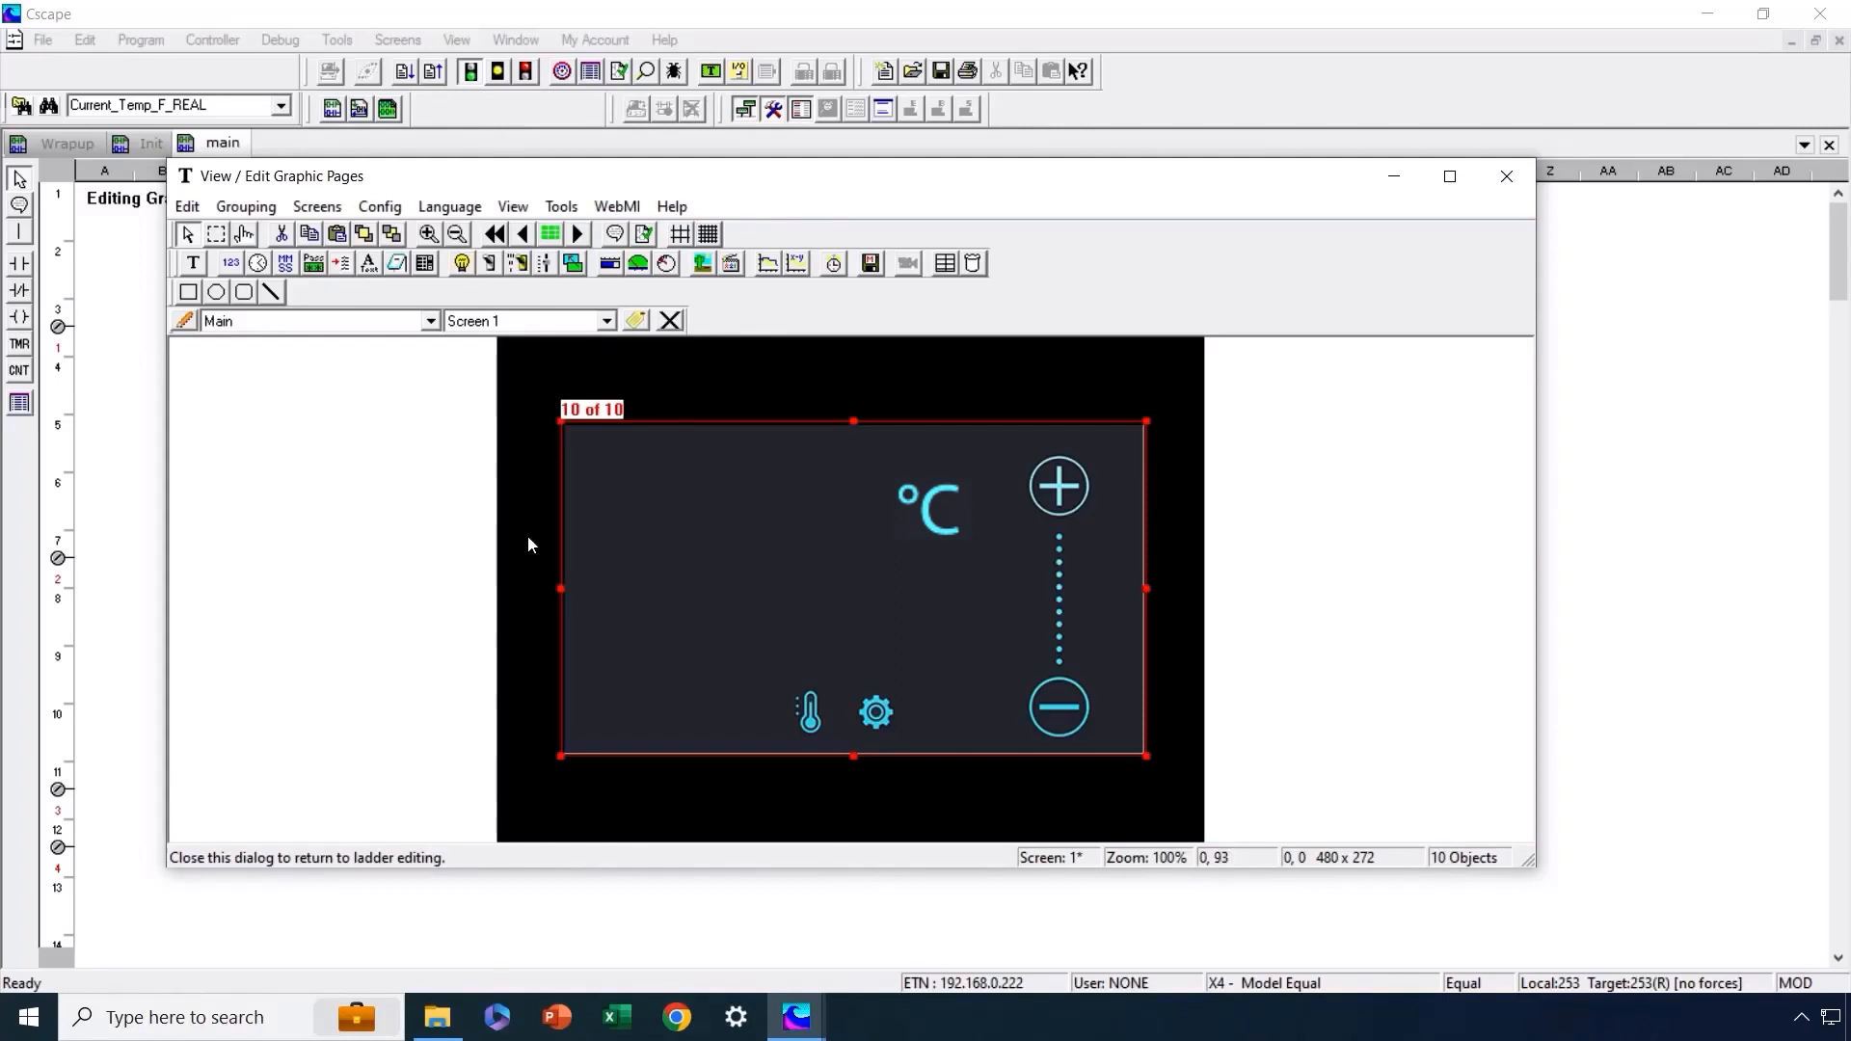
{"action": "left_click", "coordinate": [539, 461]}
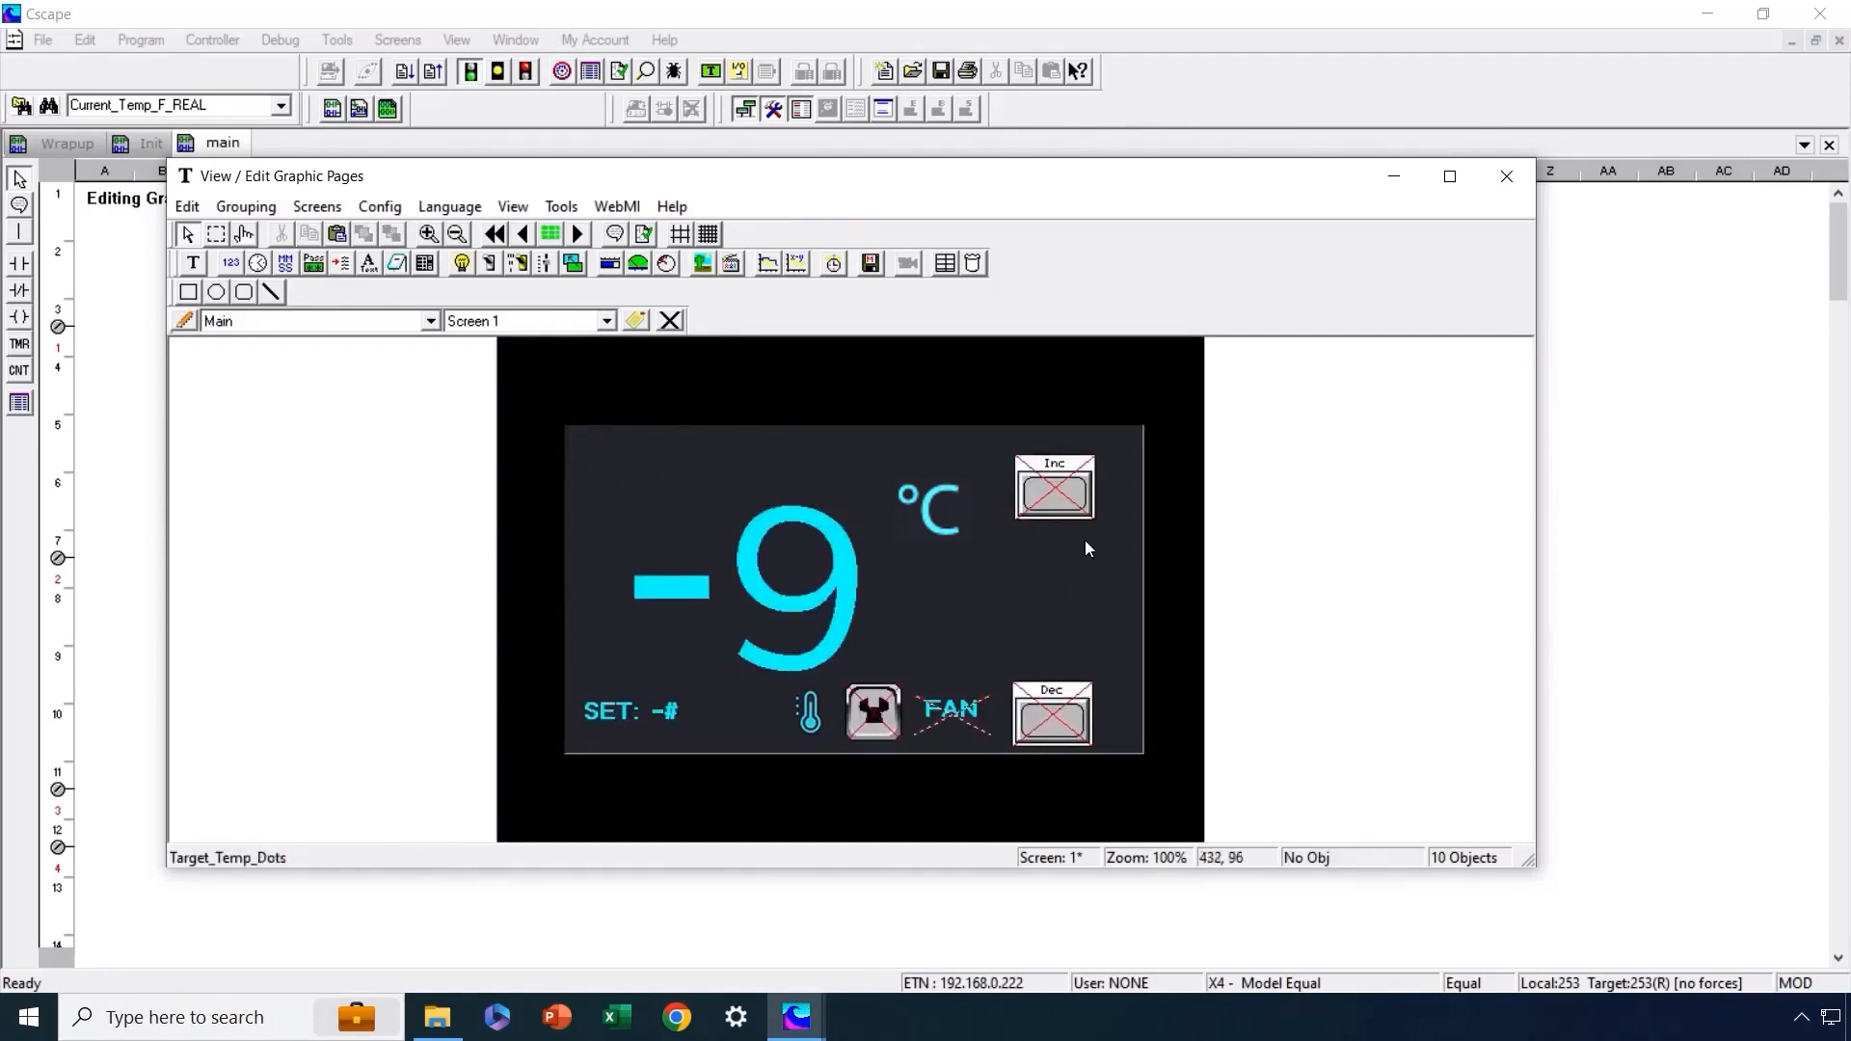
Examine the animation object behind the Inc and Dec switches by stepping forward and back through its frames
{"action": "left_click", "coordinate": [1116, 559]}
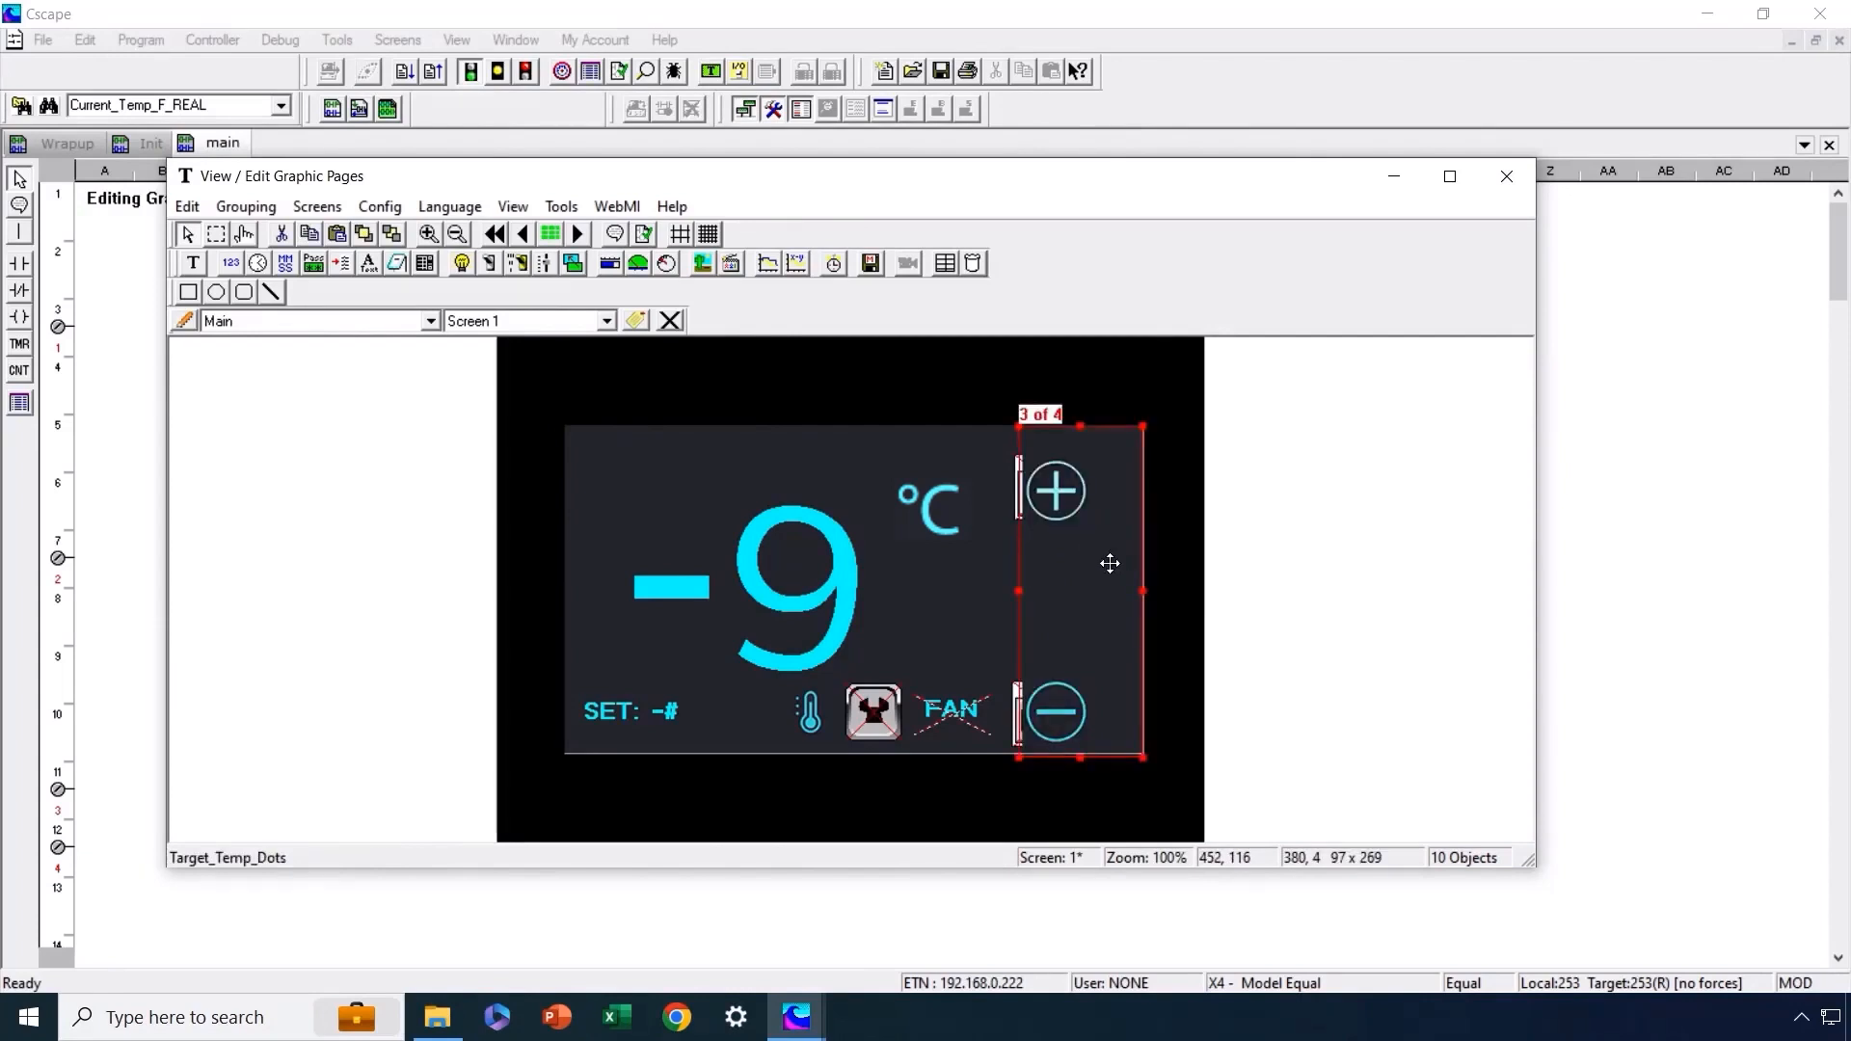
{"action": "double_click", "coordinate": [1110, 562]}
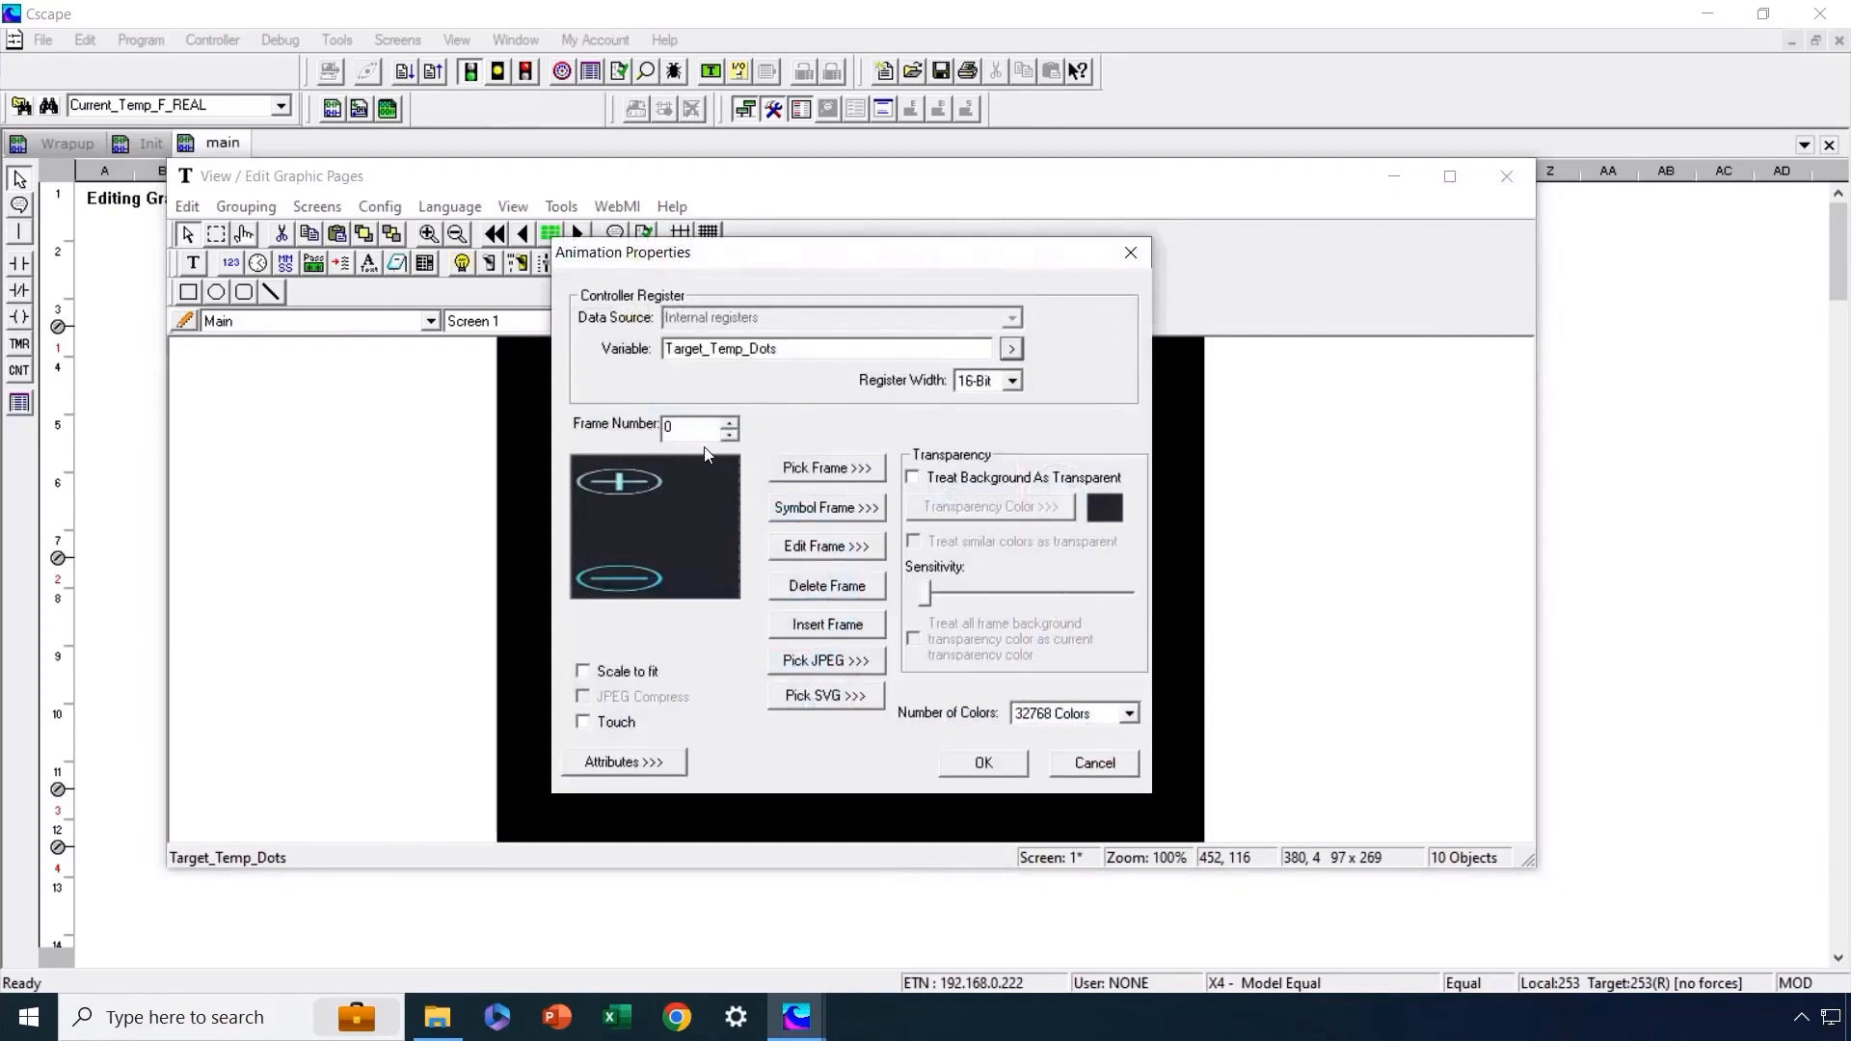
{"action": "left_click", "coordinate": [730, 429]}
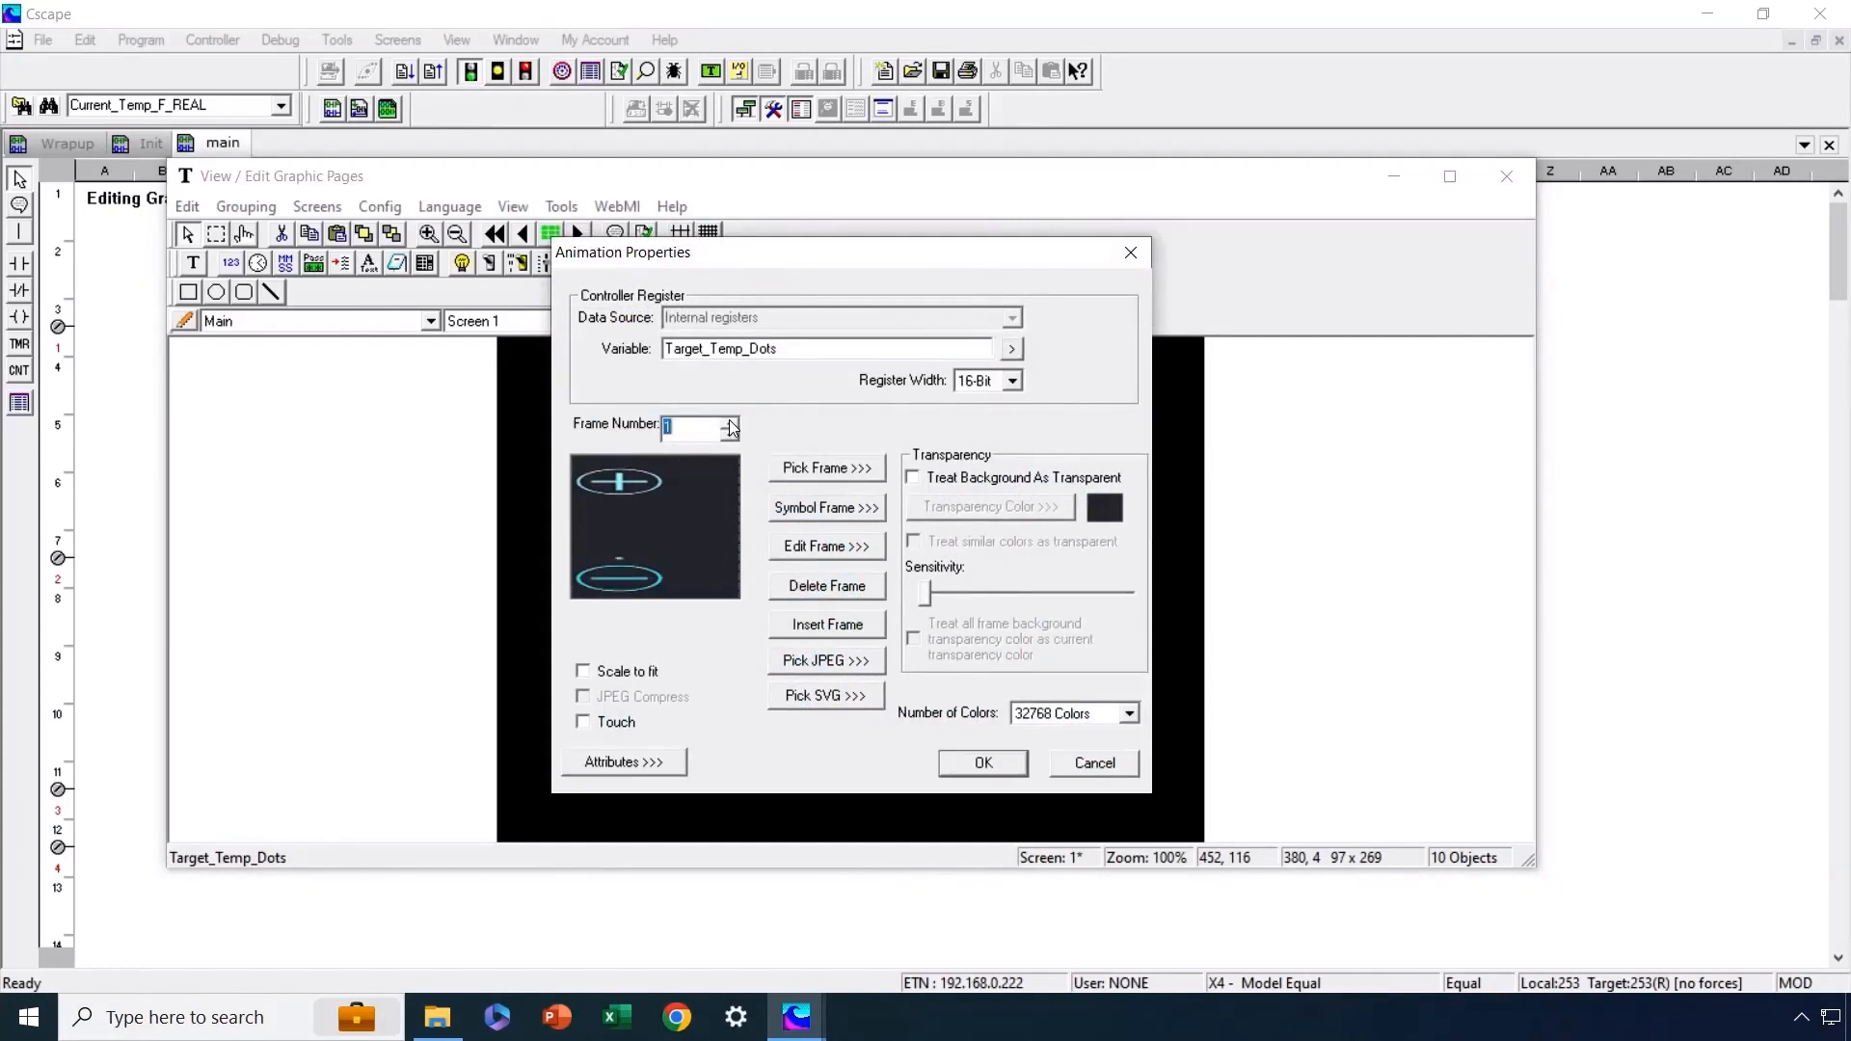
{"action": "left_click", "coordinate": [730, 429]}
{"action": "left_click", "coordinate": [730, 429]}
{"action": "left_click", "coordinate": [730, 429]}
{"action": "left_click", "coordinate": [730, 430]}
{"action": "left_click", "coordinate": [730, 429]}
{"action": "left_click", "coordinate": [730, 425]}
{"action": "left_click", "coordinate": [730, 425]}
{"action": "left_click", "coordinate": [730, 425]}
{"action": "left_click", "coordinate": [730, 425]}
{"action": "left_click", "coordinate": [730, 435]}
{"action": "left_click", "coordinate": [729, 436]}
{"action": "left_click", "coordinate": [730, 436]}
{"action": "left_click", "coordinate": [730, 436]}
{"action": "left_click", "coordinate": [730, 436]}
{"action": "left_click", "coordinate": [730, 436]}
{"action": "left_click", "coordinate": [981, 765]}
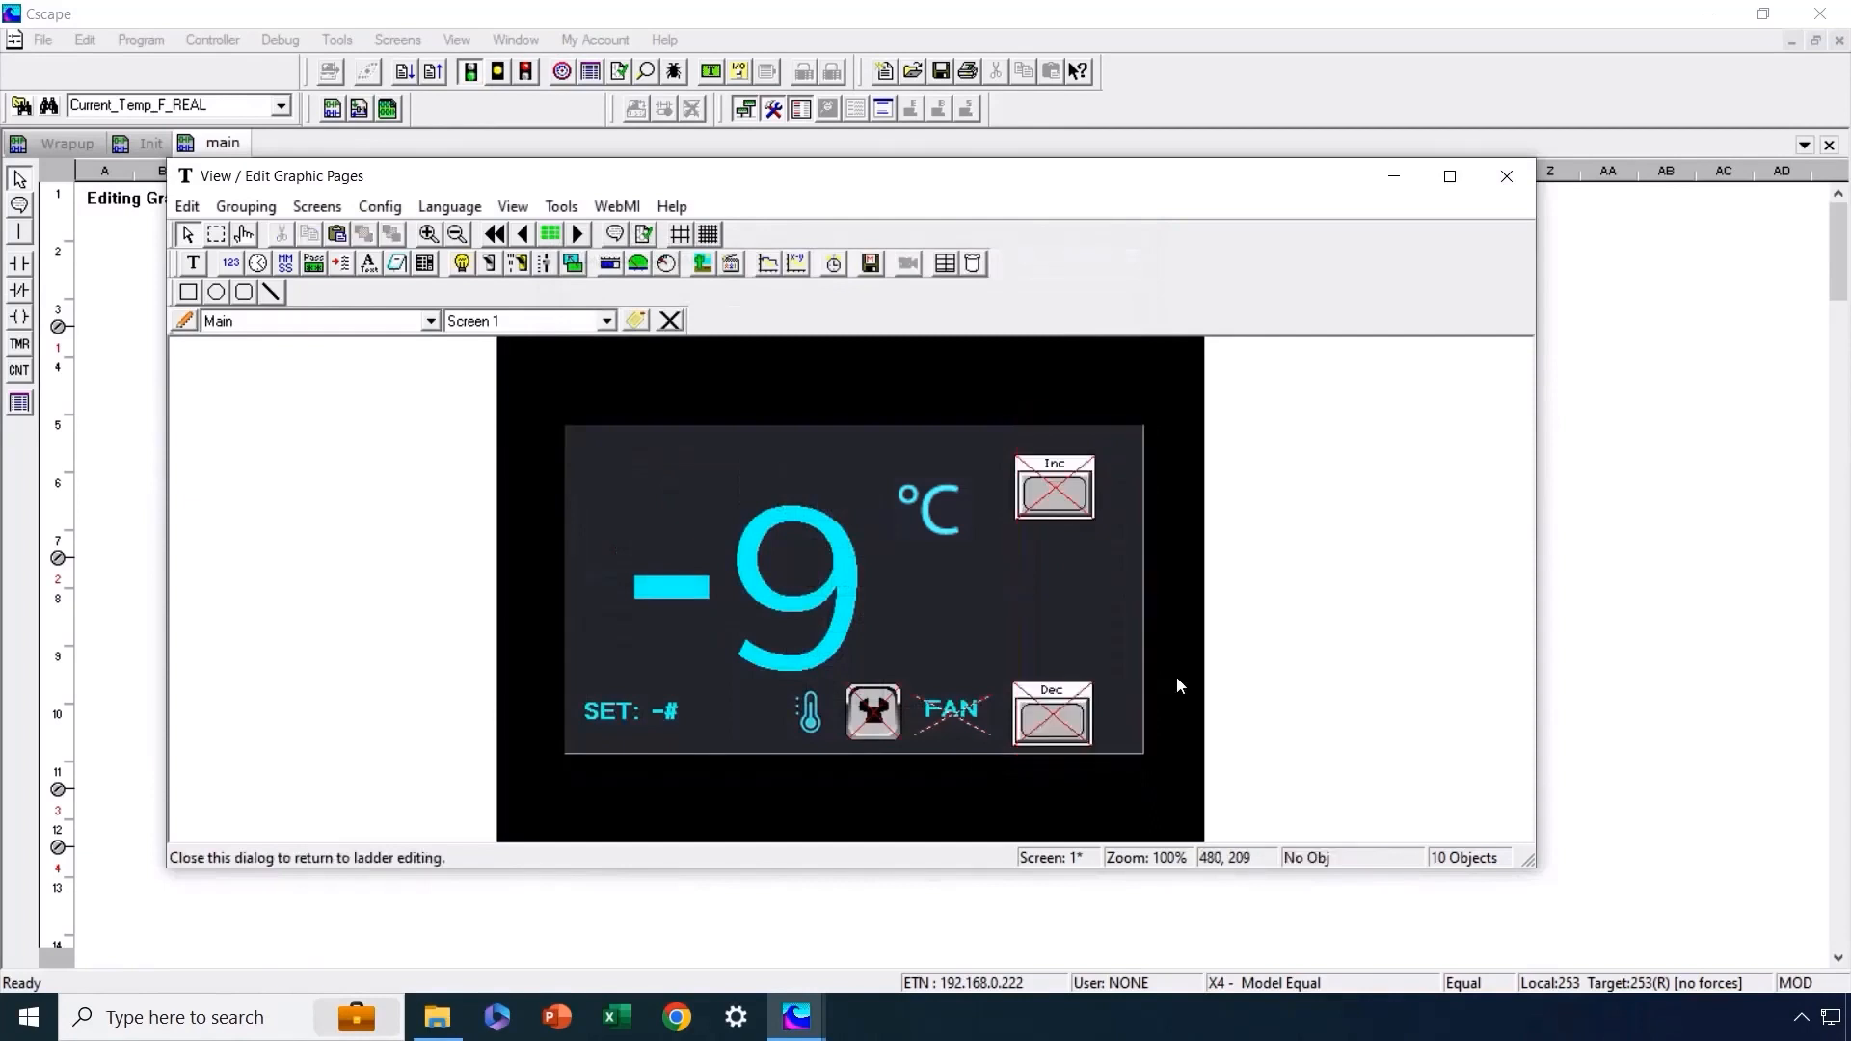
Check the variables and switch settings of the Inc and Dec touch switches
{"action": "left_click", "coordinate": [1055, 490]}
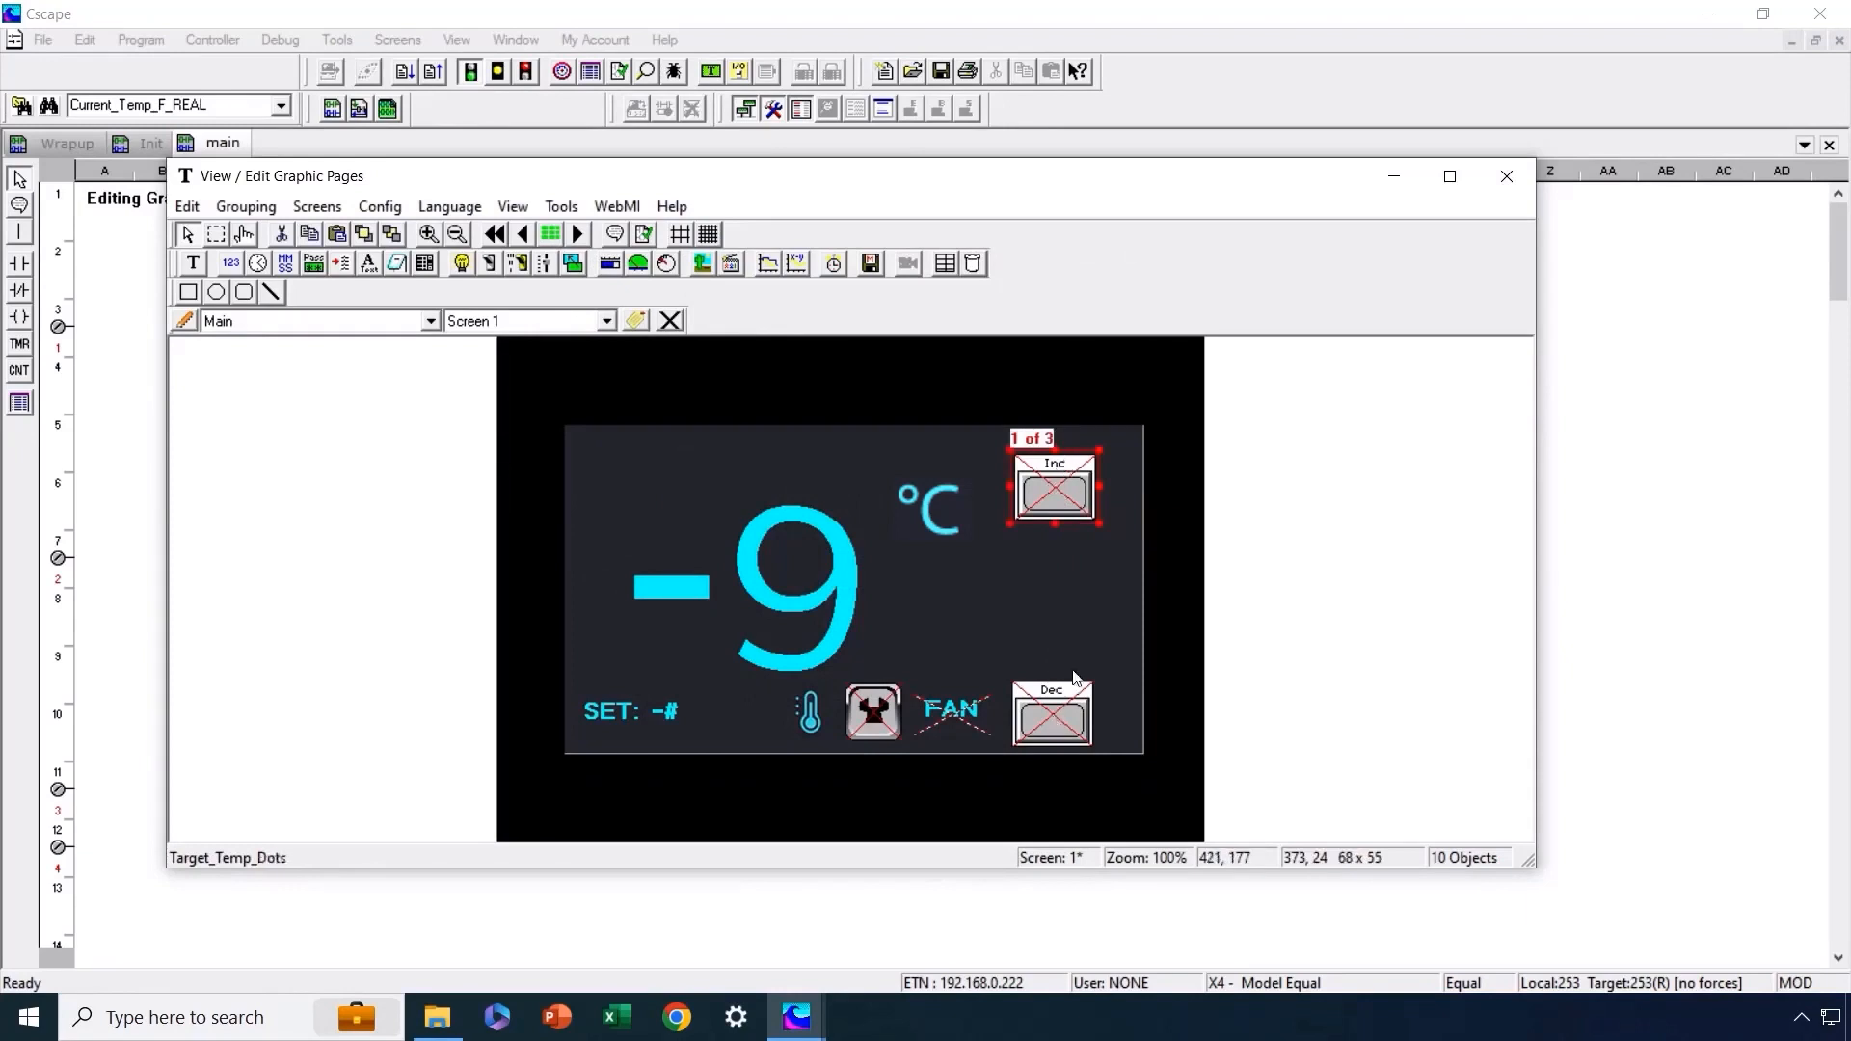
{"action": "left_click", "coordinate": [1052, 720]}
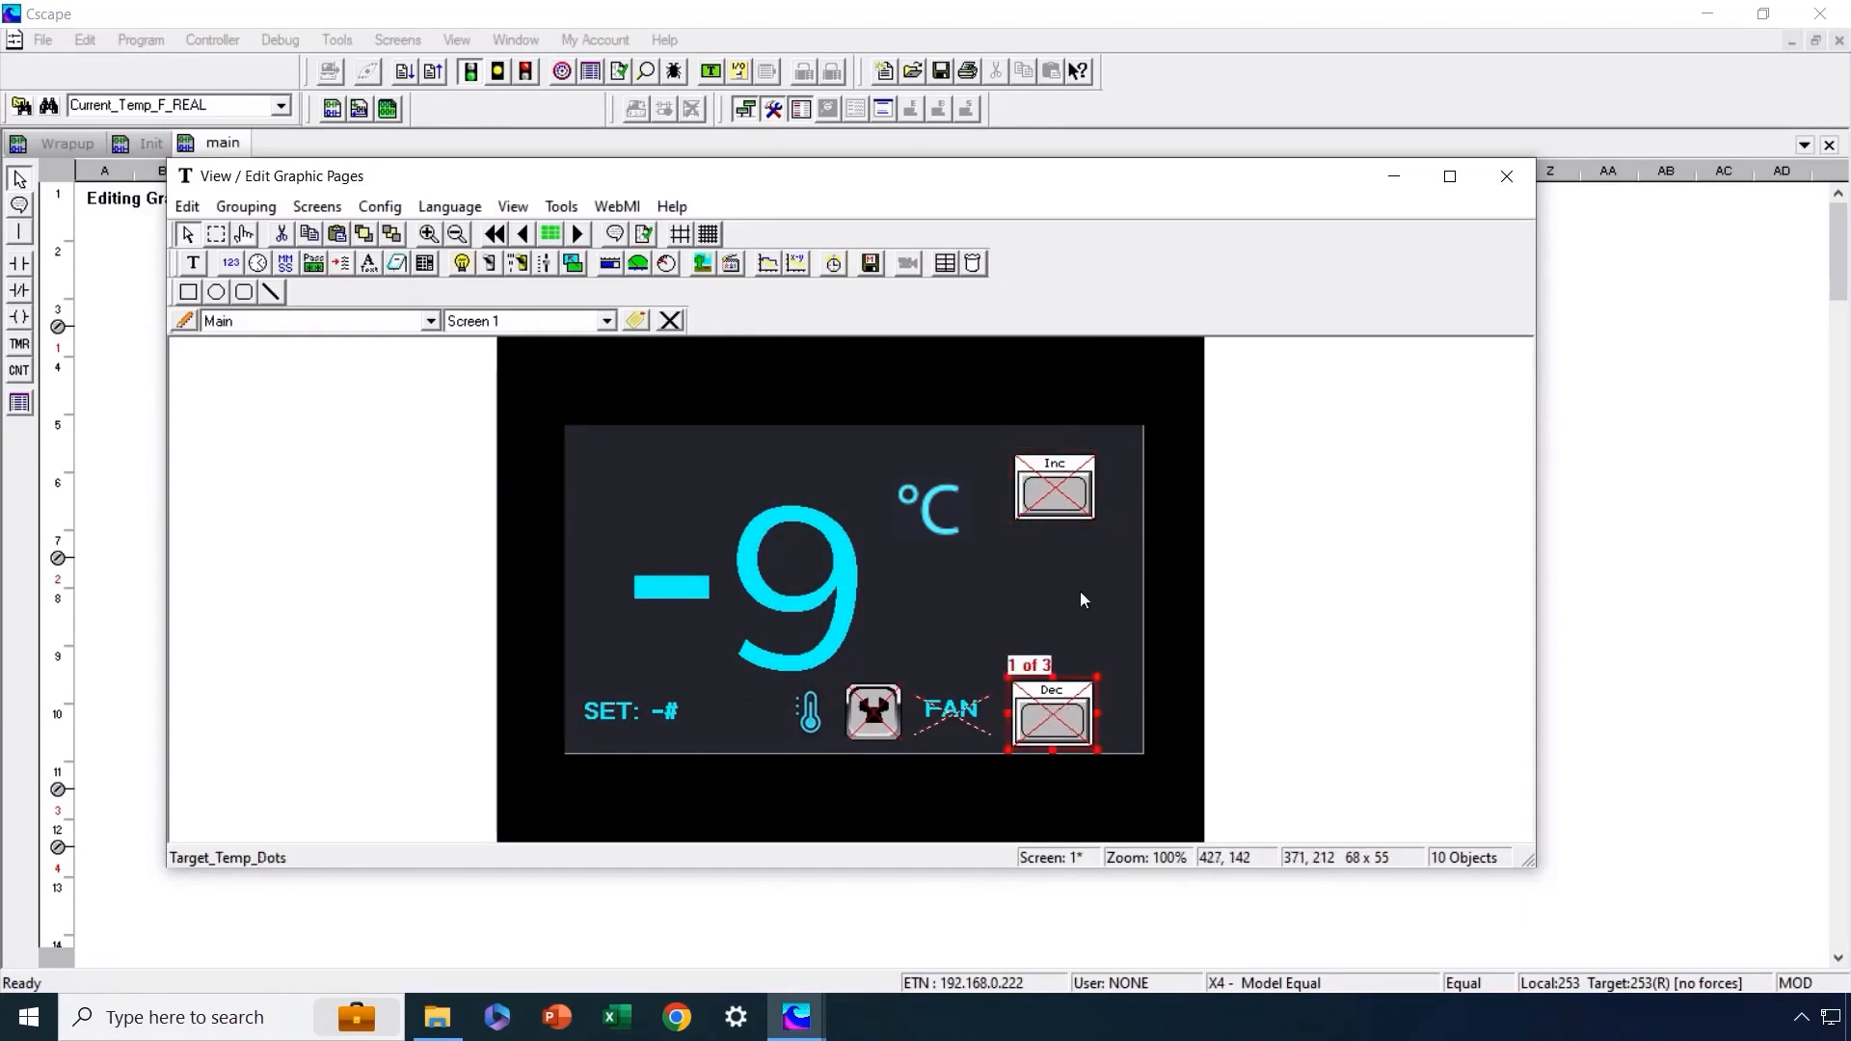
{"action": "double_click", "coordinate": [1062, 498]}
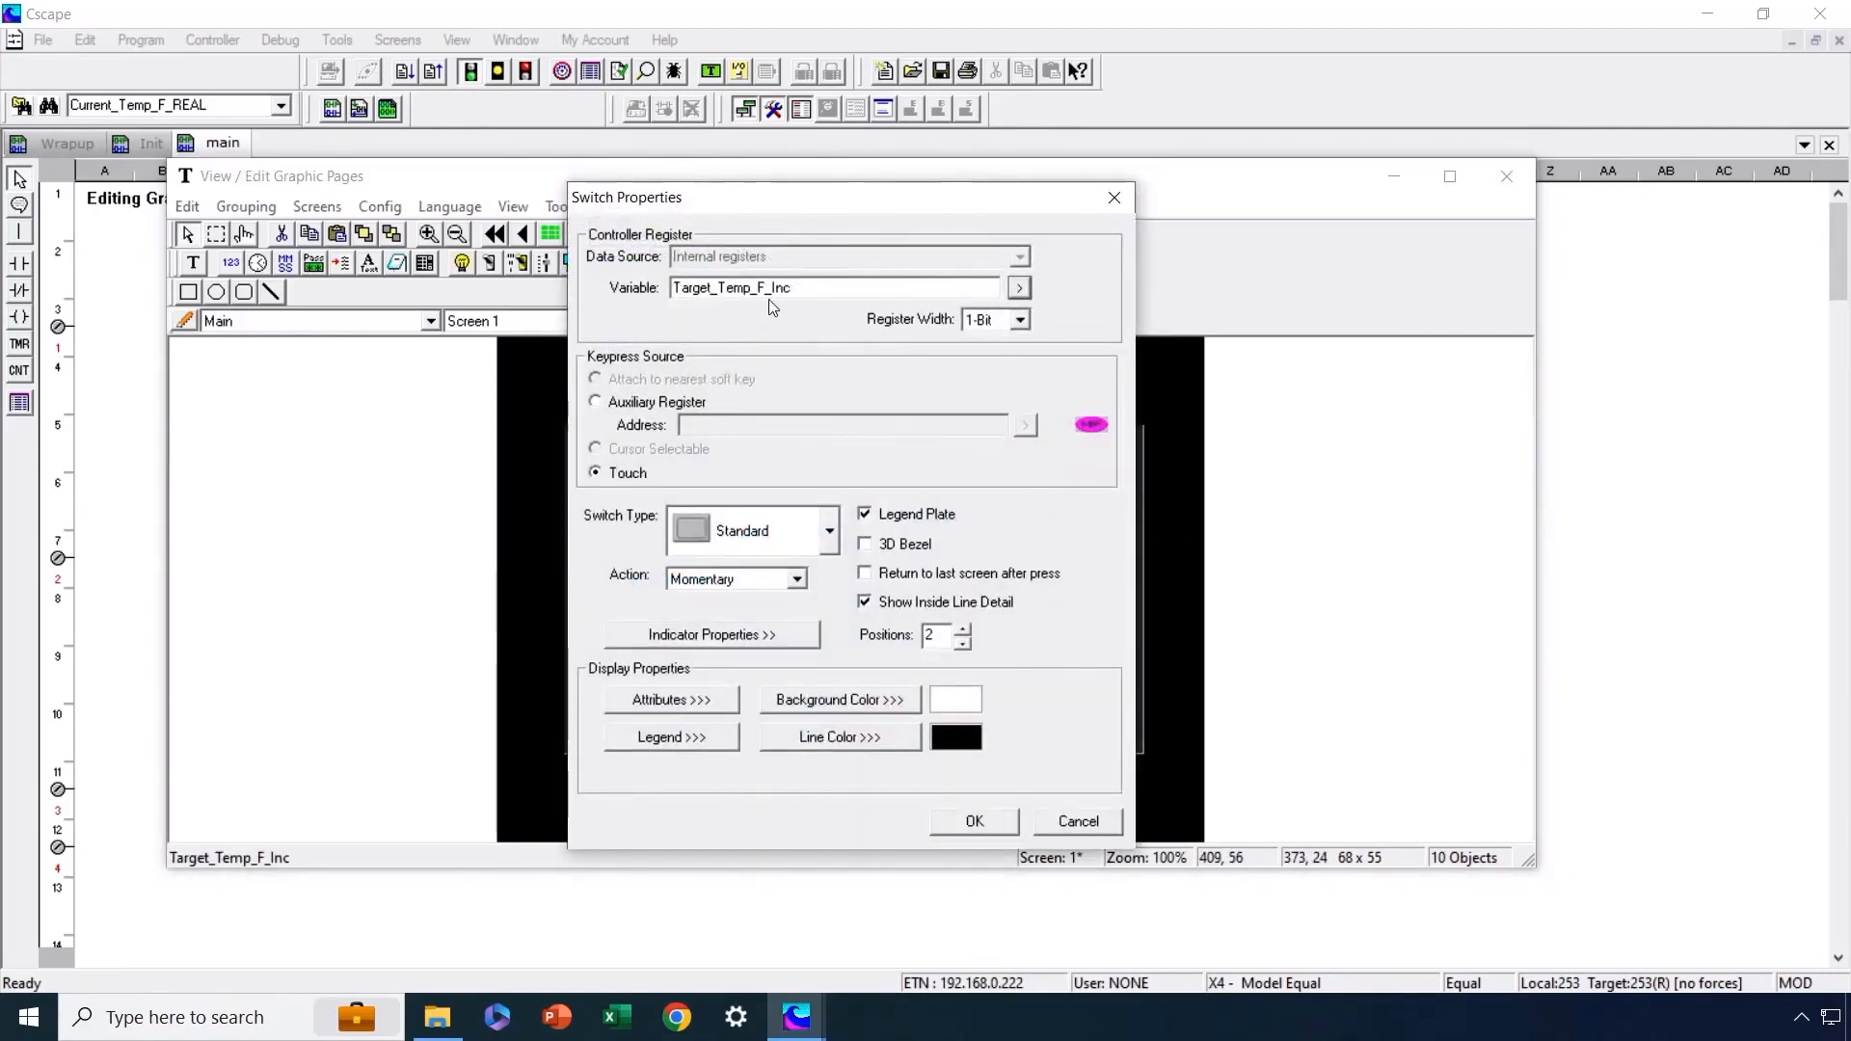
{"action": "left_click", "coordinate": [987, 815]}
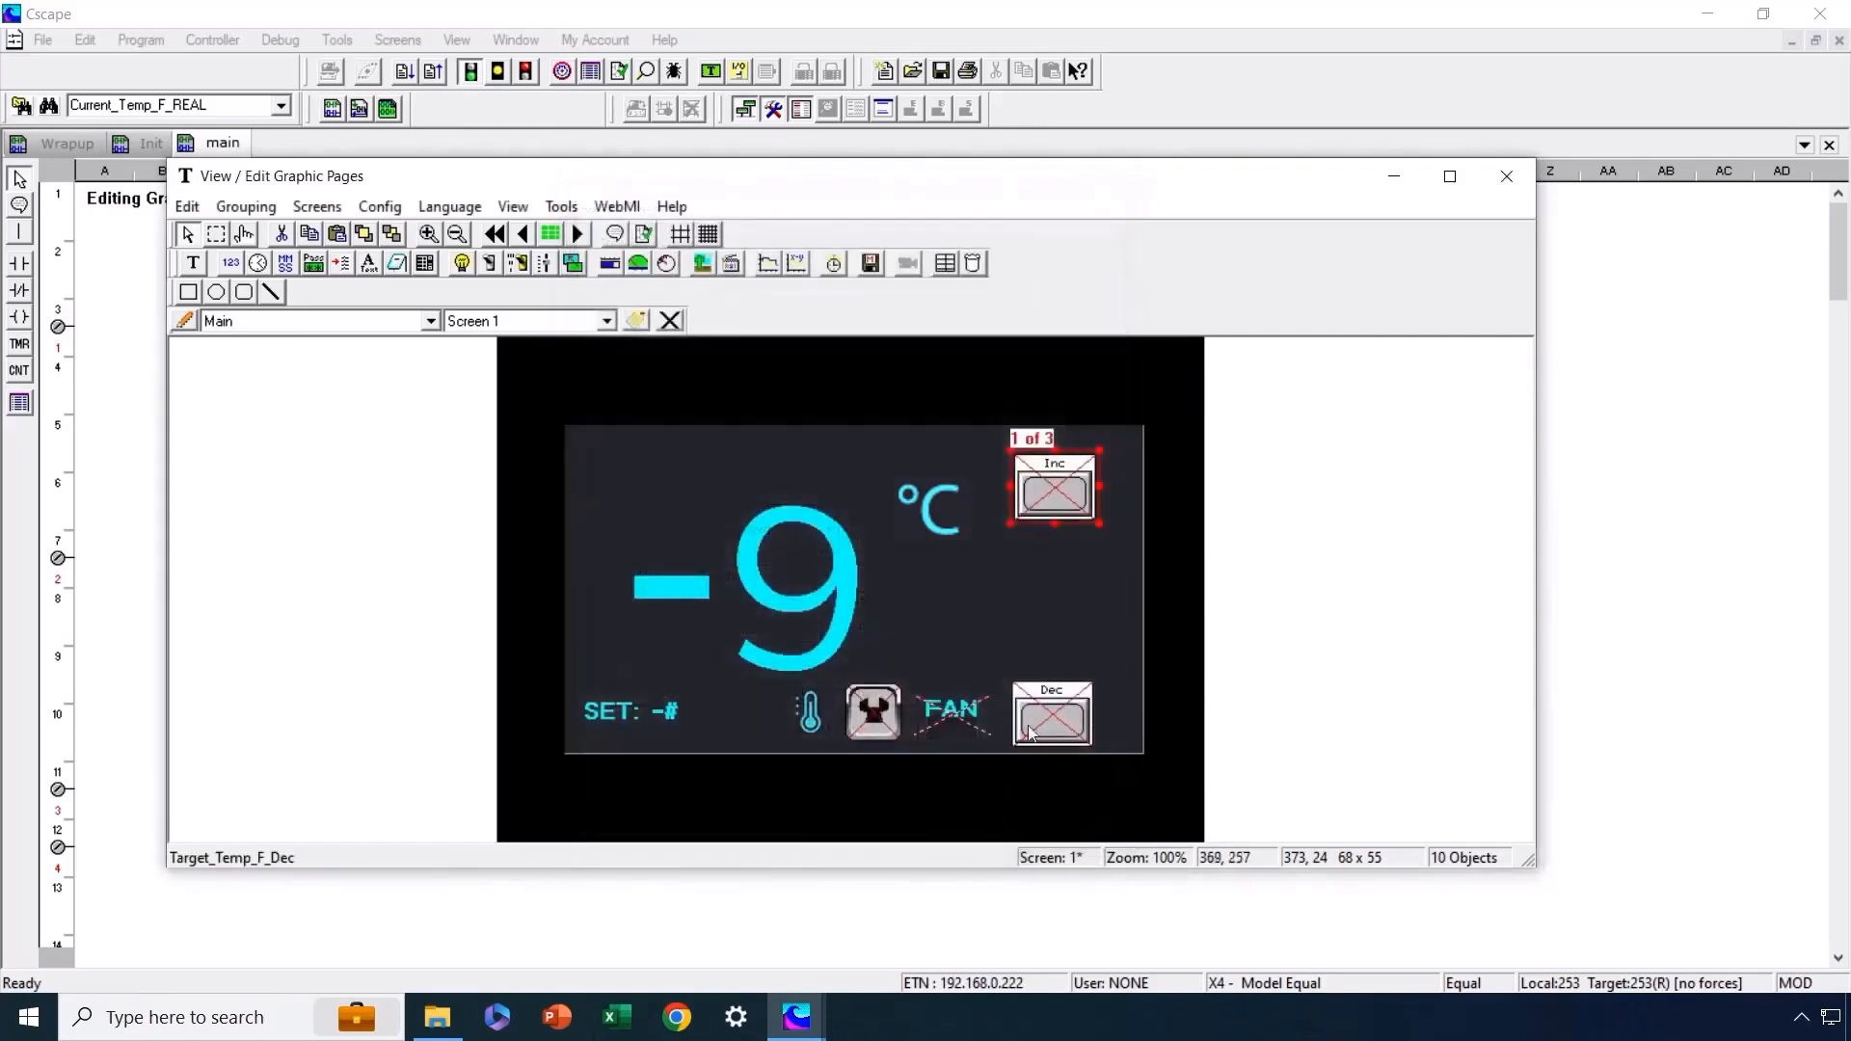
{"action": "double_click", "coordinate": [1061, 729]}
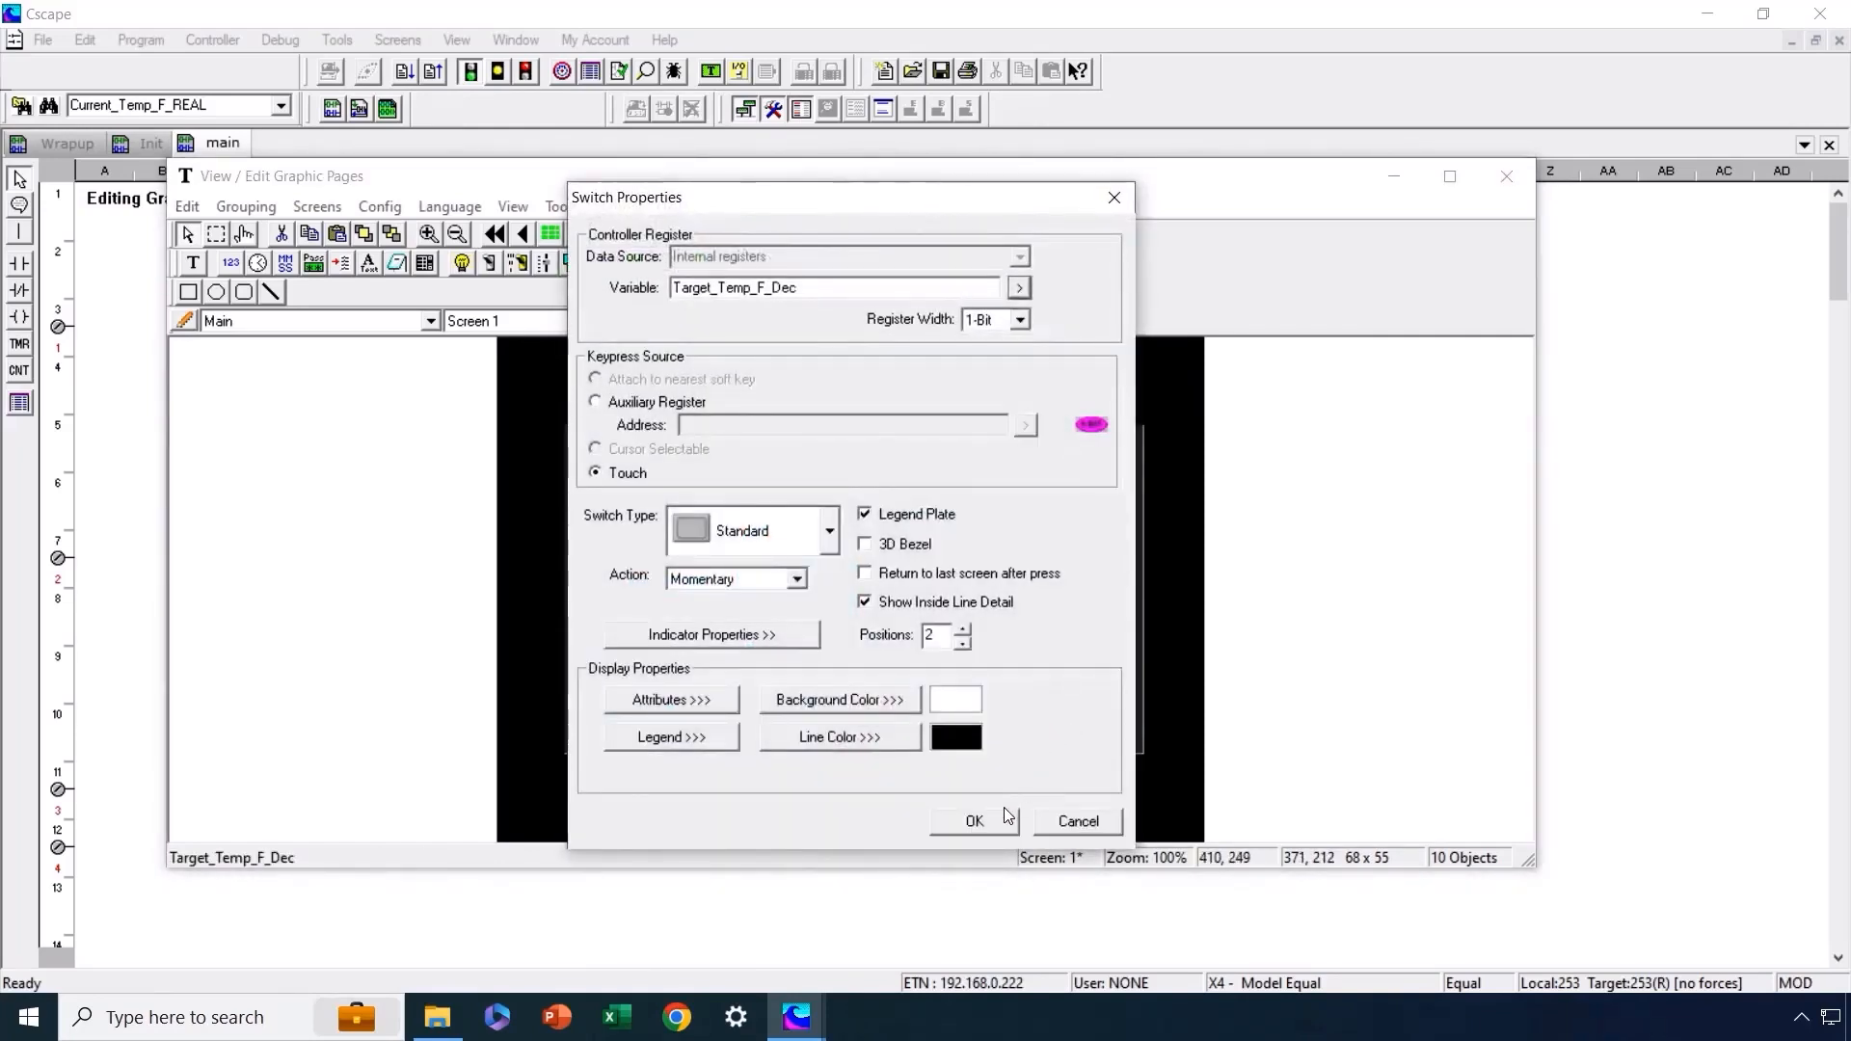
{"action": "left_click", "coordinate": [1002, 821]}
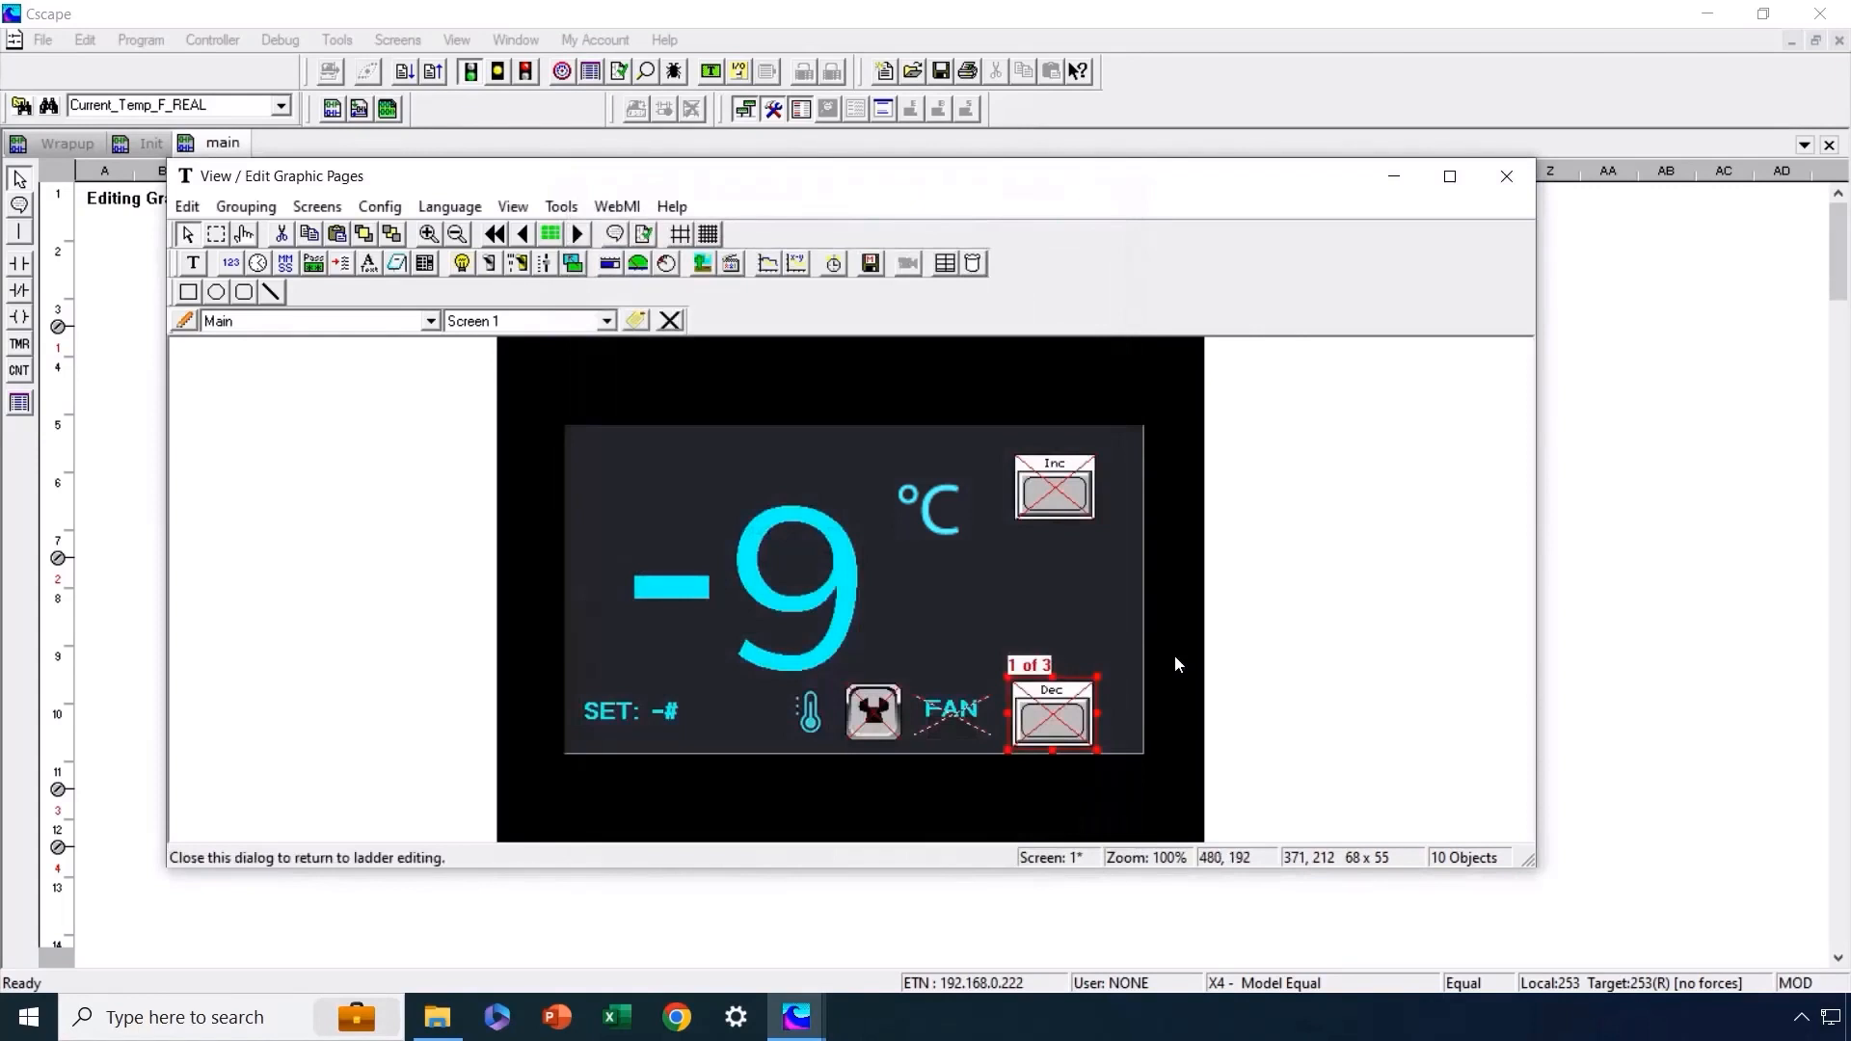
{"action": "left_click", "coordinate": [1174, 654]}
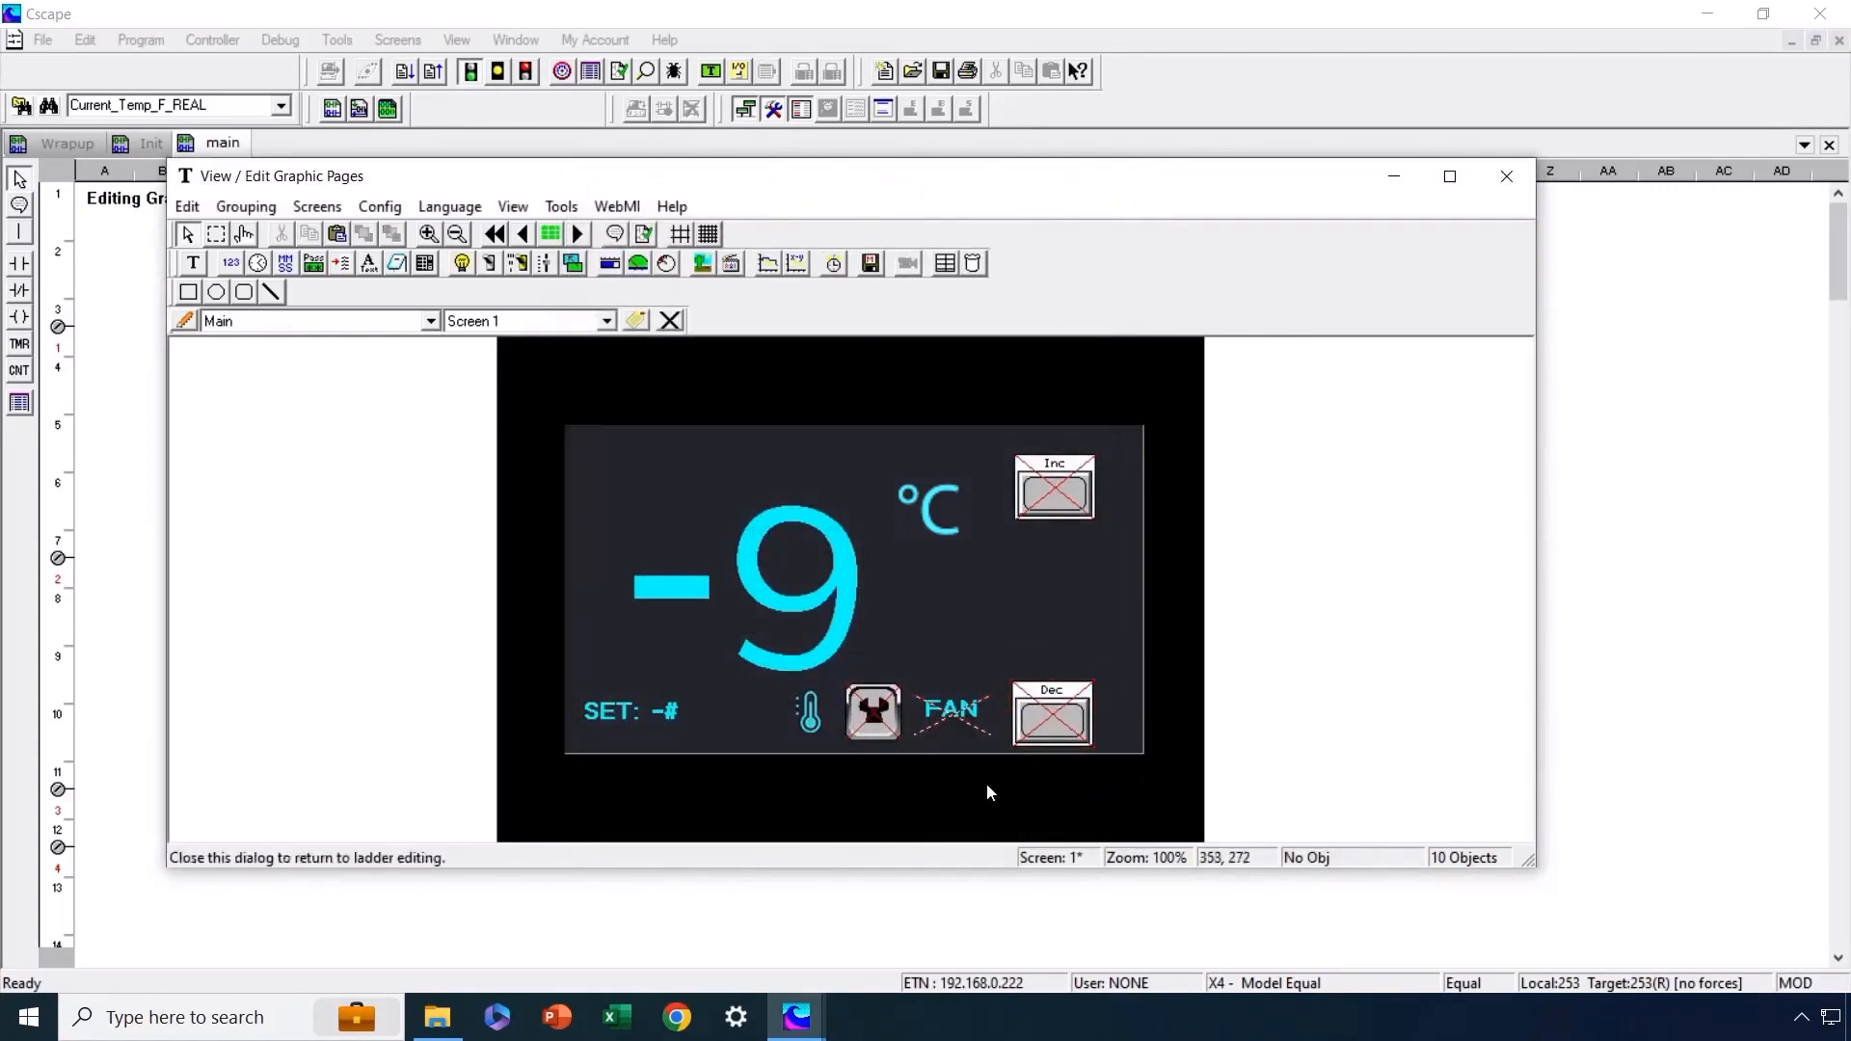
Check the variables and fonts of the numeric field beside the SET label and the large temperature field
{"action": "double_click", "coordinate": [661, 721]}
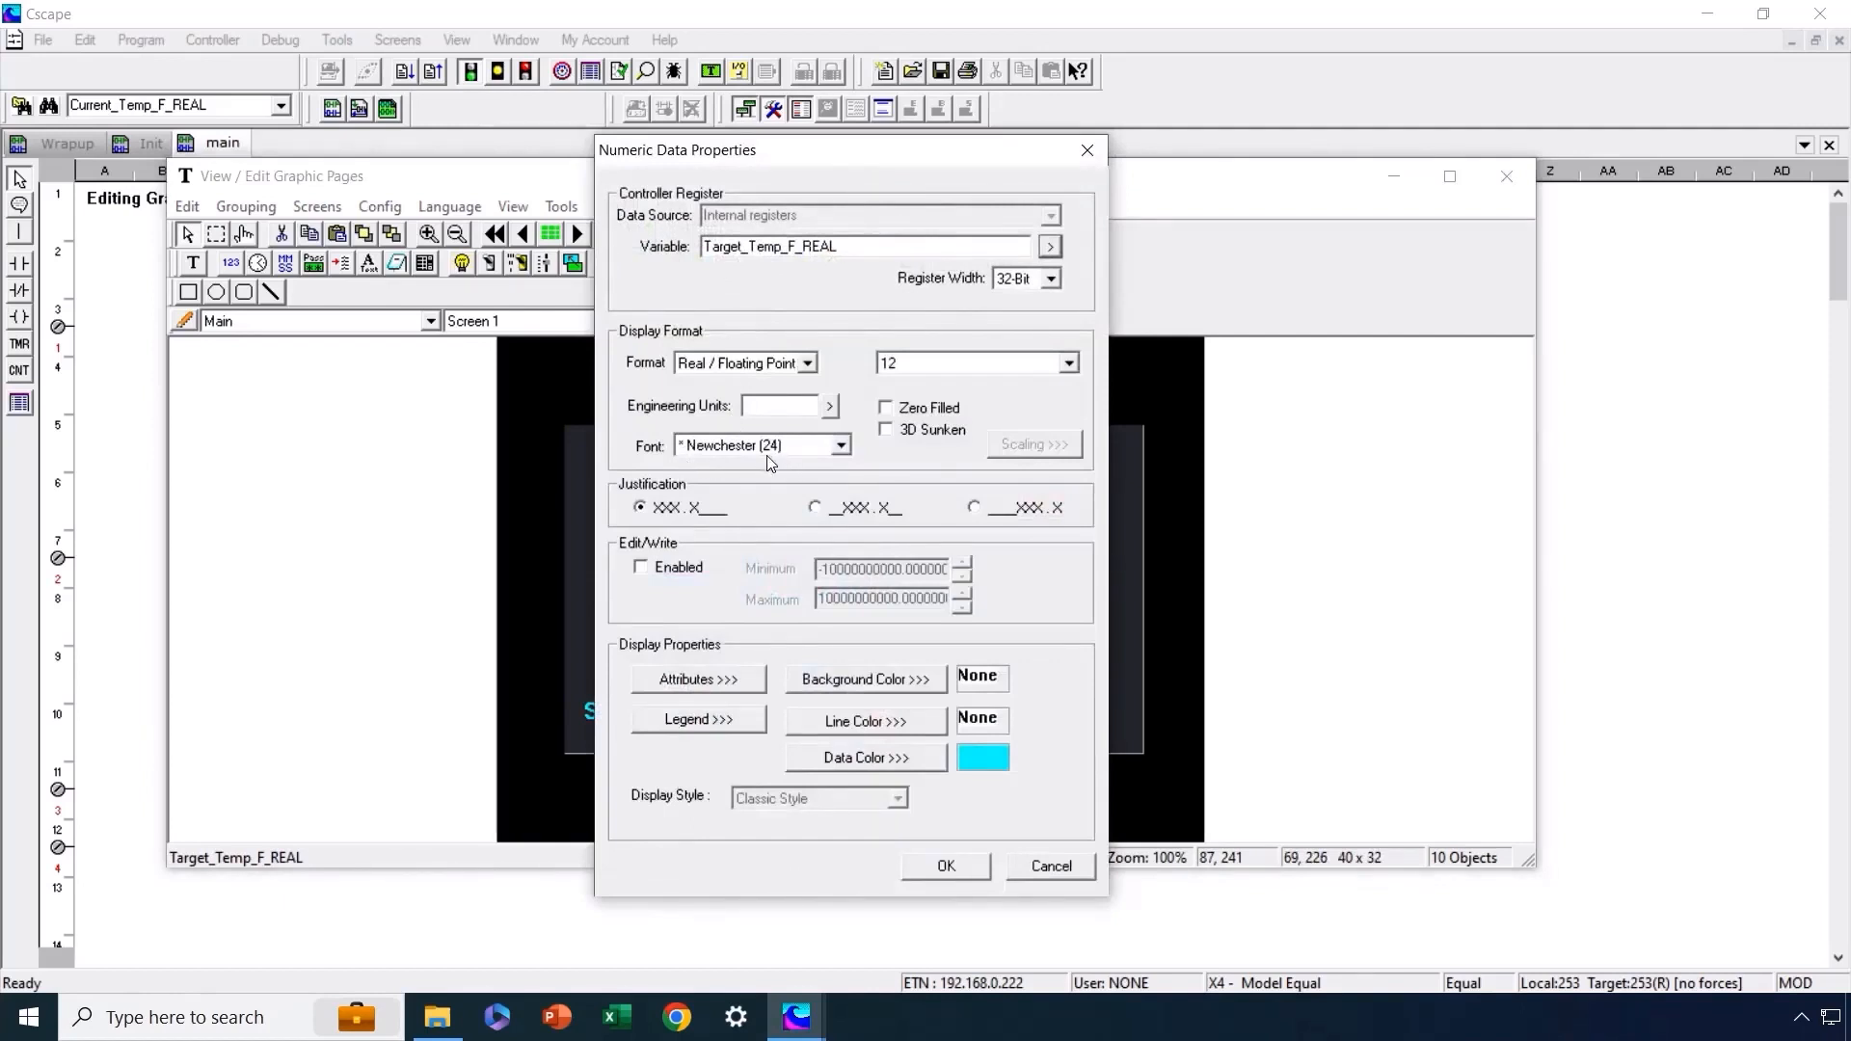
{"action": "left_click", "coordinate": [946, 866]}
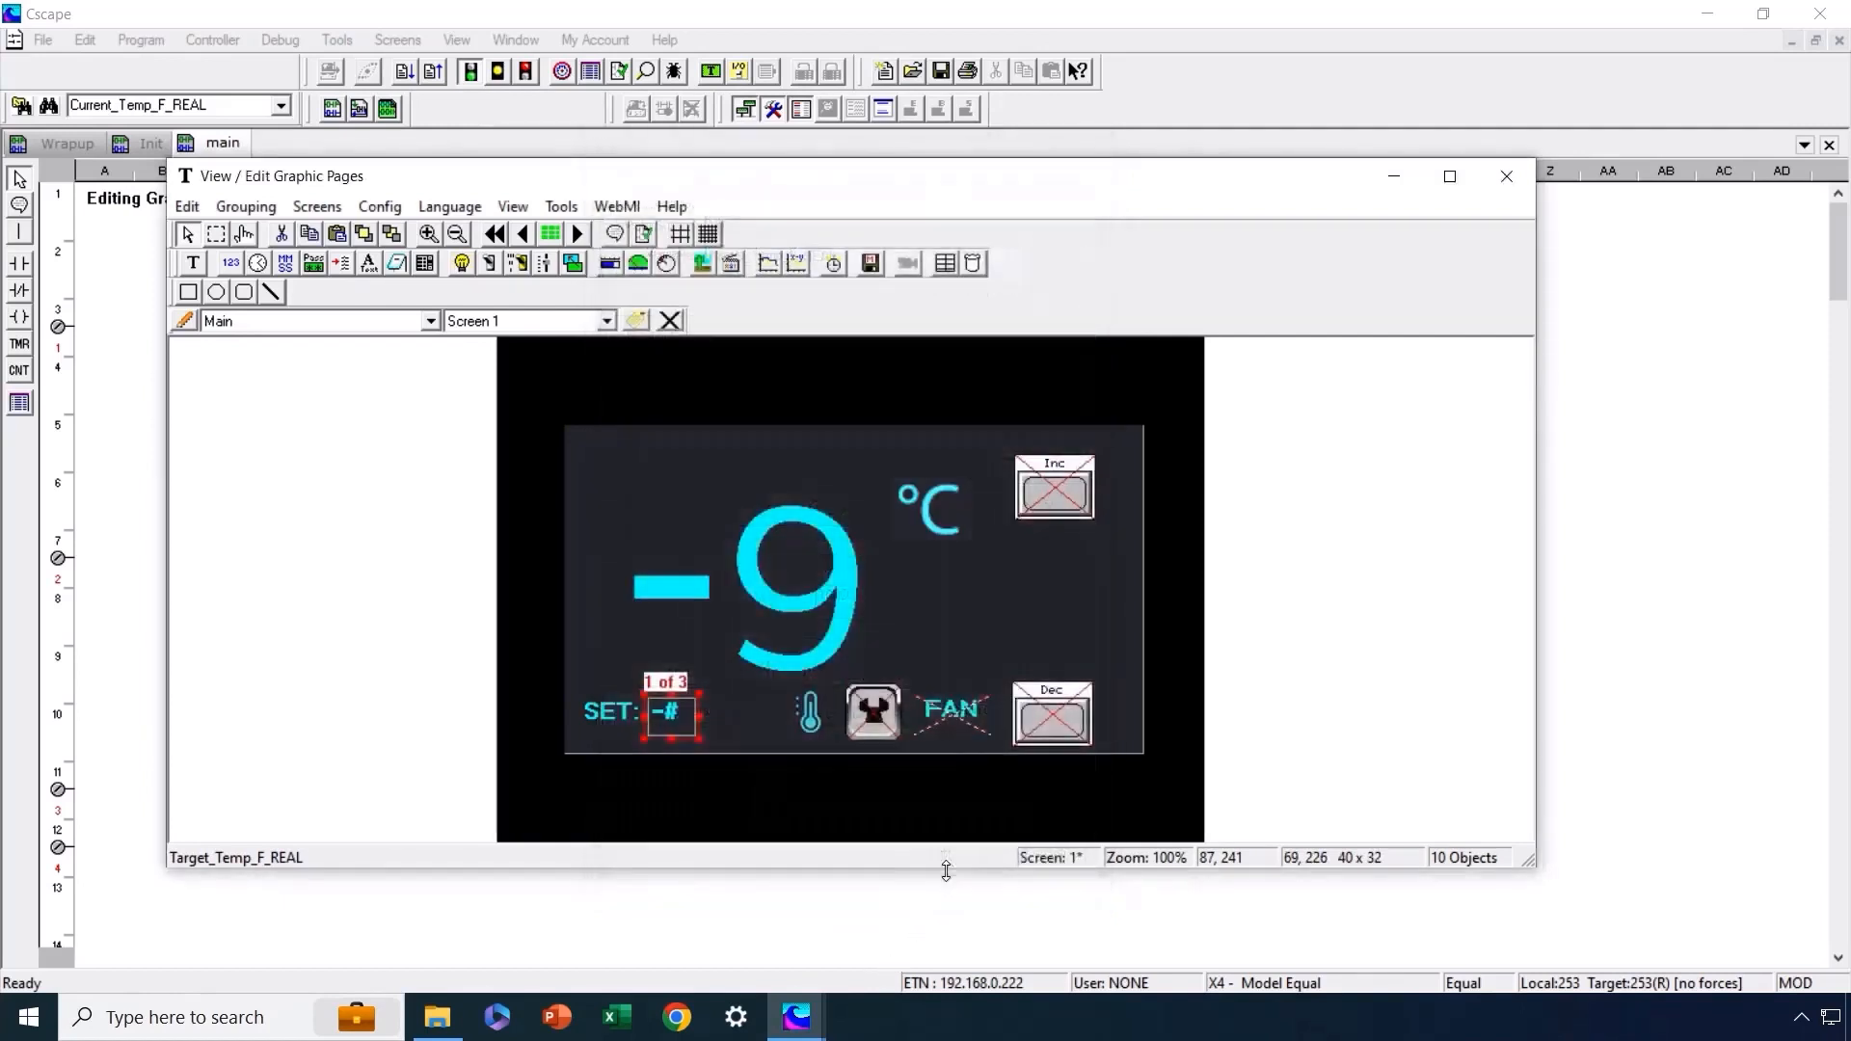
{"action": "left_click", "coordinate": [605, 715]}
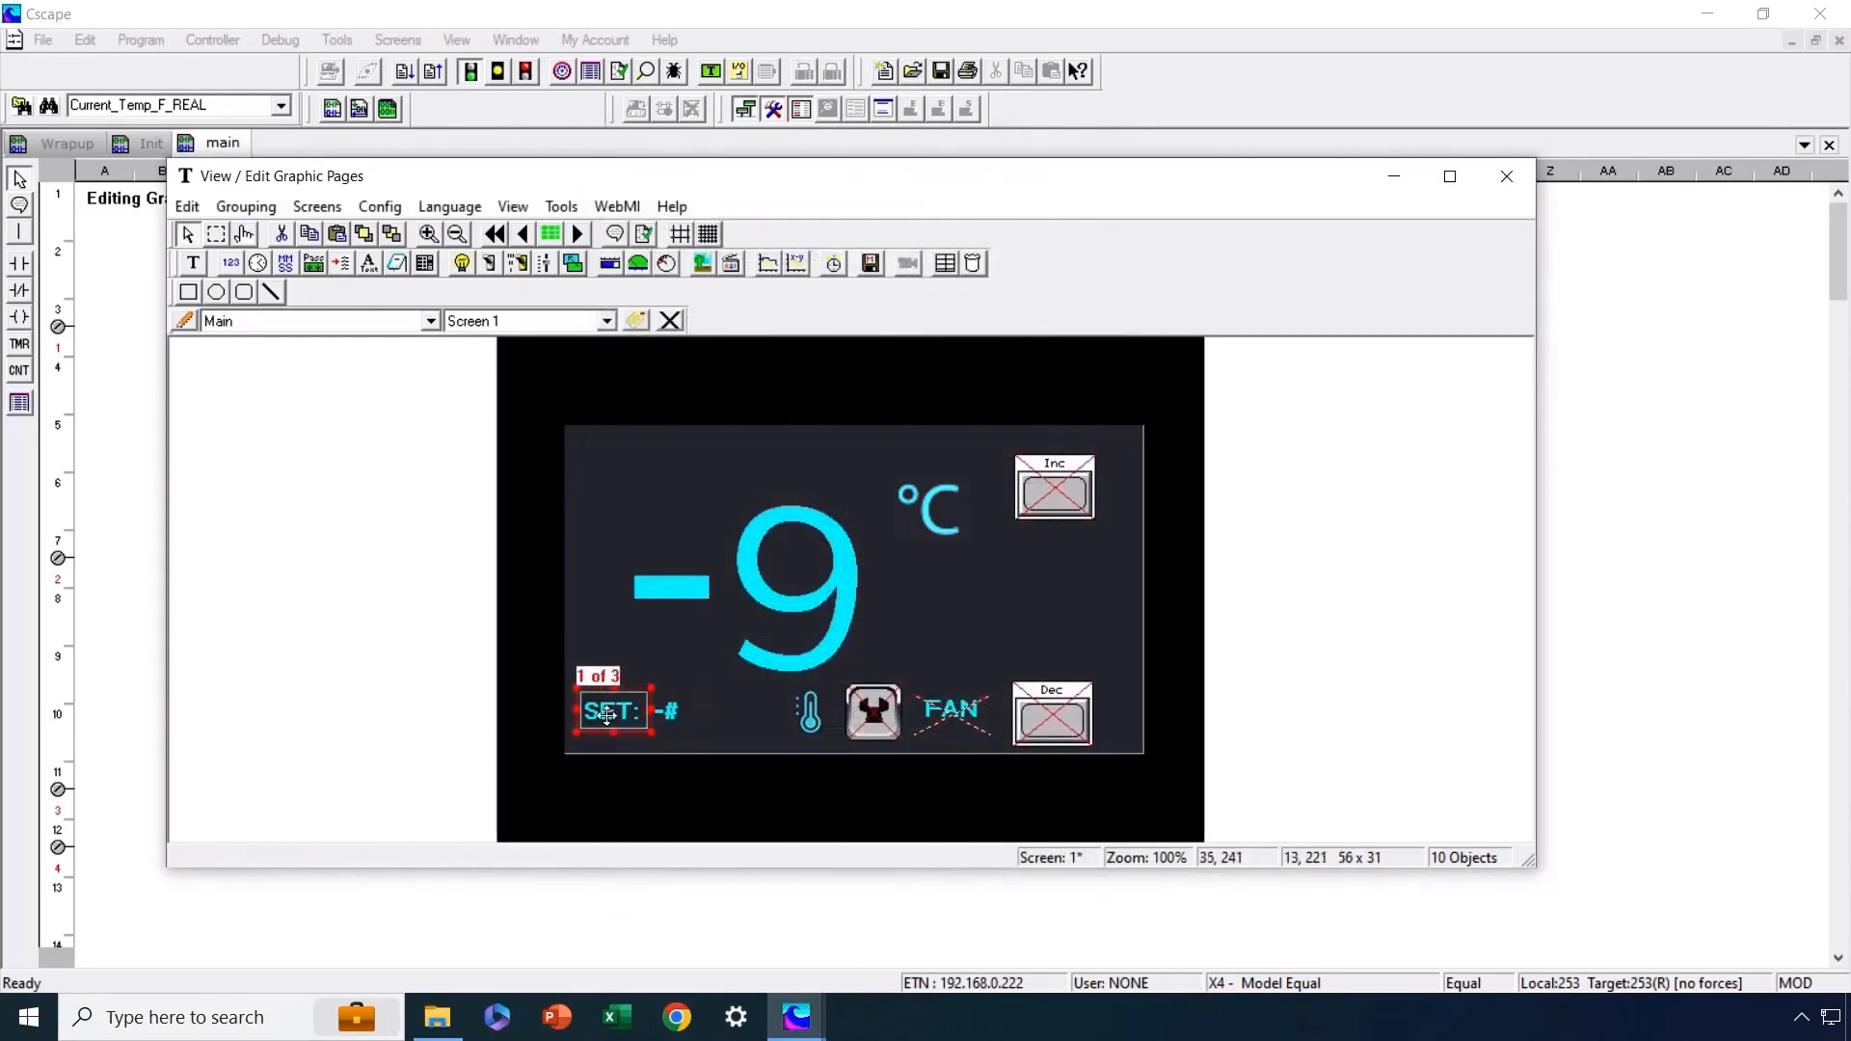
{"action": "double_click", "coordinate": [796, 608]}
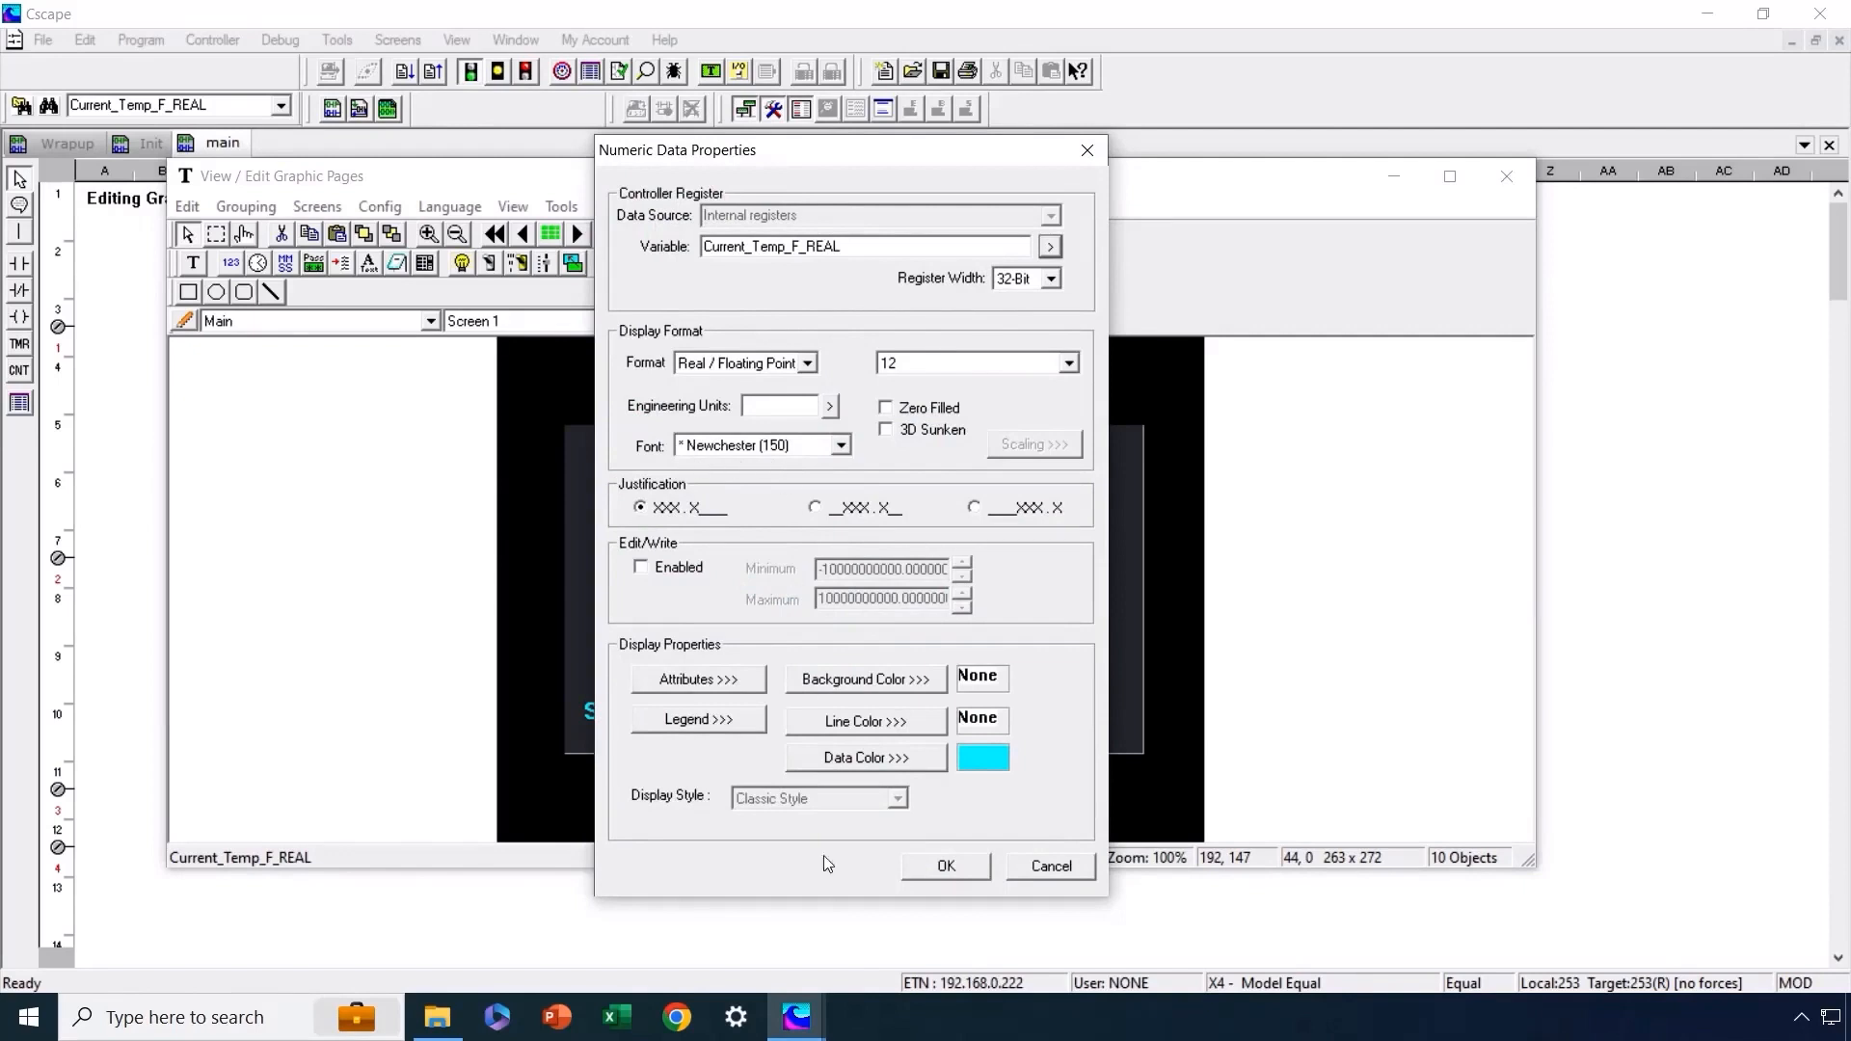
{"action": "left_click", "coordinate": [947, 867]}
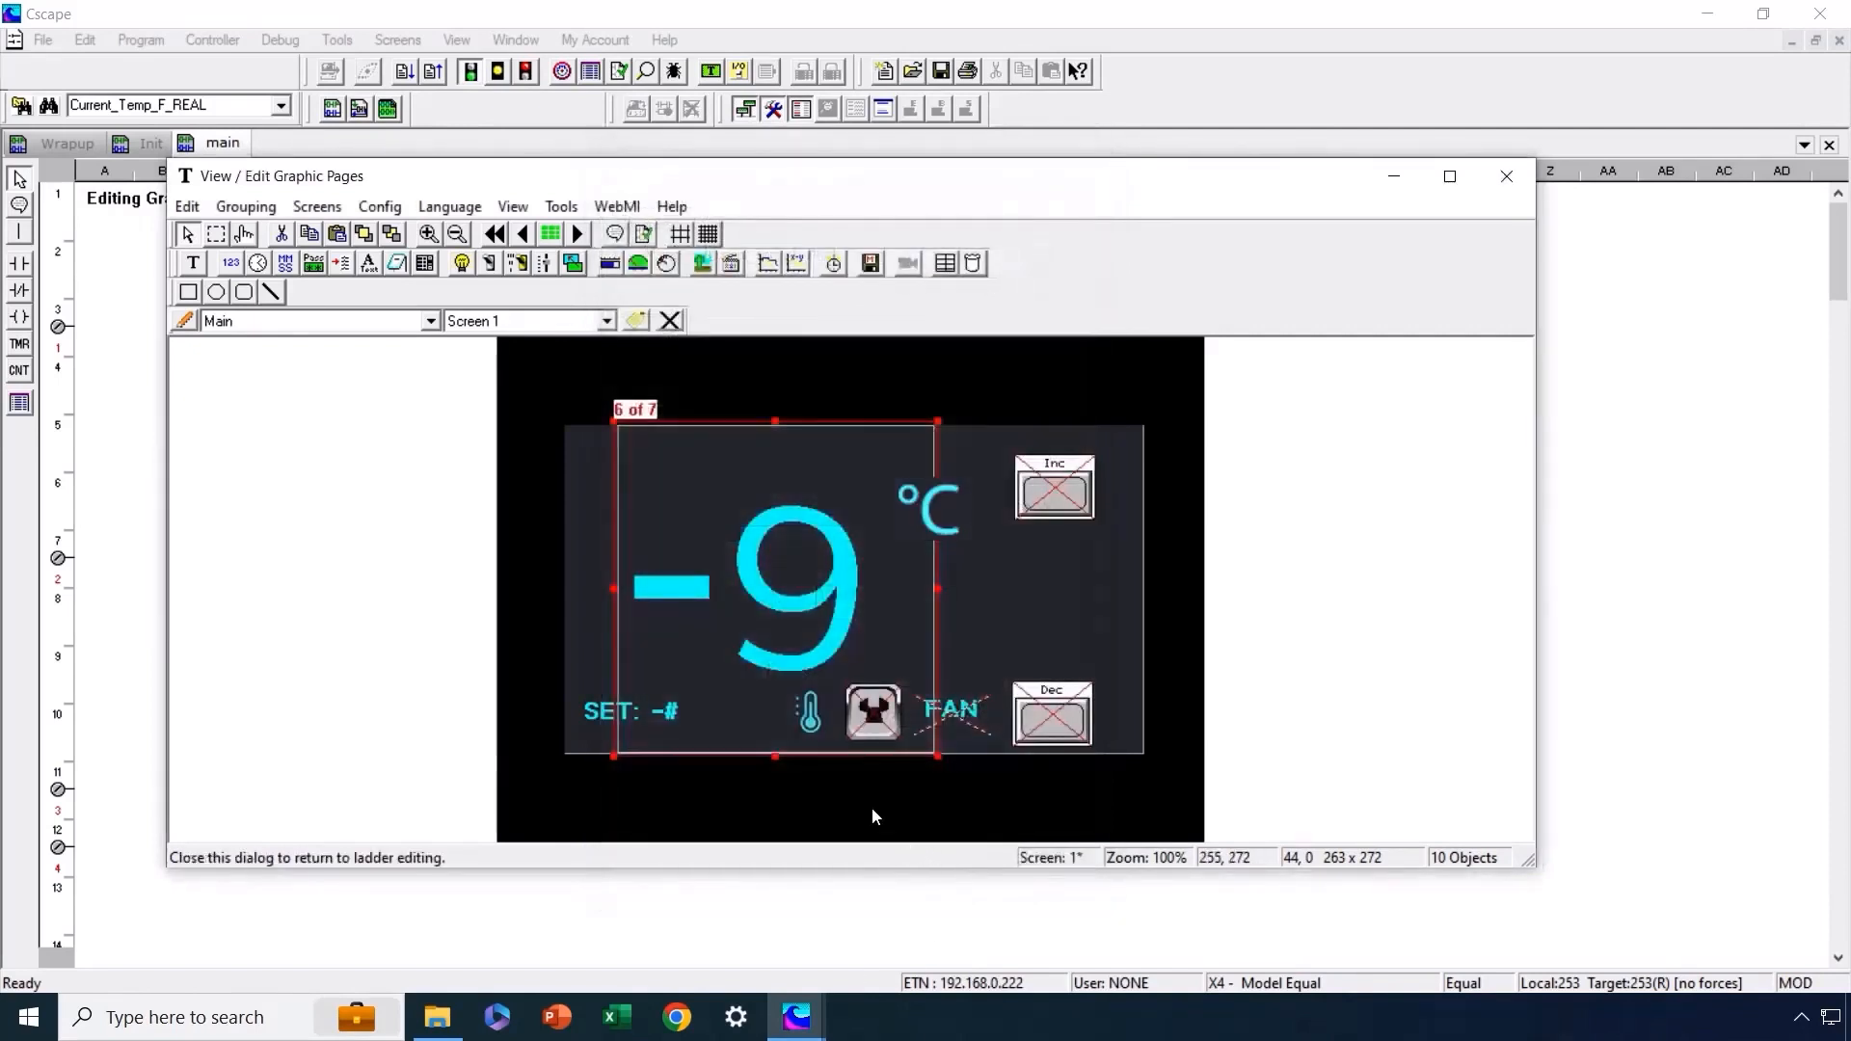
Uncover the gear icon beneath the screen jump button by moving the button aside, and put the button back over it
{"action": "left_click", "coordinate": [872, 712]}
{"action": "left_click_drag", "start_coordinate": [872, 712], "coordinate": [935, 639]}
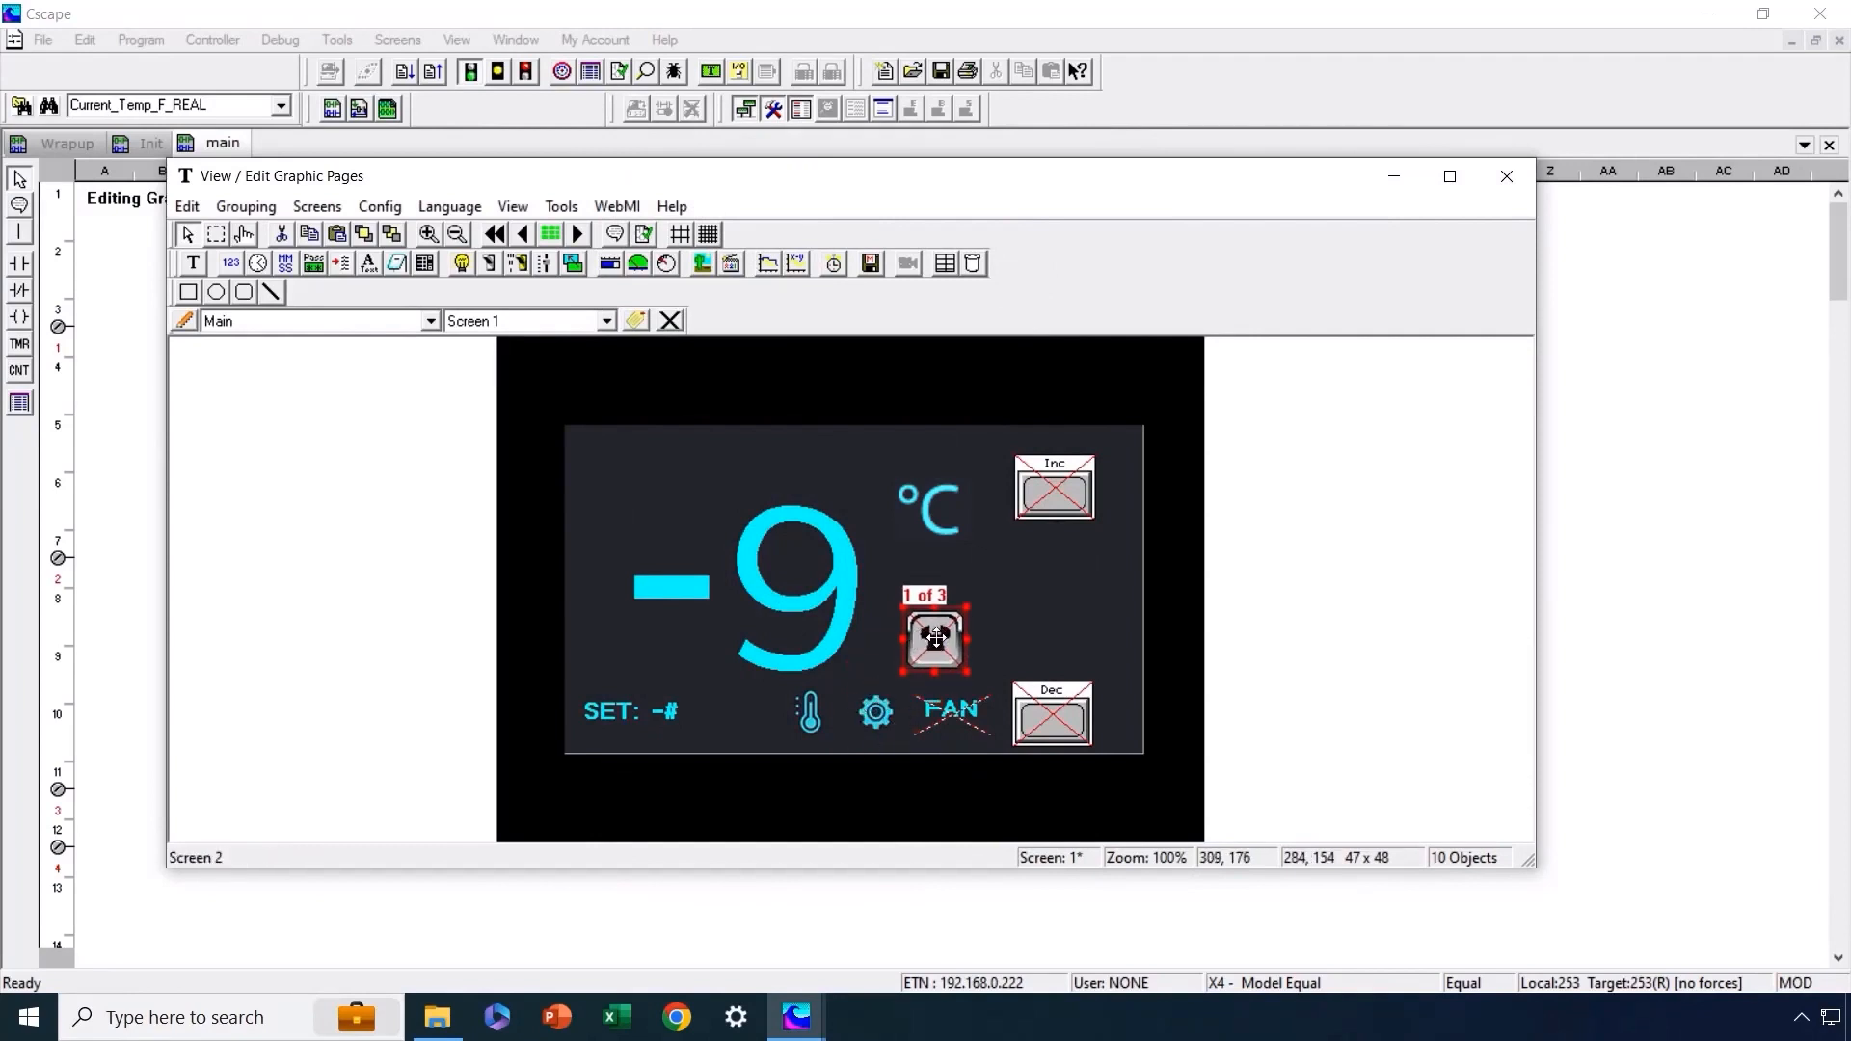
{"action": "left_click_drag", "start_coordinate": [932, 641], "coordinate": [872, 714]}
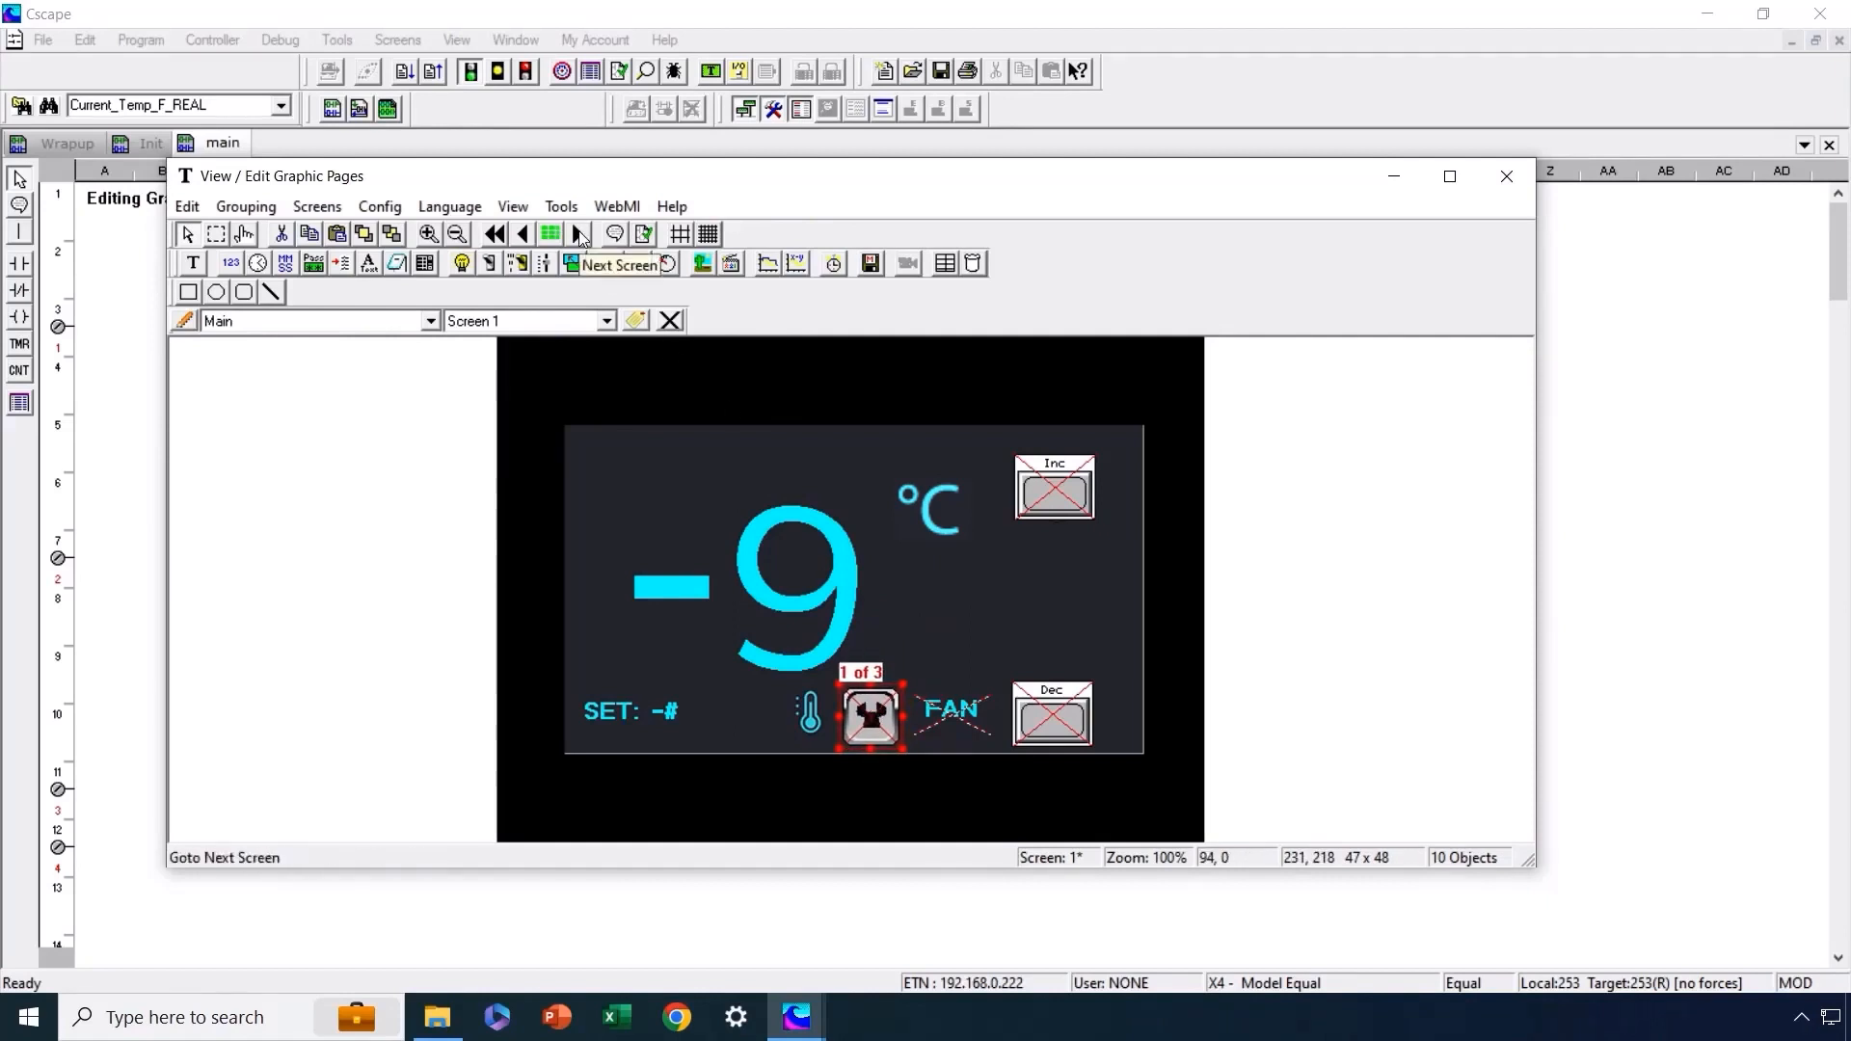
Open Screen 2 and check the selector switches under the MODE and FAN headings
{"action": "left_click", "coordinate": [557, 235]}
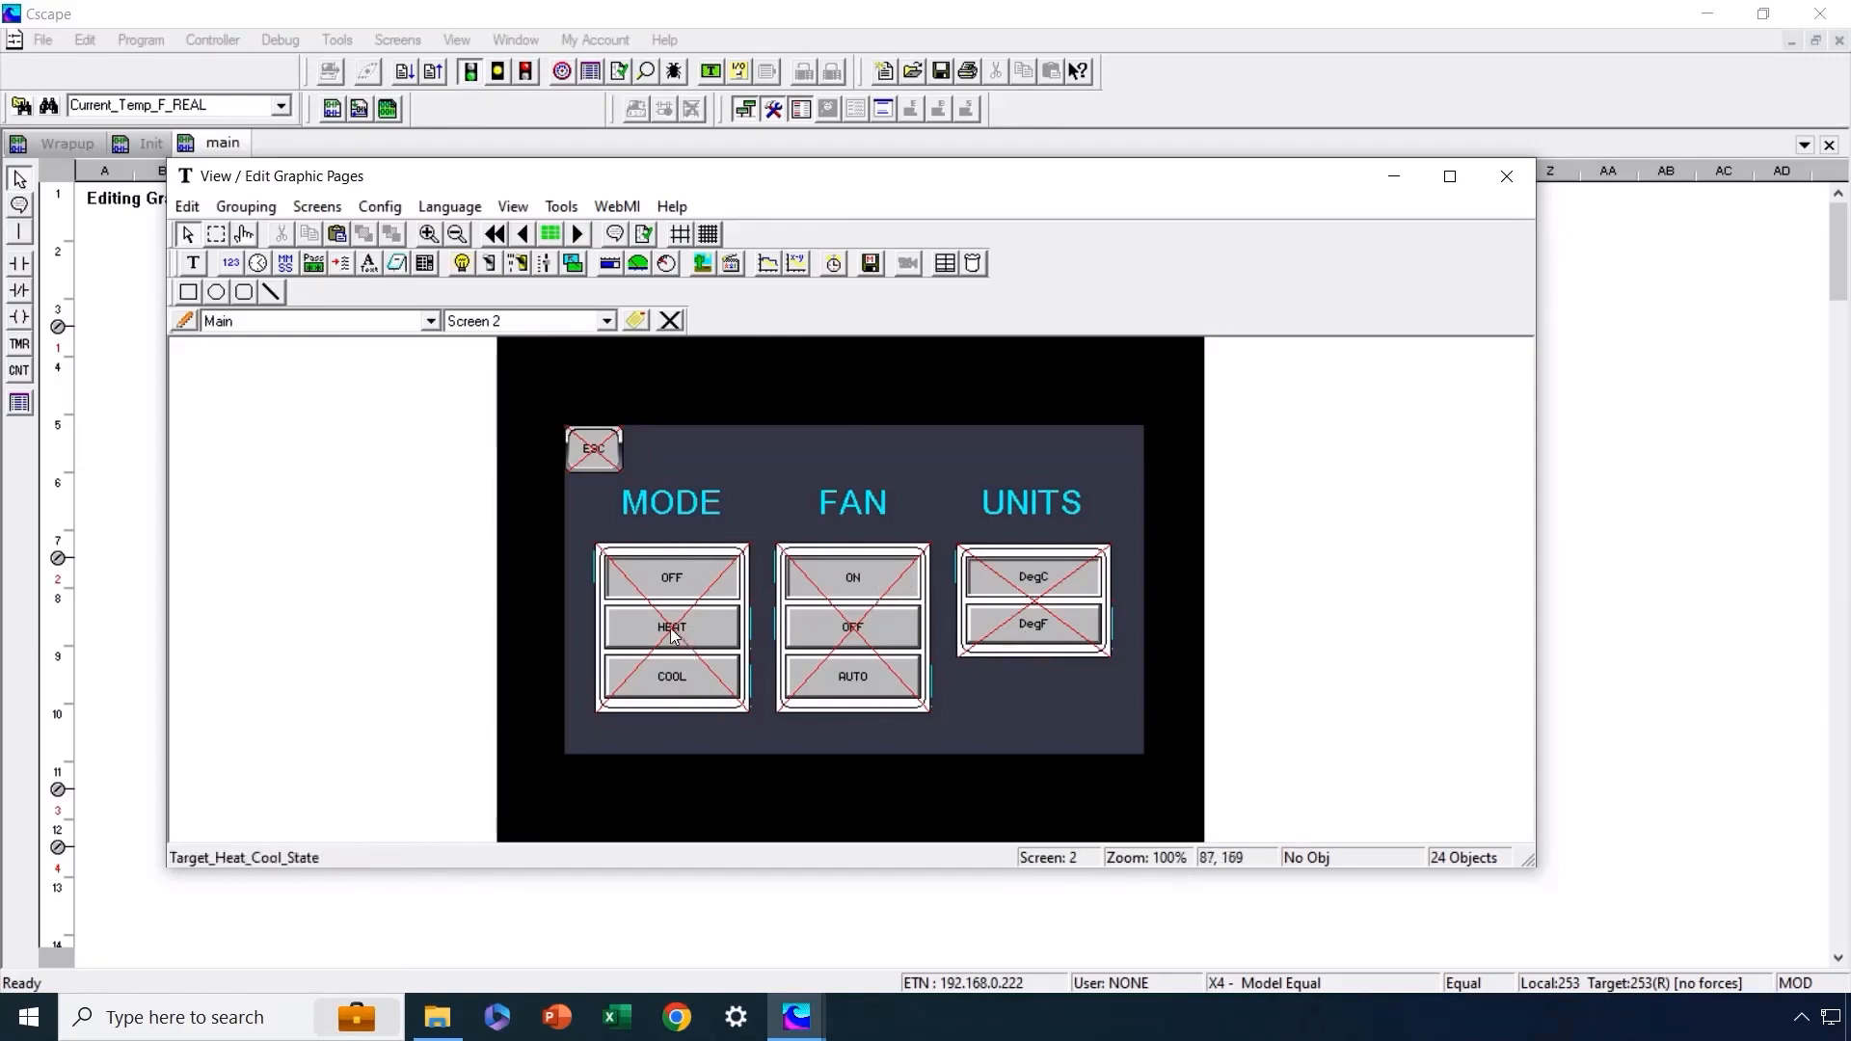
{"action": "mouse_move", "coordinate": [674, 633]}
{"action": "left_mouse_down"}
{"action": "mouse_move", "coordinate": [892, 633]}
{"action": "mouse_move", "coordinate": [670, 627]}
{"action": "left_mouse_up"}
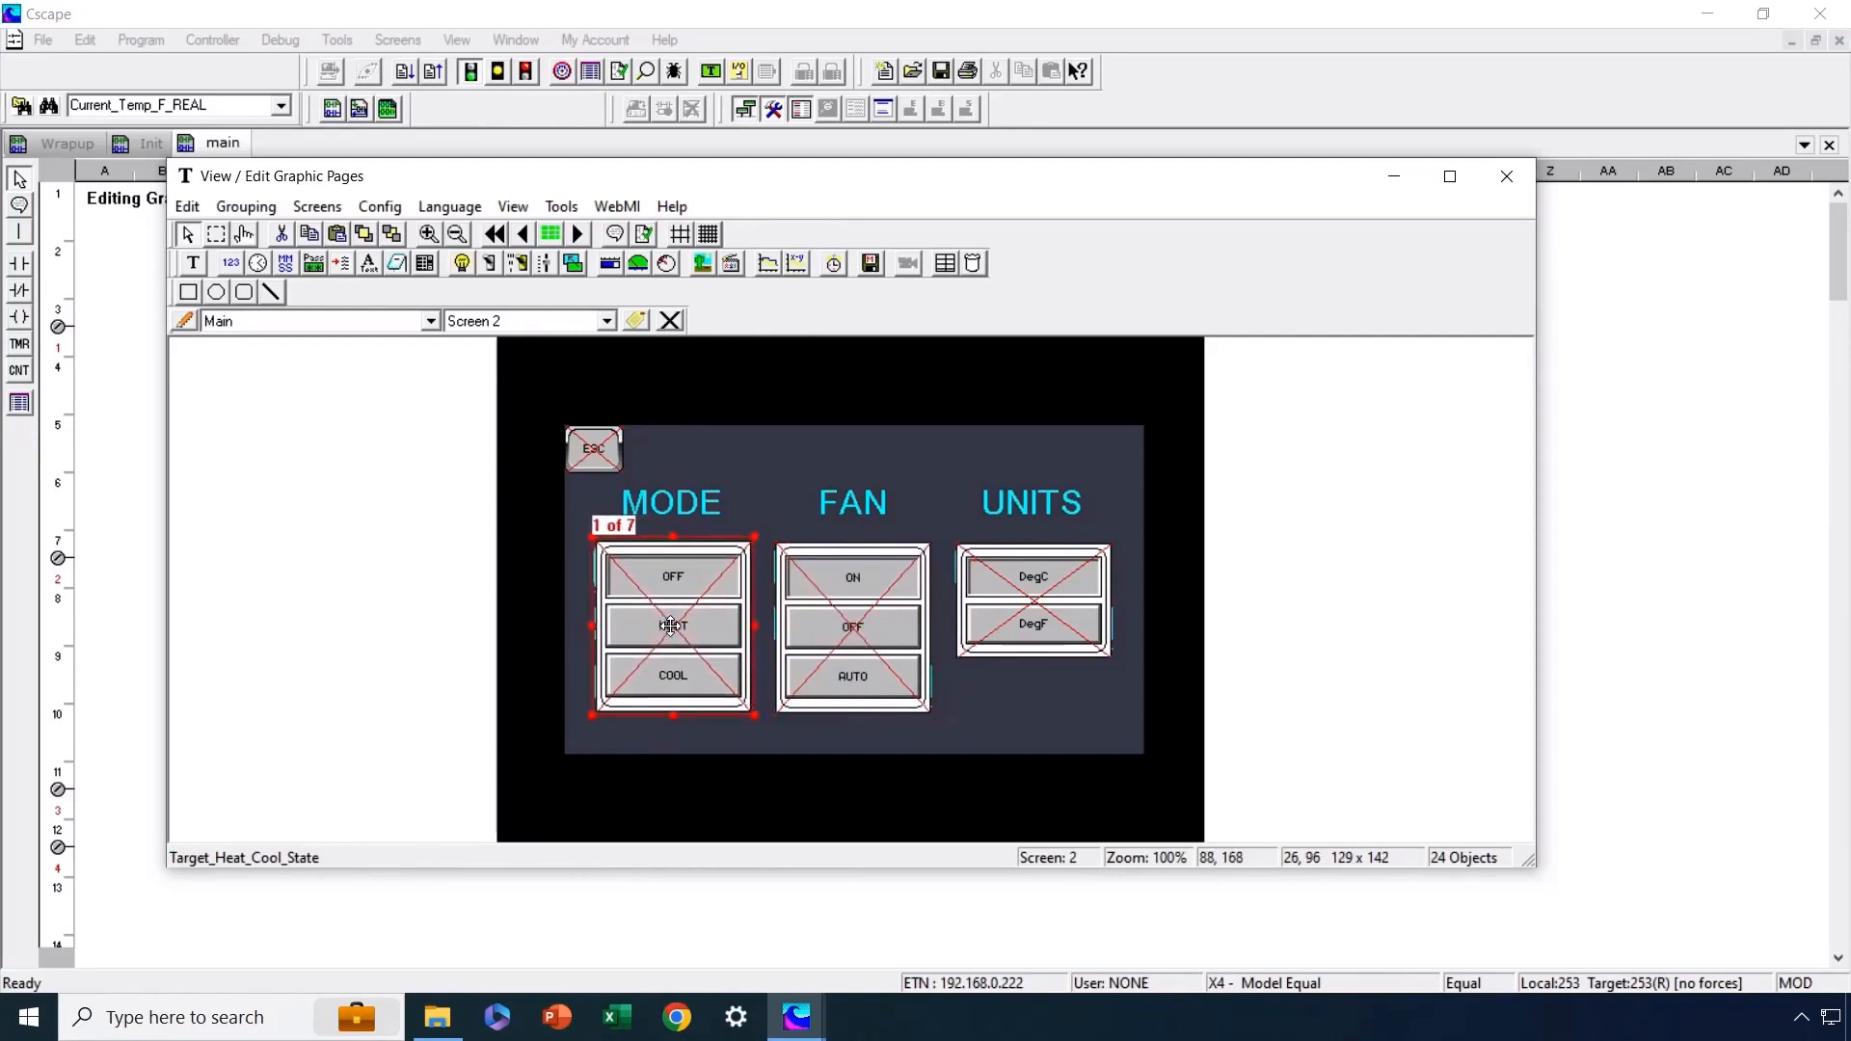
{"action": "mouse_move", "coordinate": [853, 624]}
{"action": "left_mouse_down"}
{"action": "mouse_move", "coordinate": [1060, 654]}
{"action": "mouse_move", "coordinate": [820, 626]}
{"action": "mouse_move", "coordinate": [854, 615]}
{"action": "left_mouse_up"}
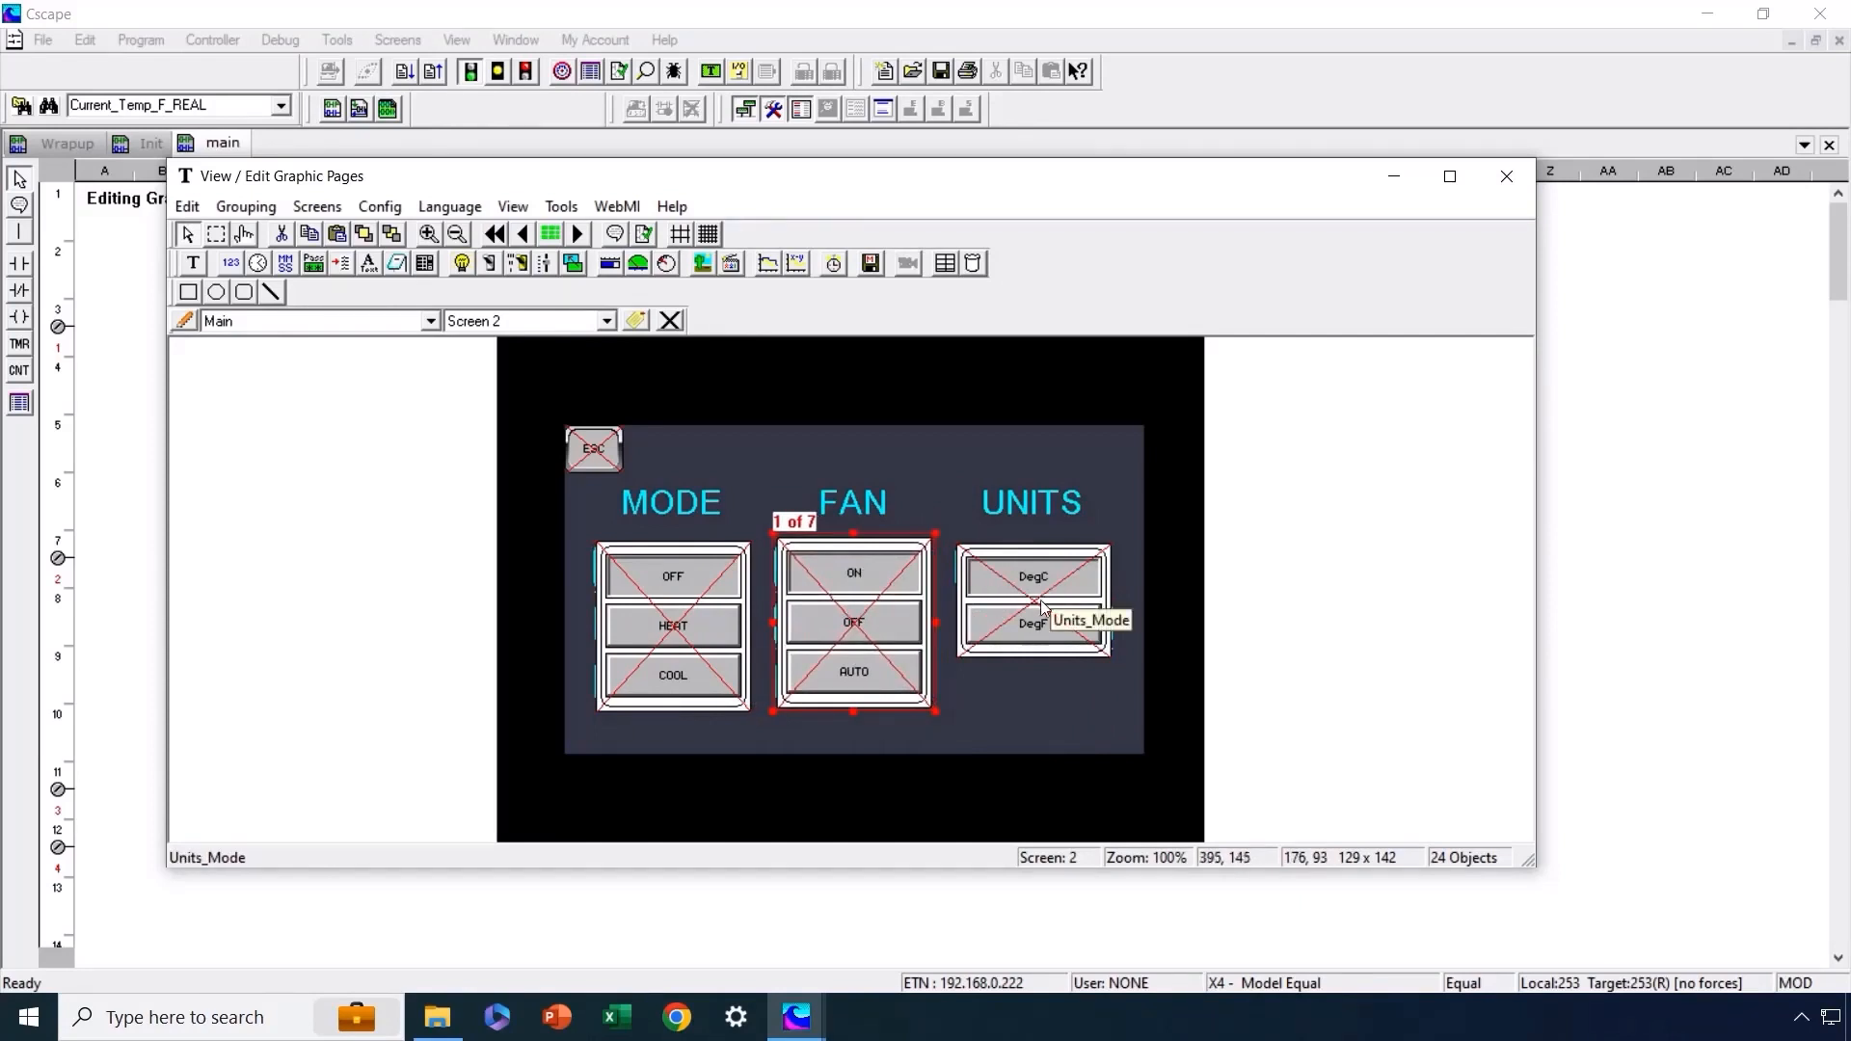
Check the display attributes of the DEG C outline beneath the Units selector, moving the selector aside and back under the UNITS heading
{"action": "left_click_drag", "start_coordinate": [1049, 598], "coordinate": [822, 602]}
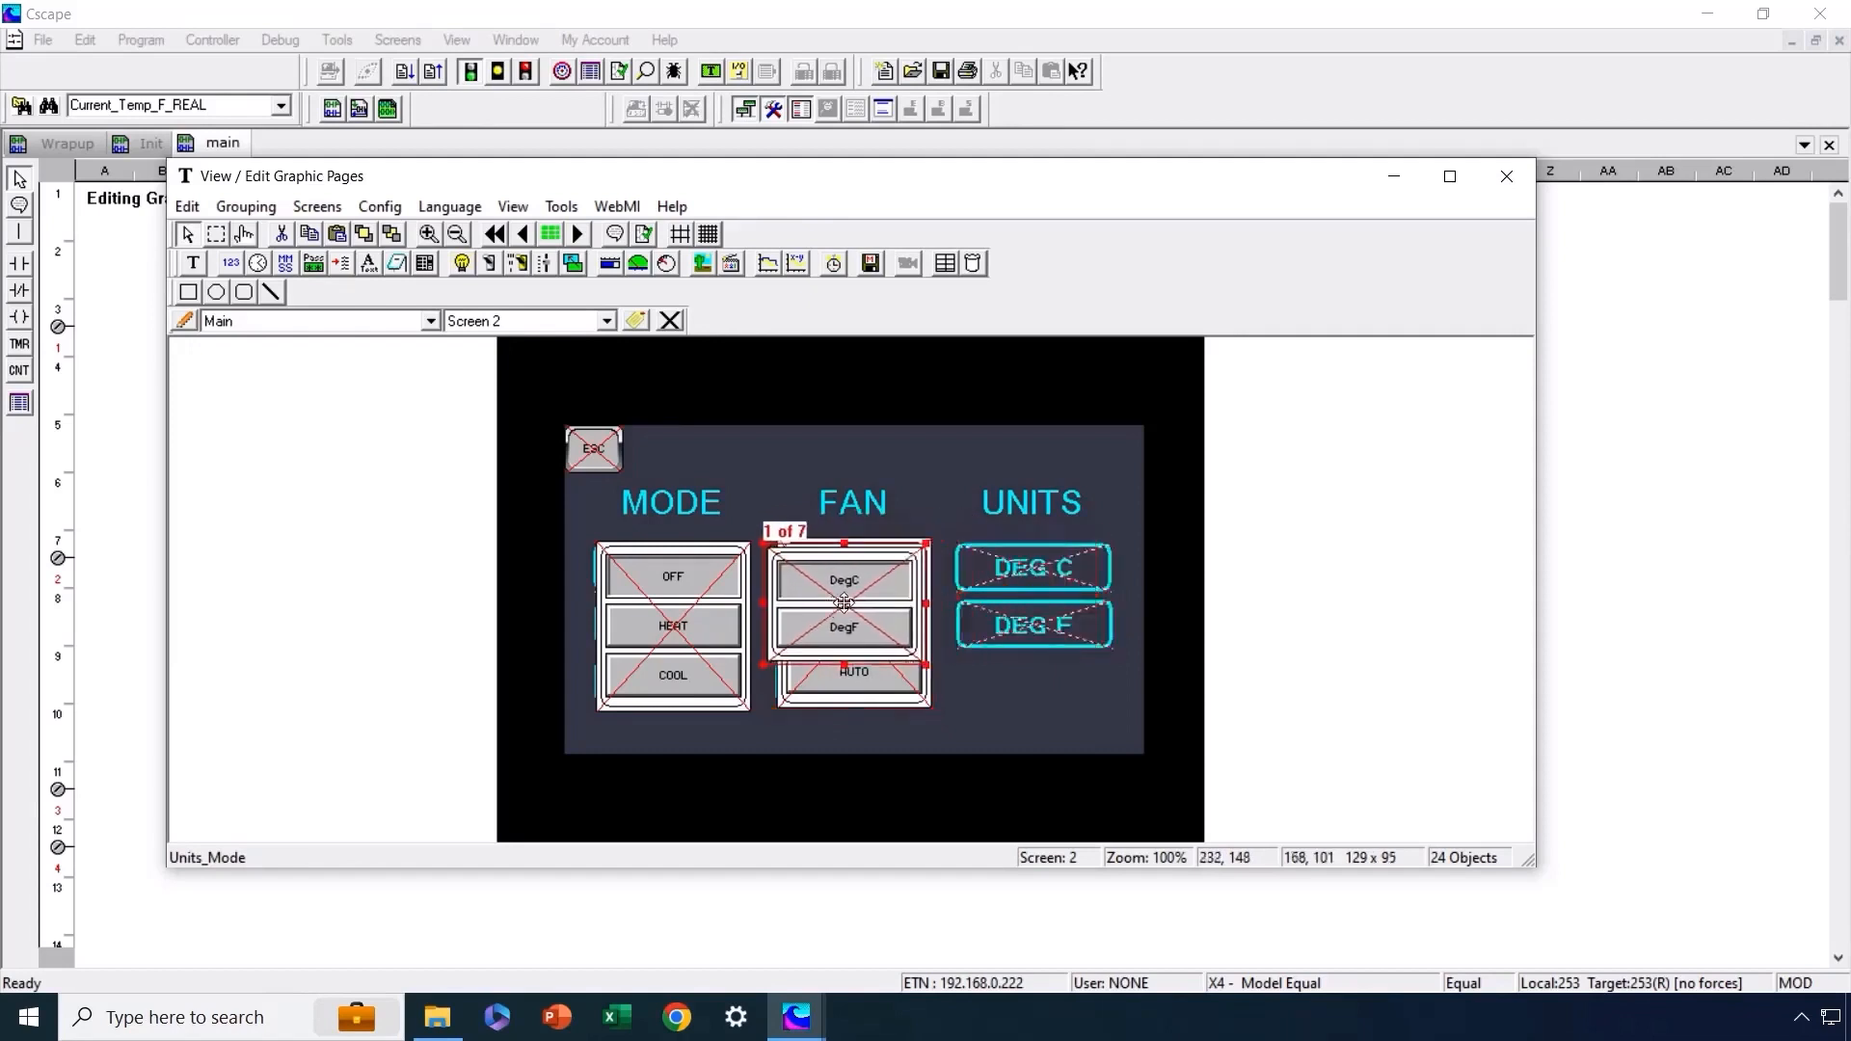
{"action": "left_click", "coordinate": [968, 543]}
{"action": "double_click", "coordinate": [959, 571]}
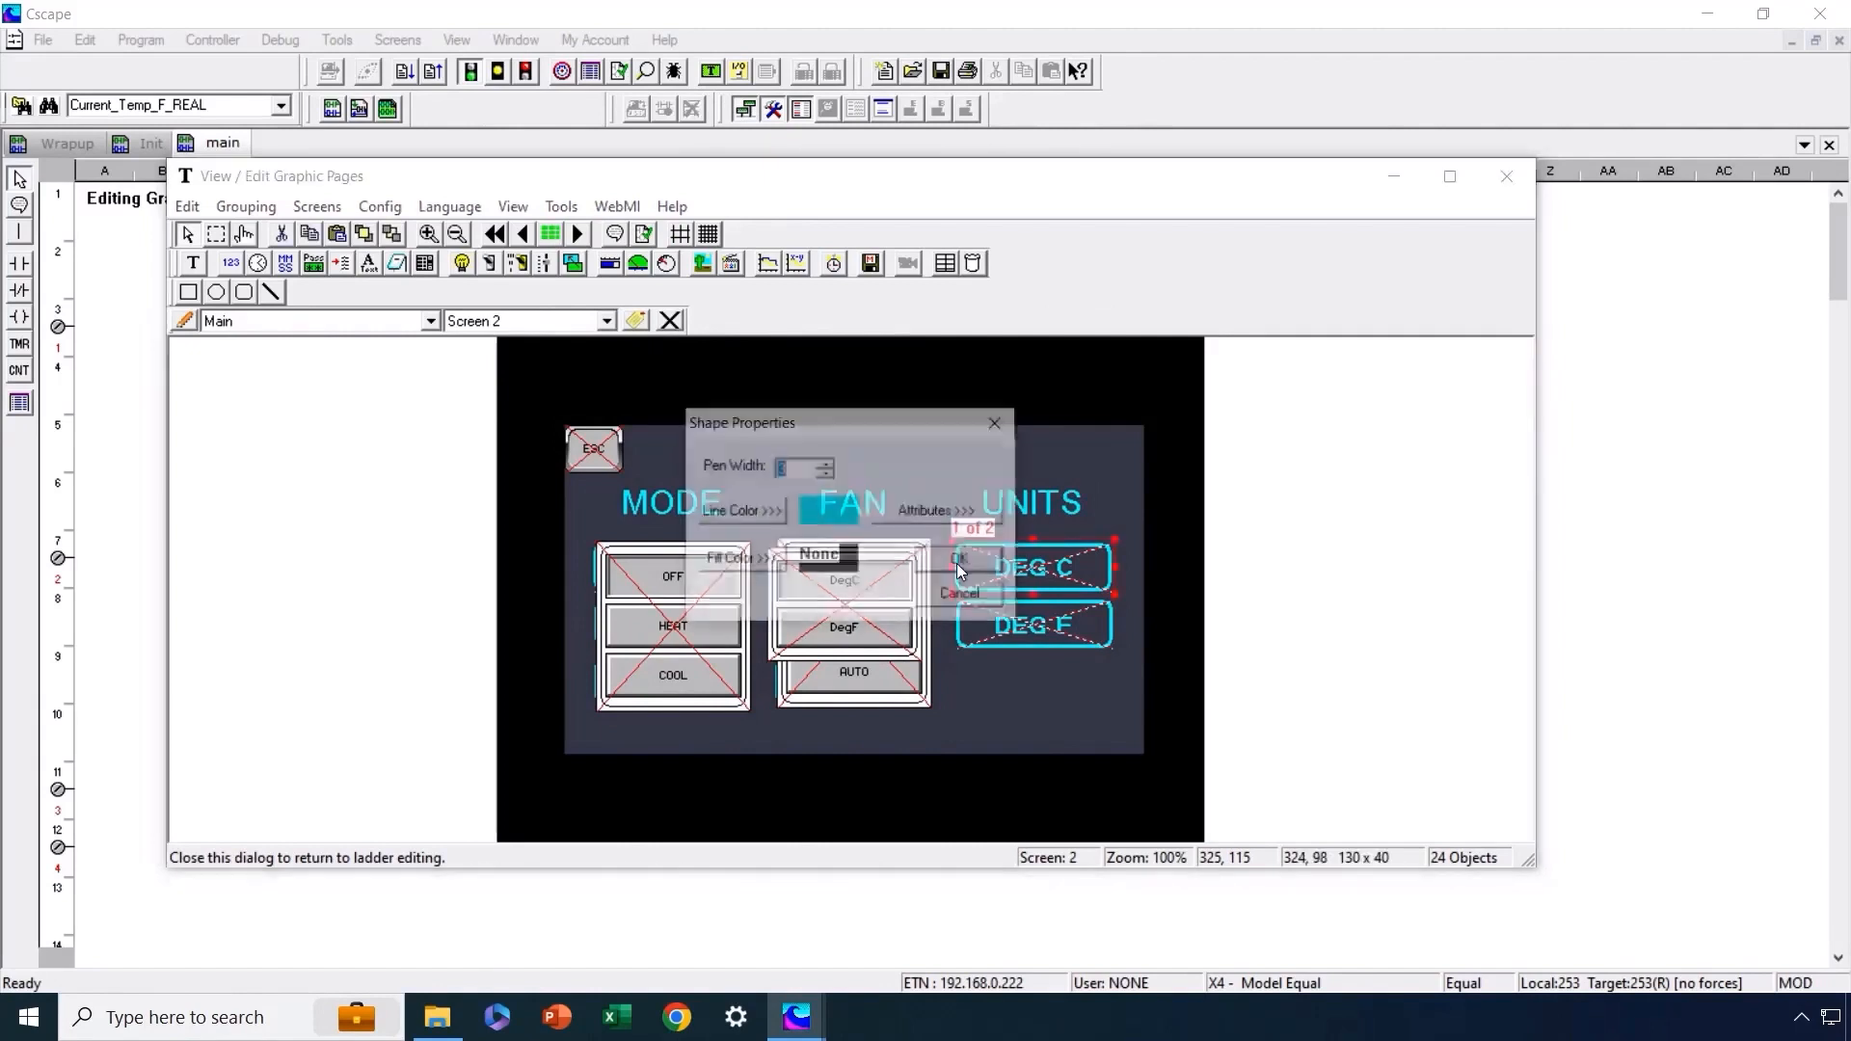
{"action": "left_click", "coordinate": [921, 515]}
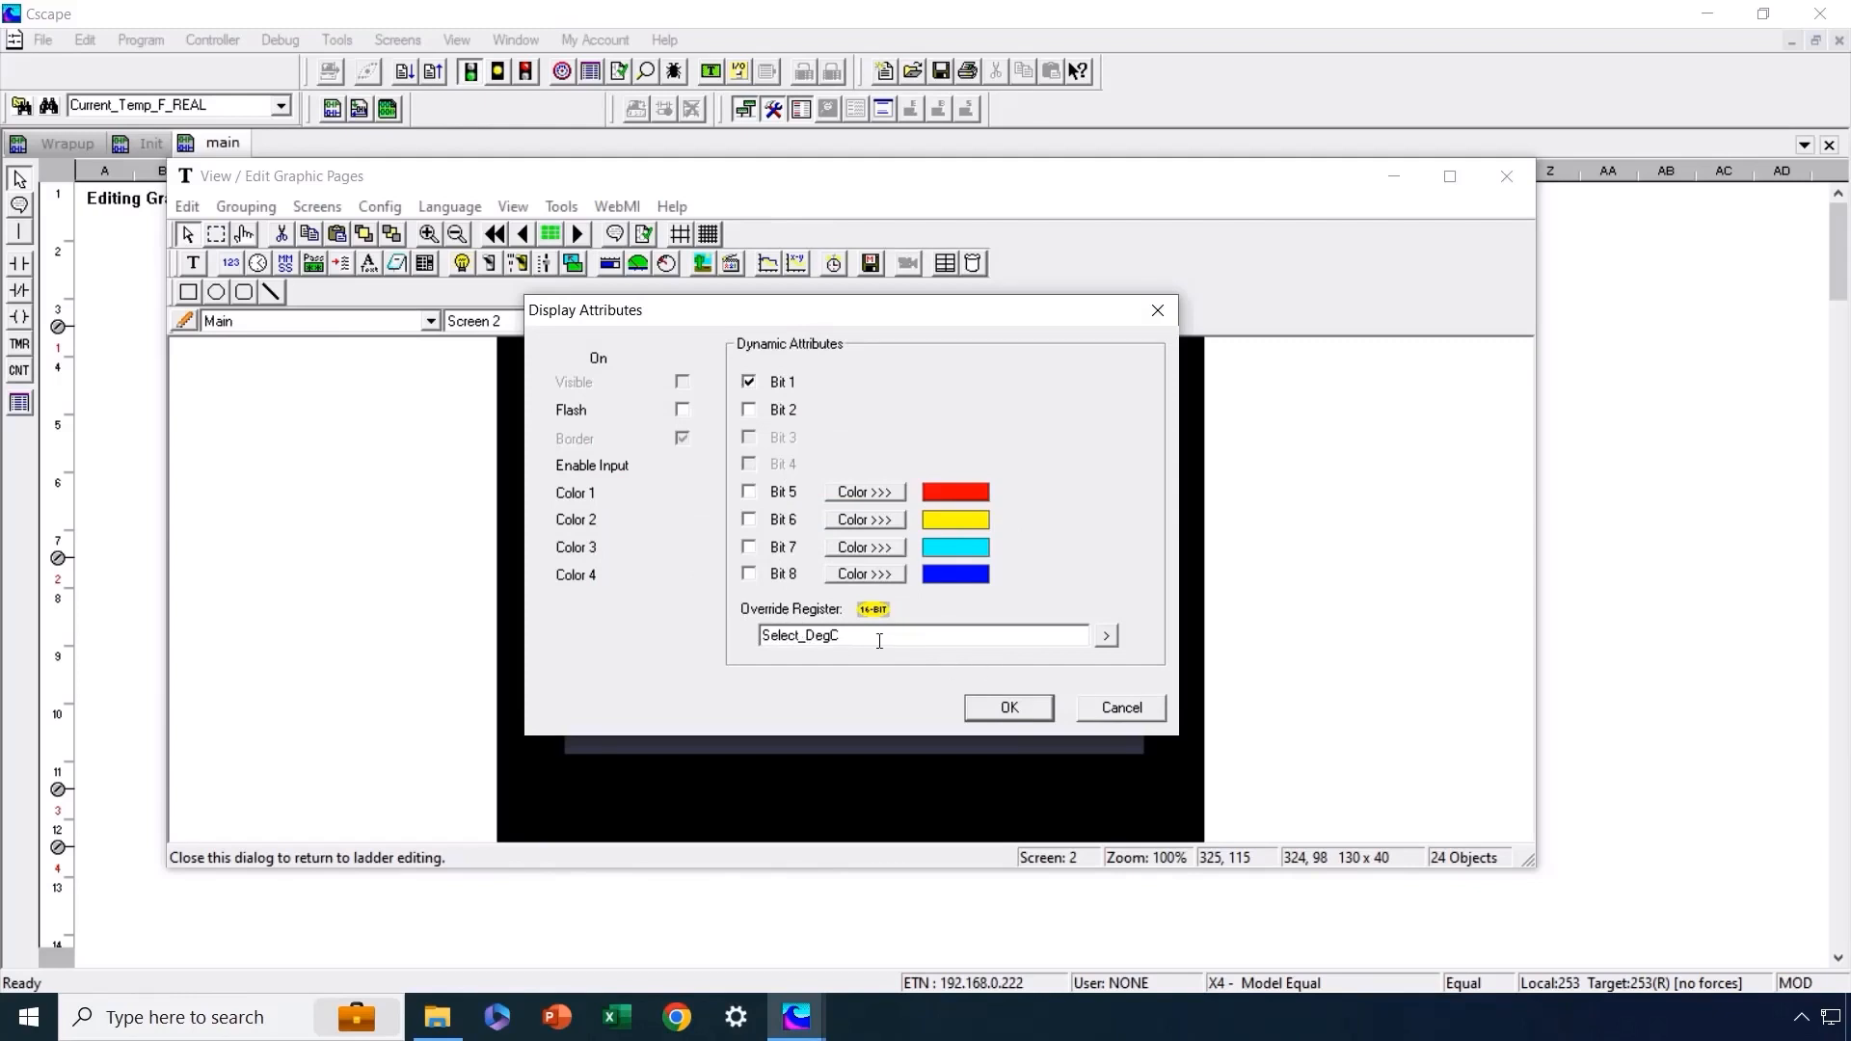
{"action": "left_click", "coordinate": [993, 708]}
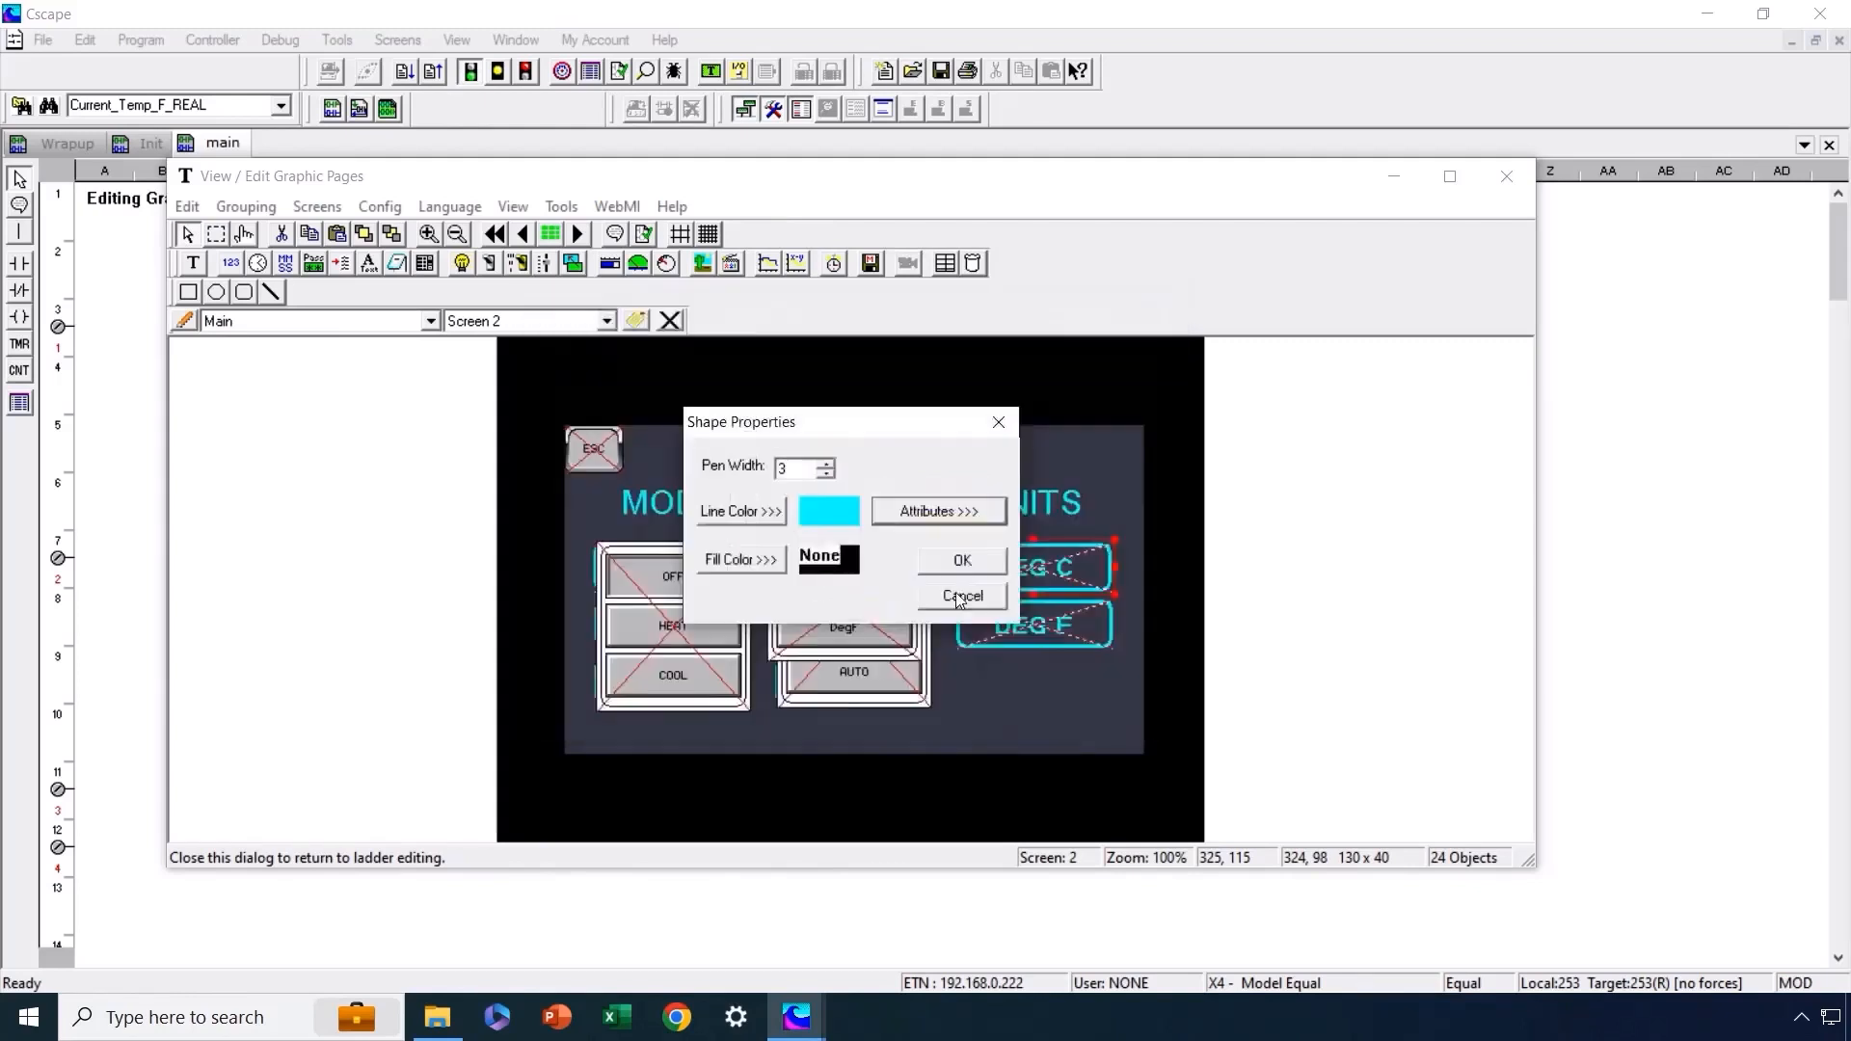
{"action": "left_click", "coordinate": [962, 561]}
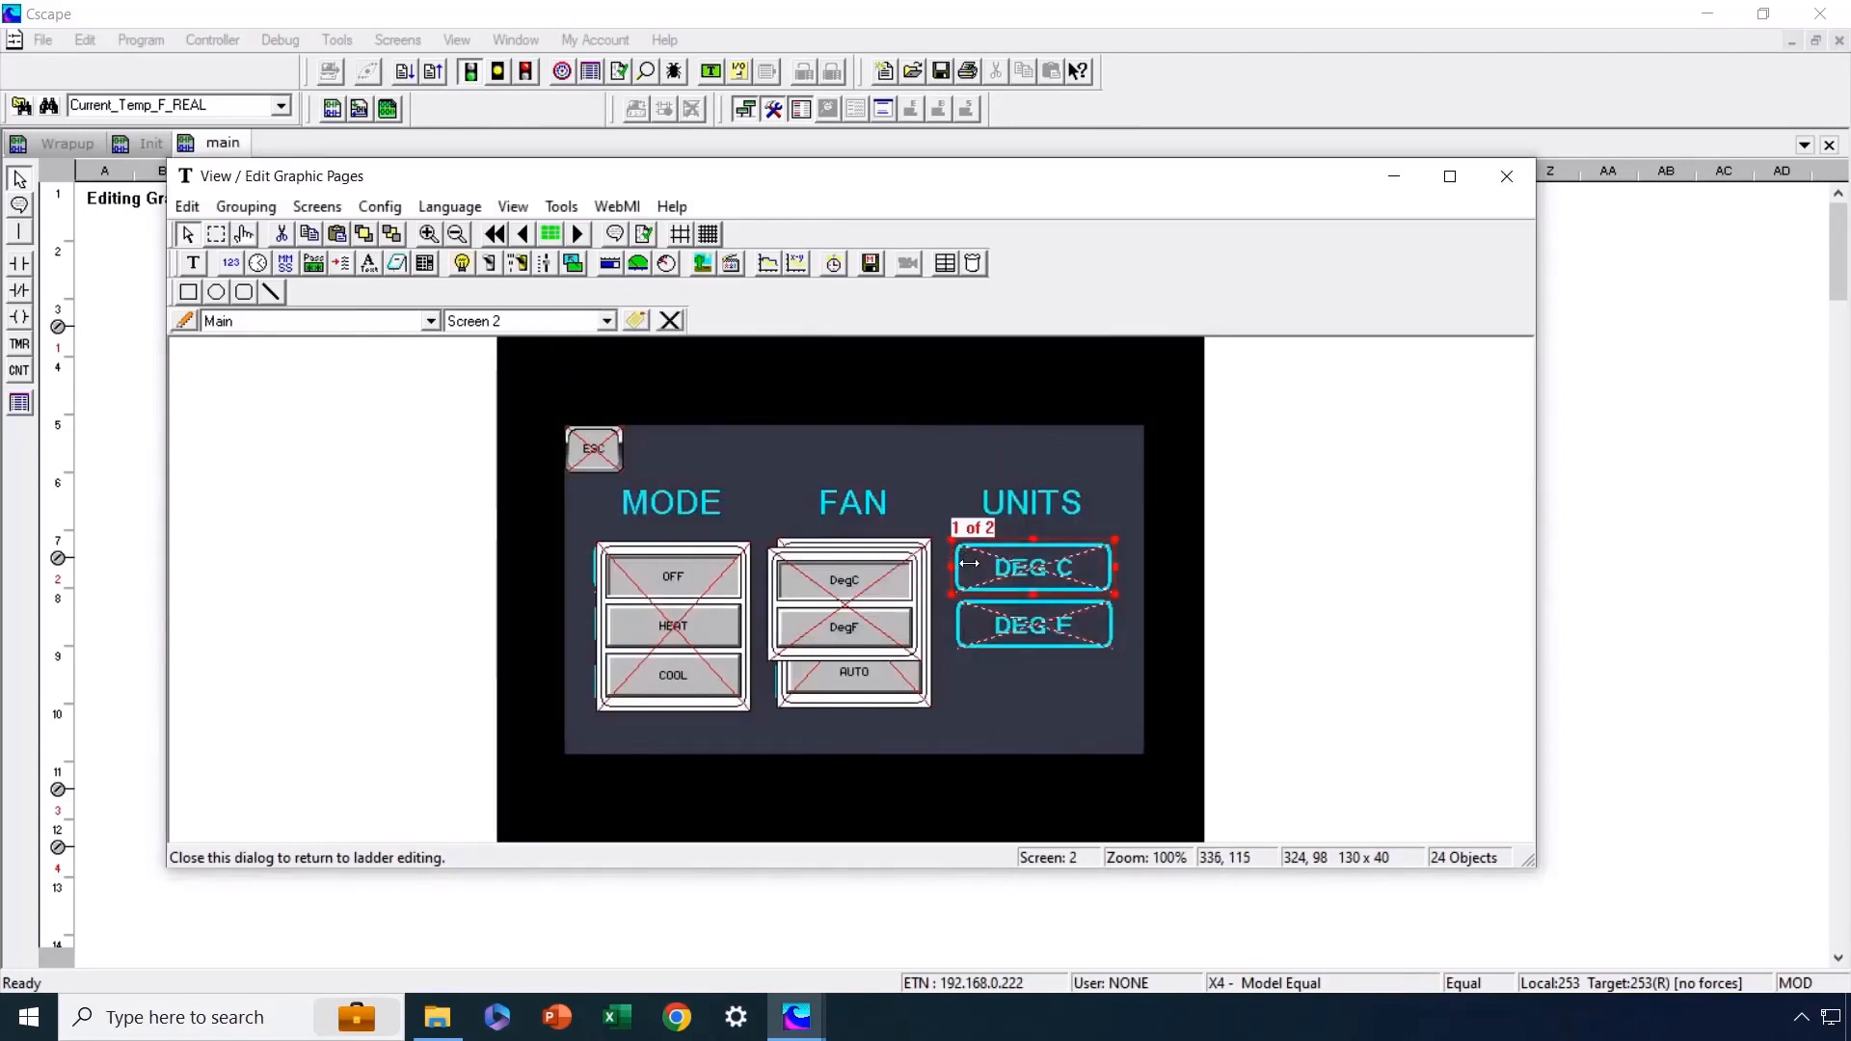
{"action": "left_click", "coordinate": [848, 614]}
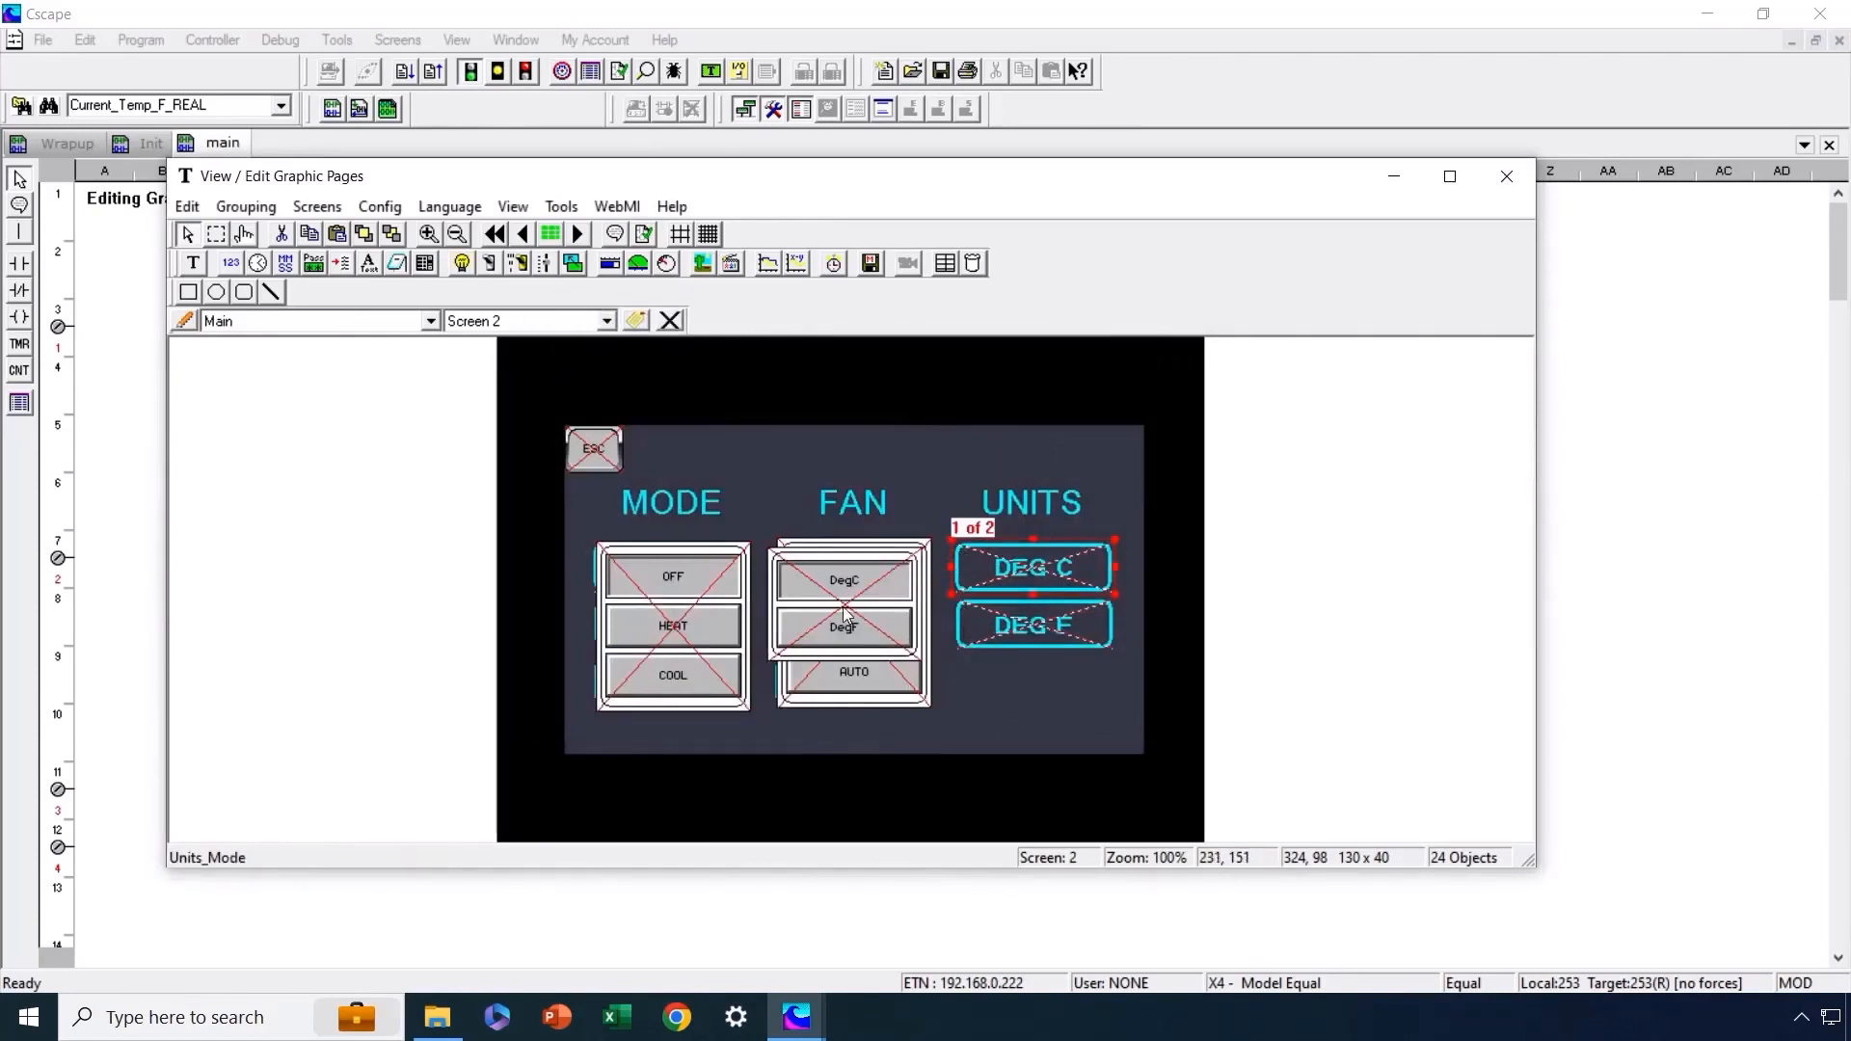
{"action": "left_click_drag", "start_coordinate": [849, 614], "coordinate": [1032, 597]}
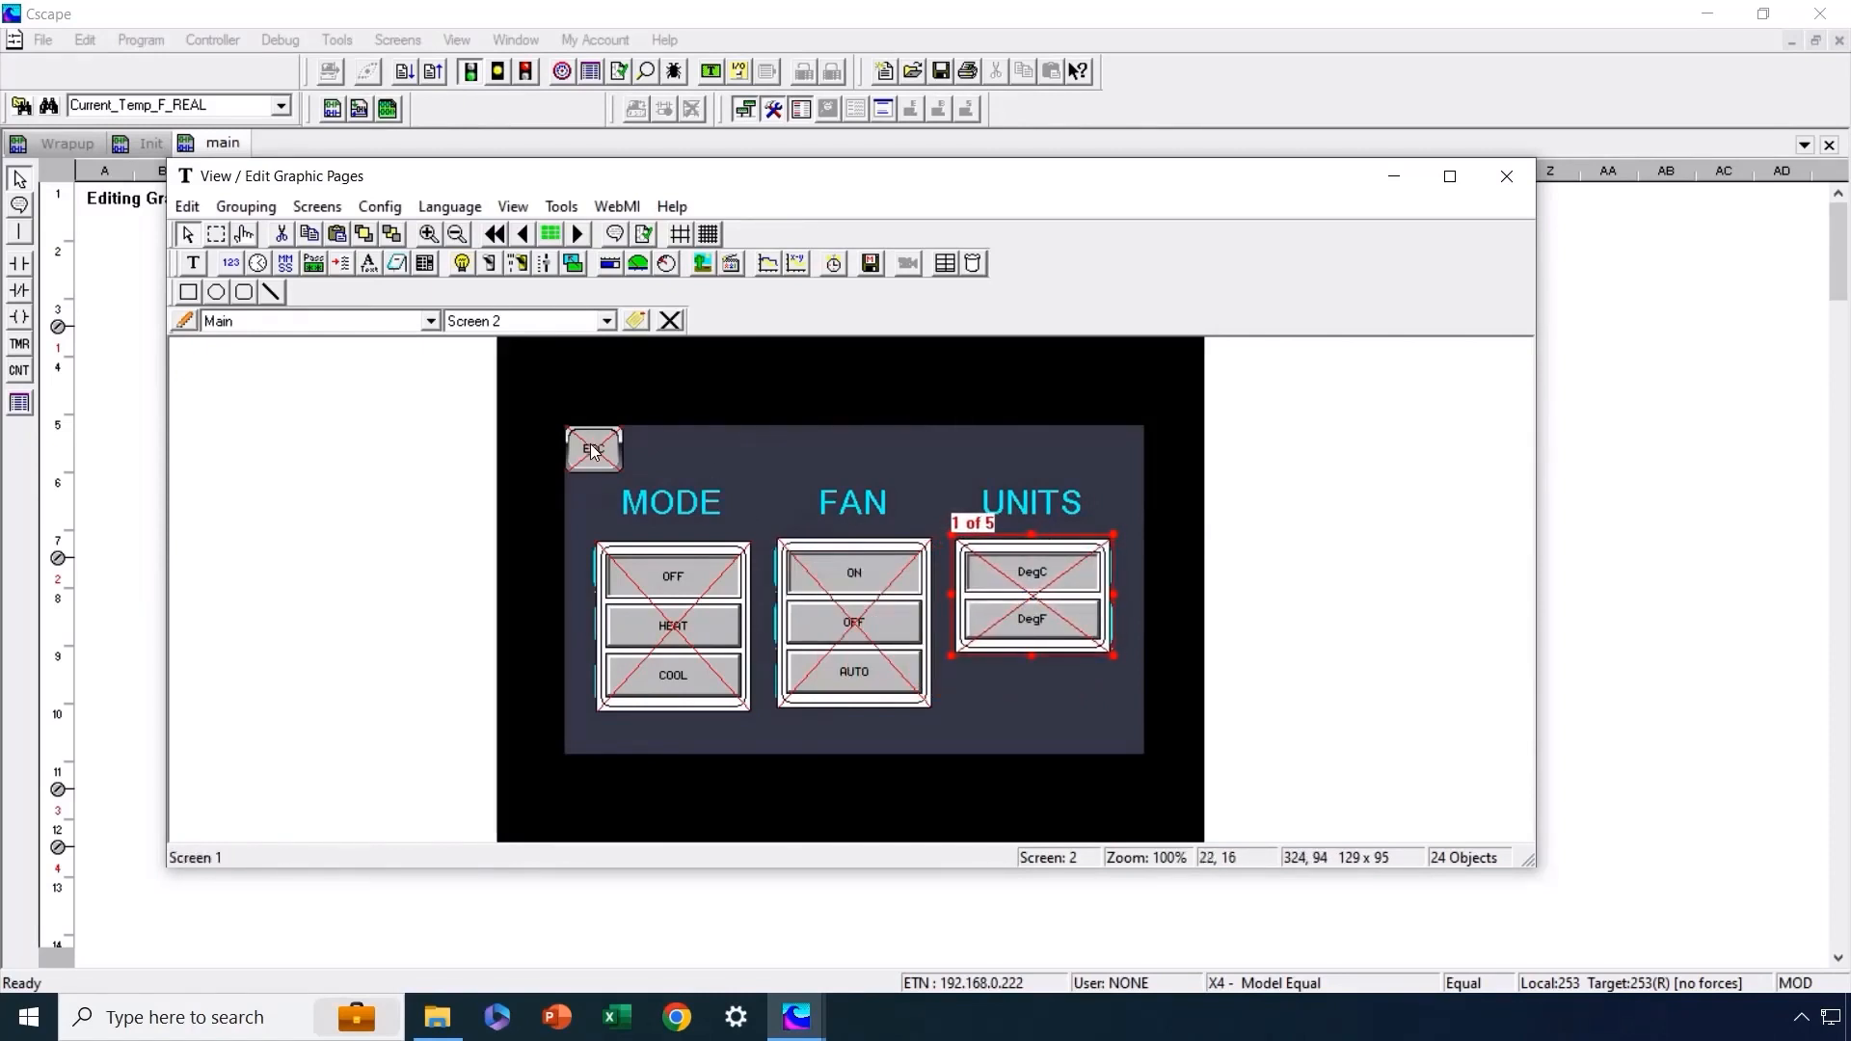
Uncover the X icon beneath the ESC button by moving the button aside, and return the button to its corner
{"action": "left_click_drag", "start_coordinate": [592, 449], "coordinate": [689, 449]}
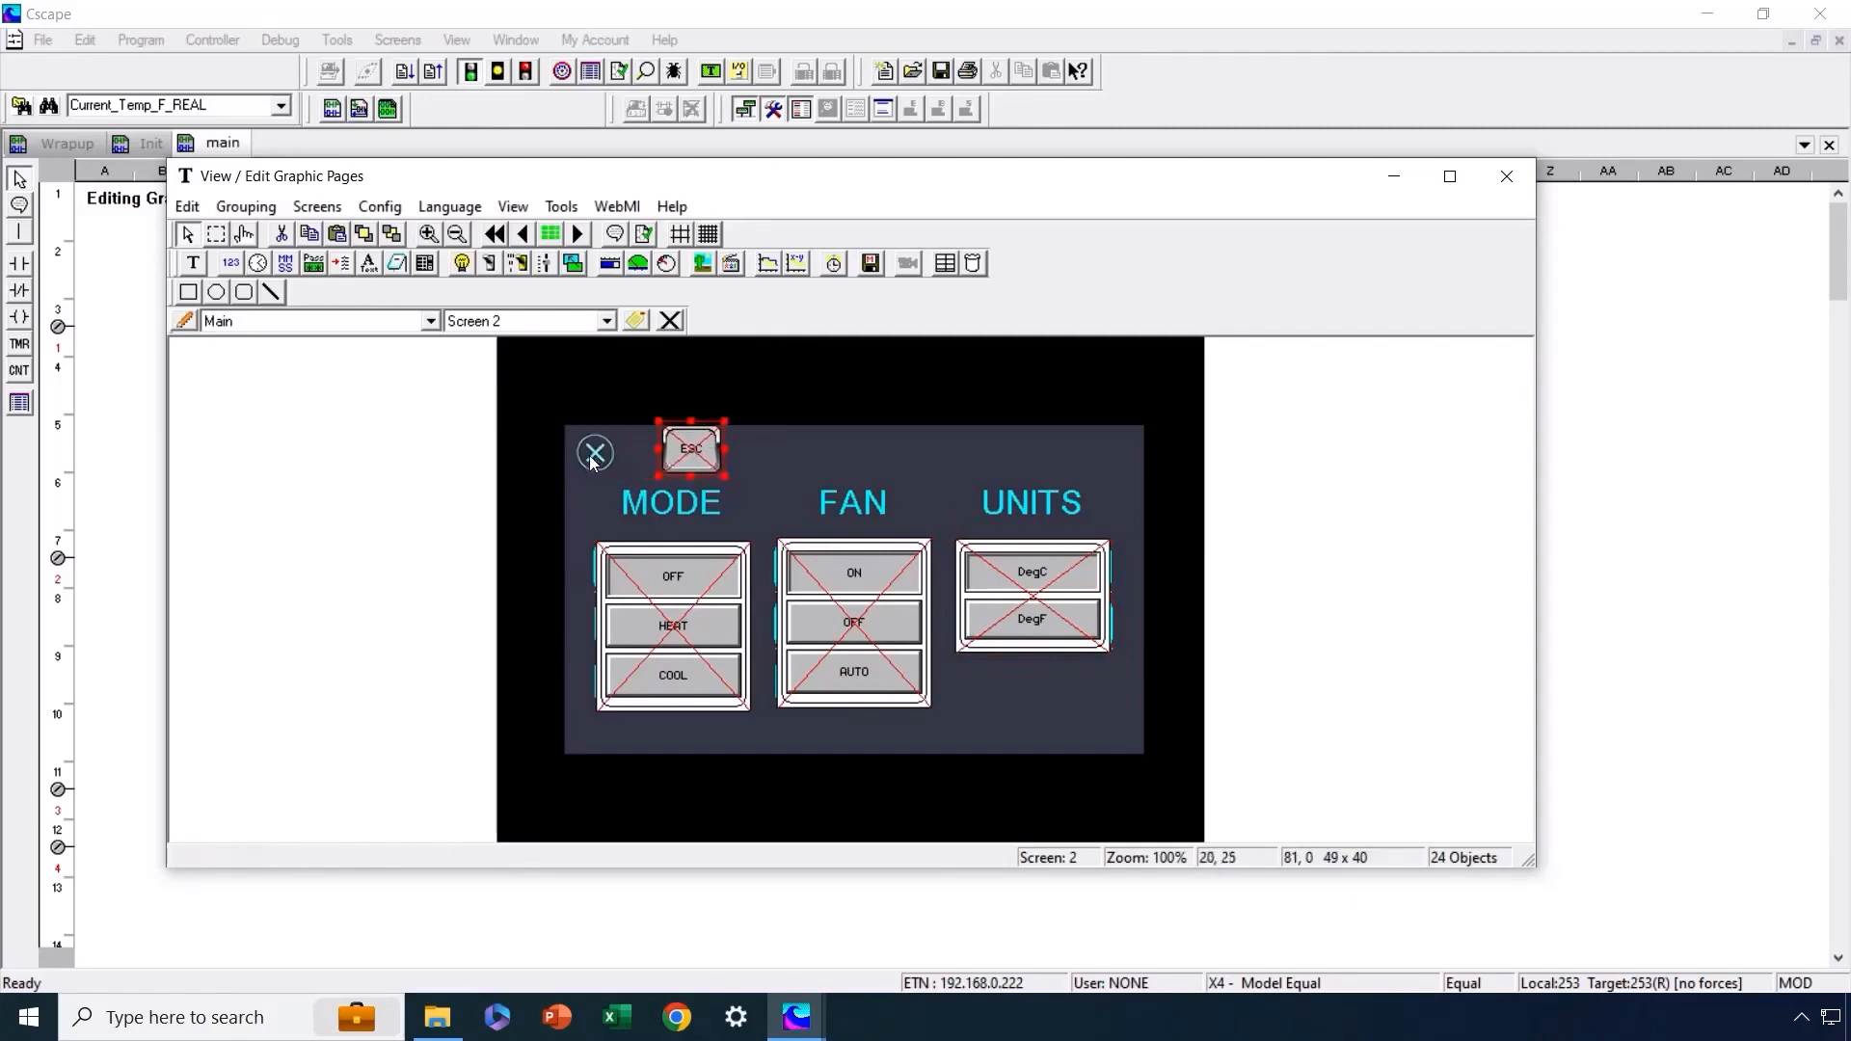
{"action": "left_click_drag", "start_coordinate": [691, 449], "coordinate": [599, 449]}
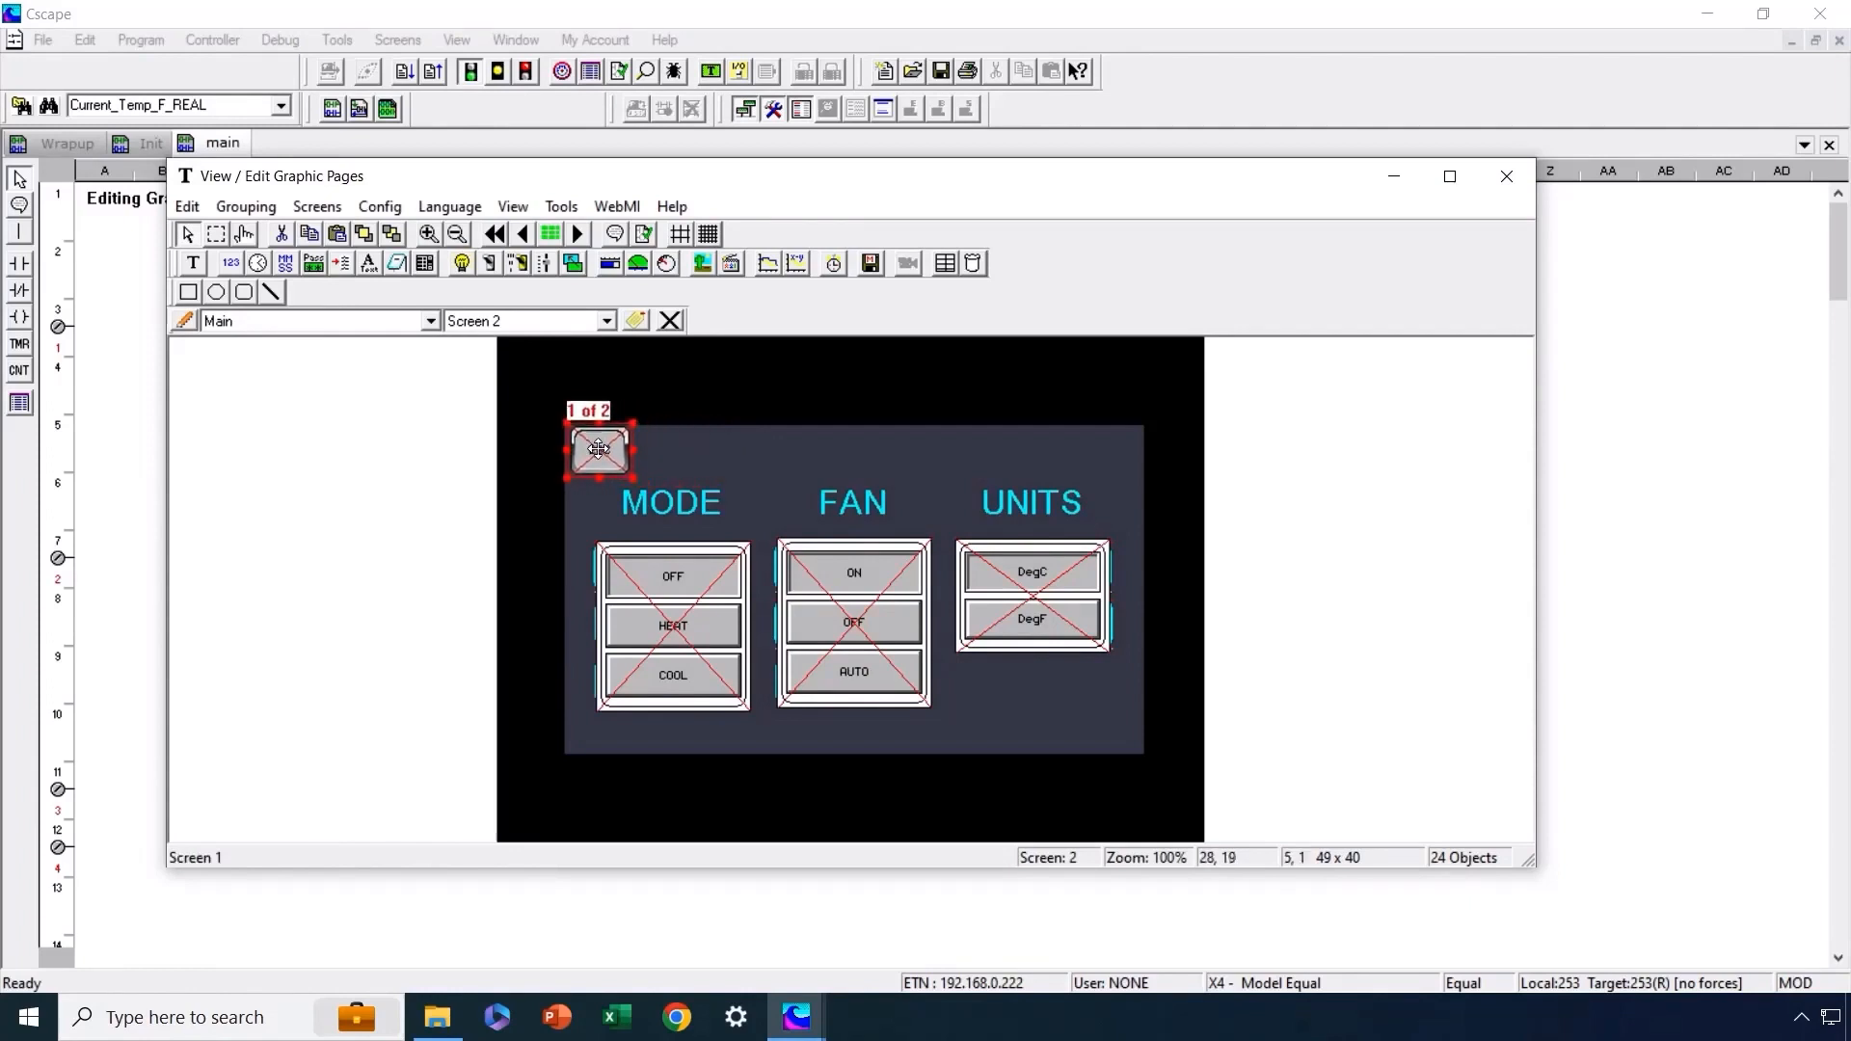
Return to Screen 1 and check the jump properties of the button covering the gear icon
{"action": "left_click", "coordinate": [523, 233]}
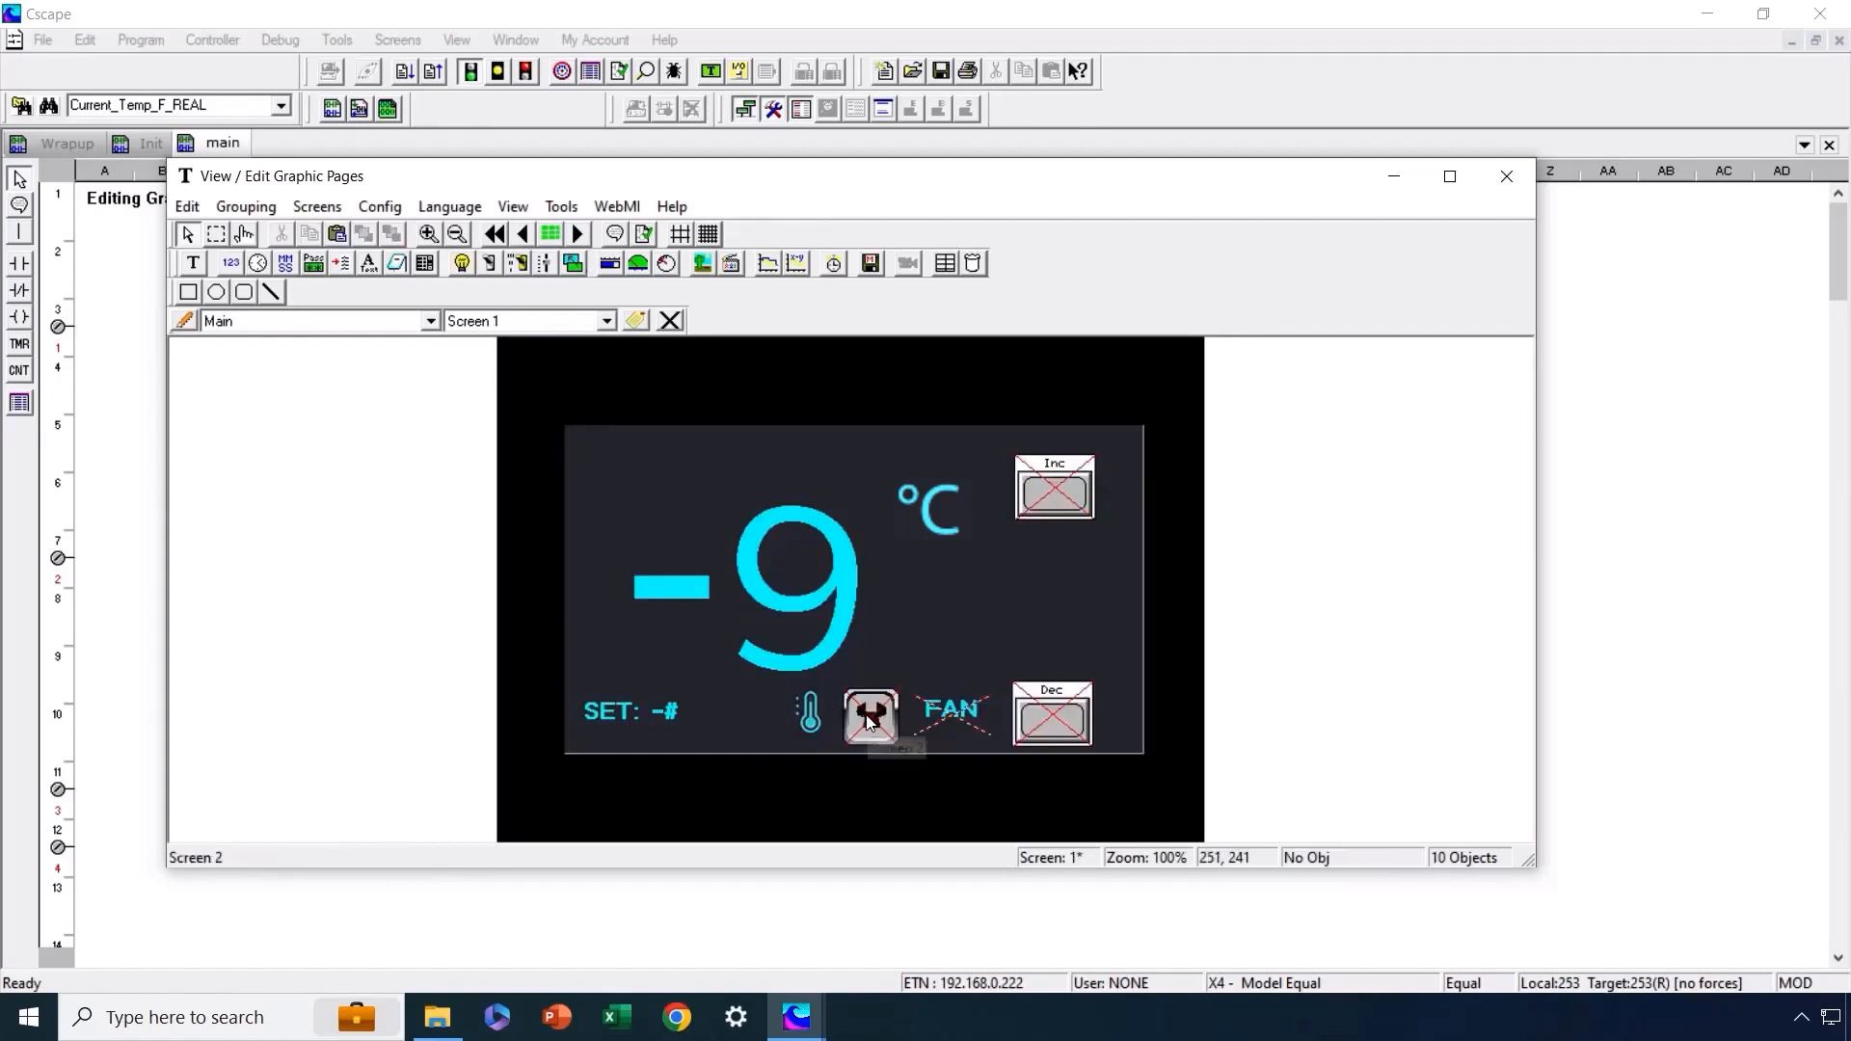
{"action": "left_click", "coordinate": [868, 713]}
{"action": "double_click", "coordinate": [868, 714]}
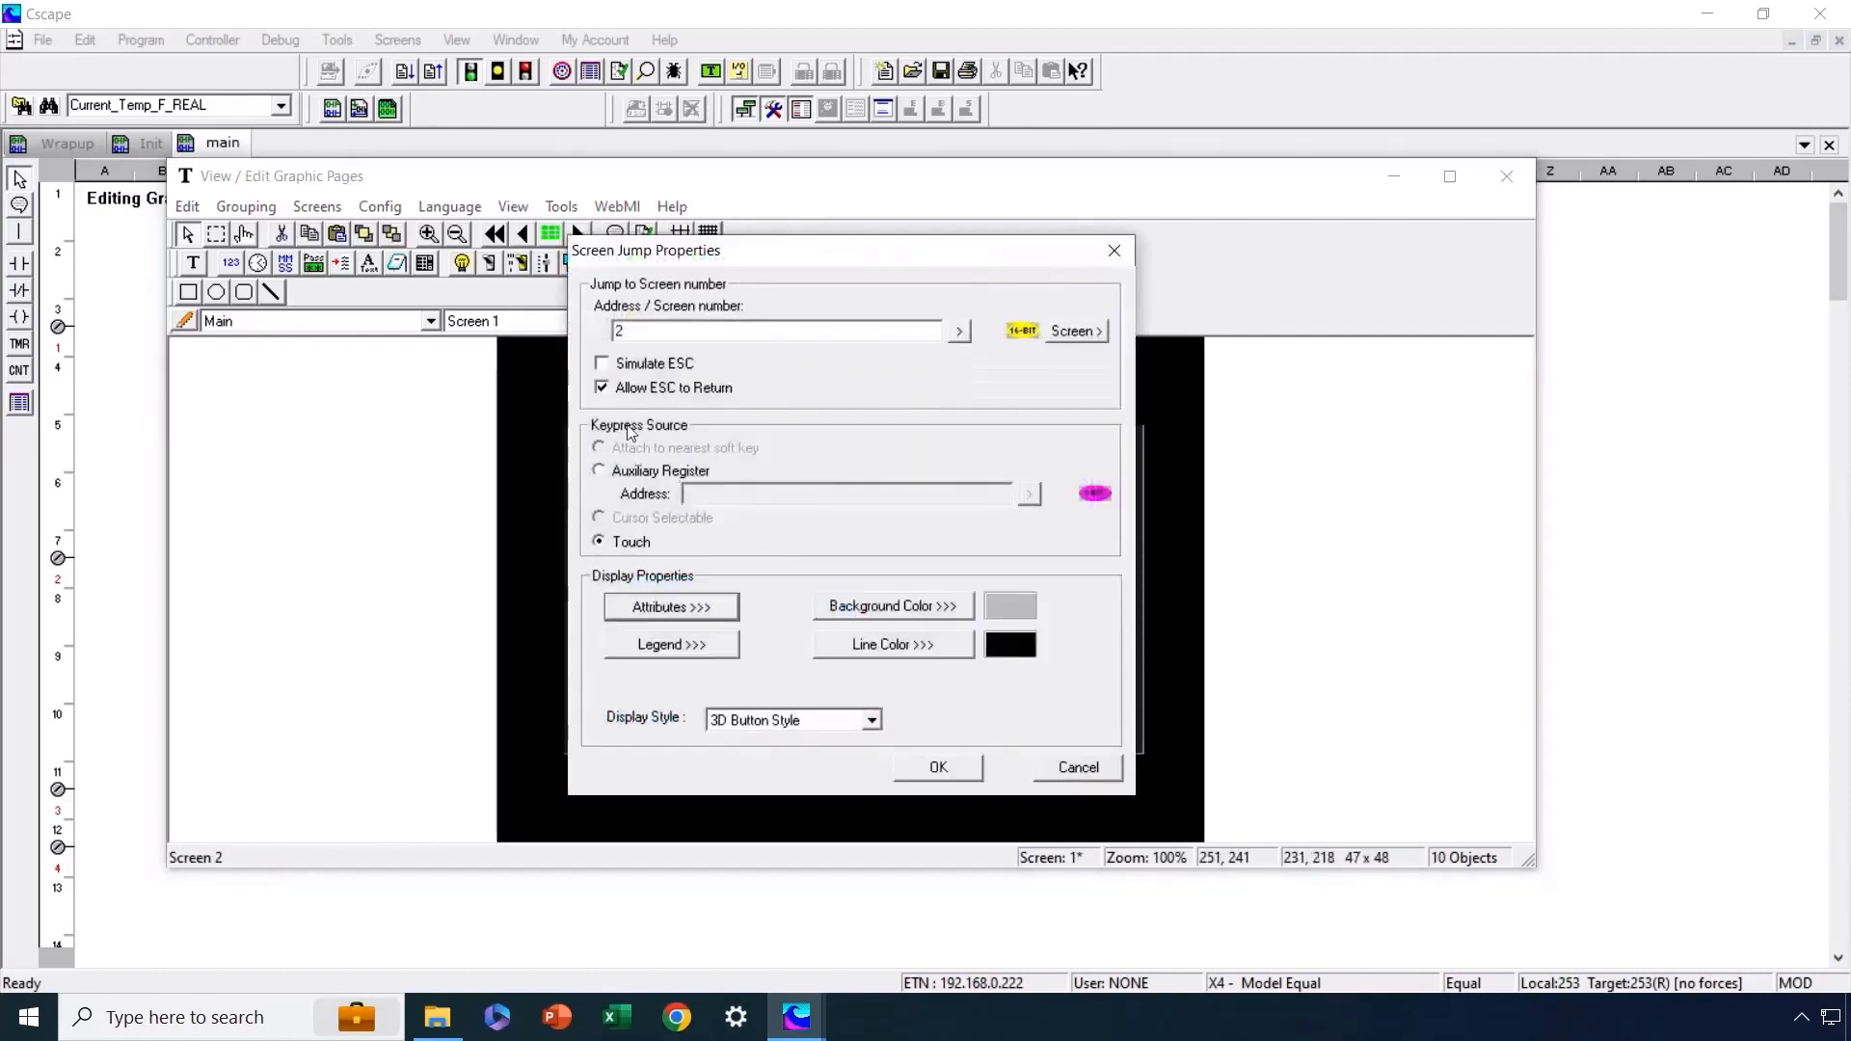
{"action": "left_click", "coordinate": [940, 768]}
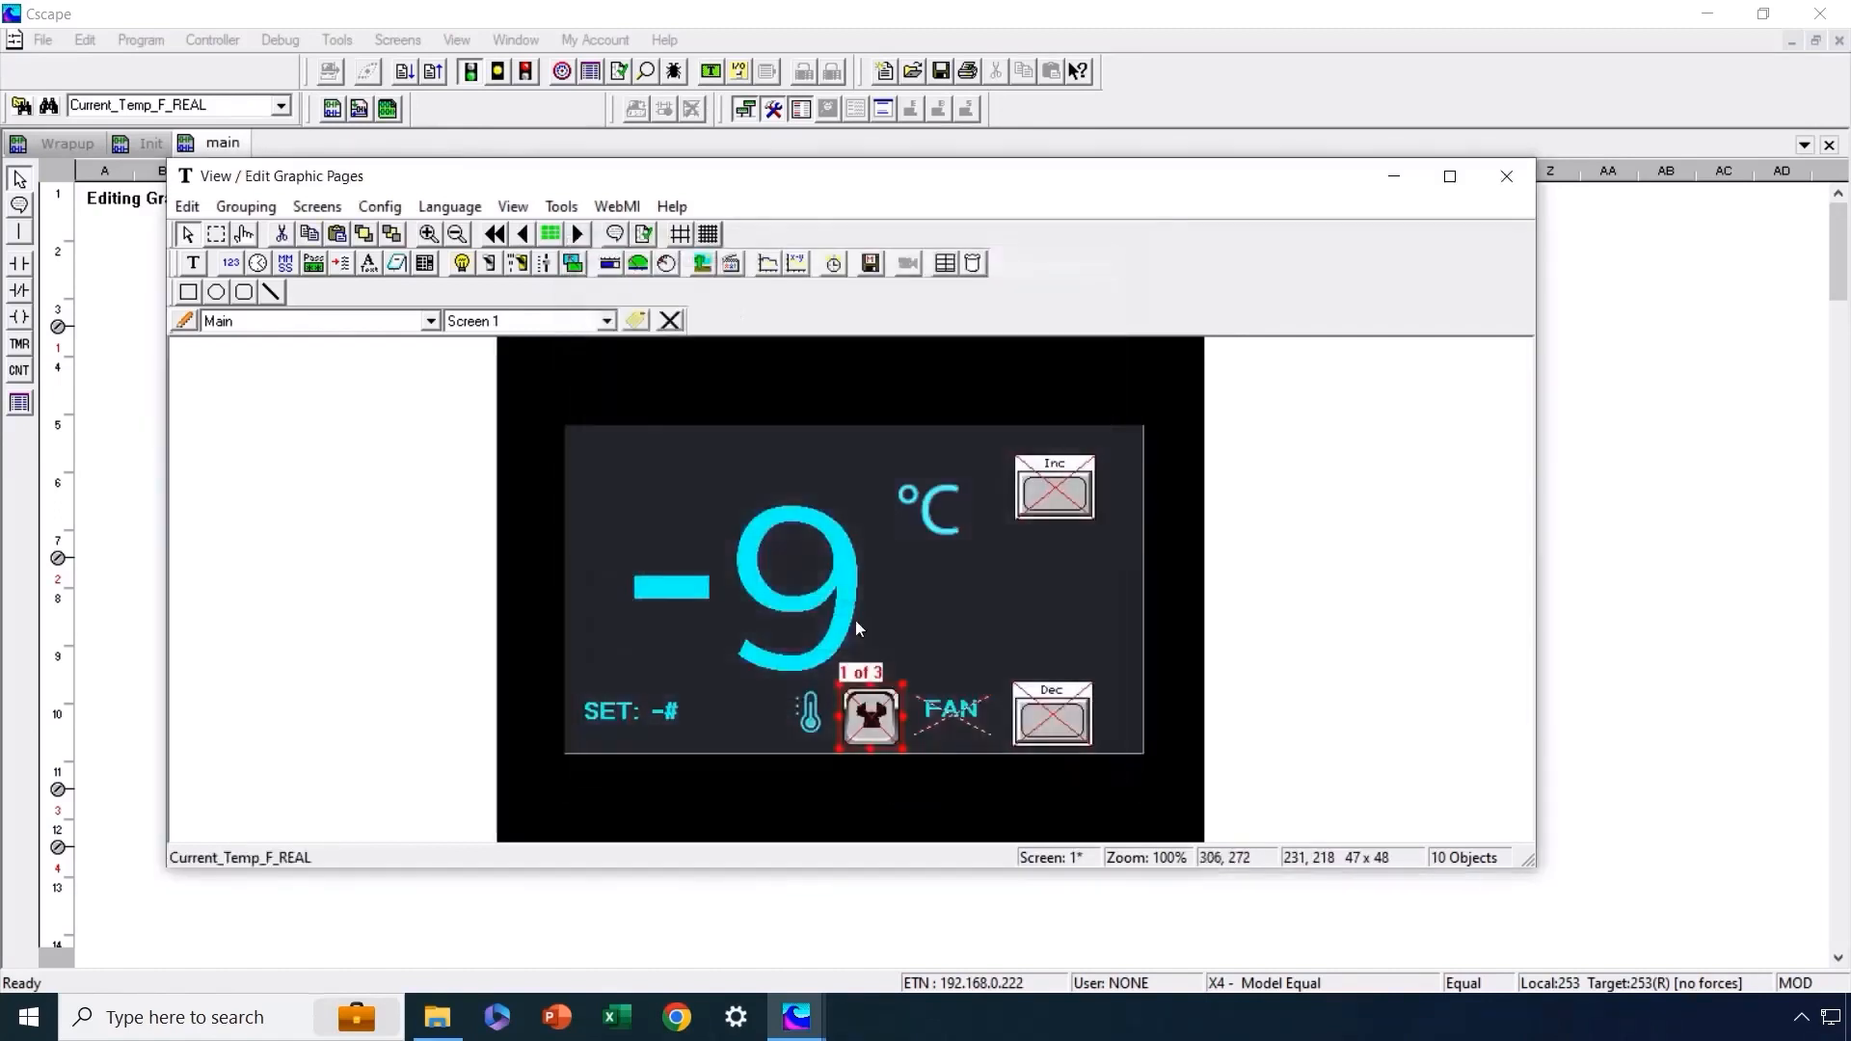
Go to Screen 2 and check the screen jump properties of the ESC button
{"action": "left_click", "coordinate": [577, 233]}
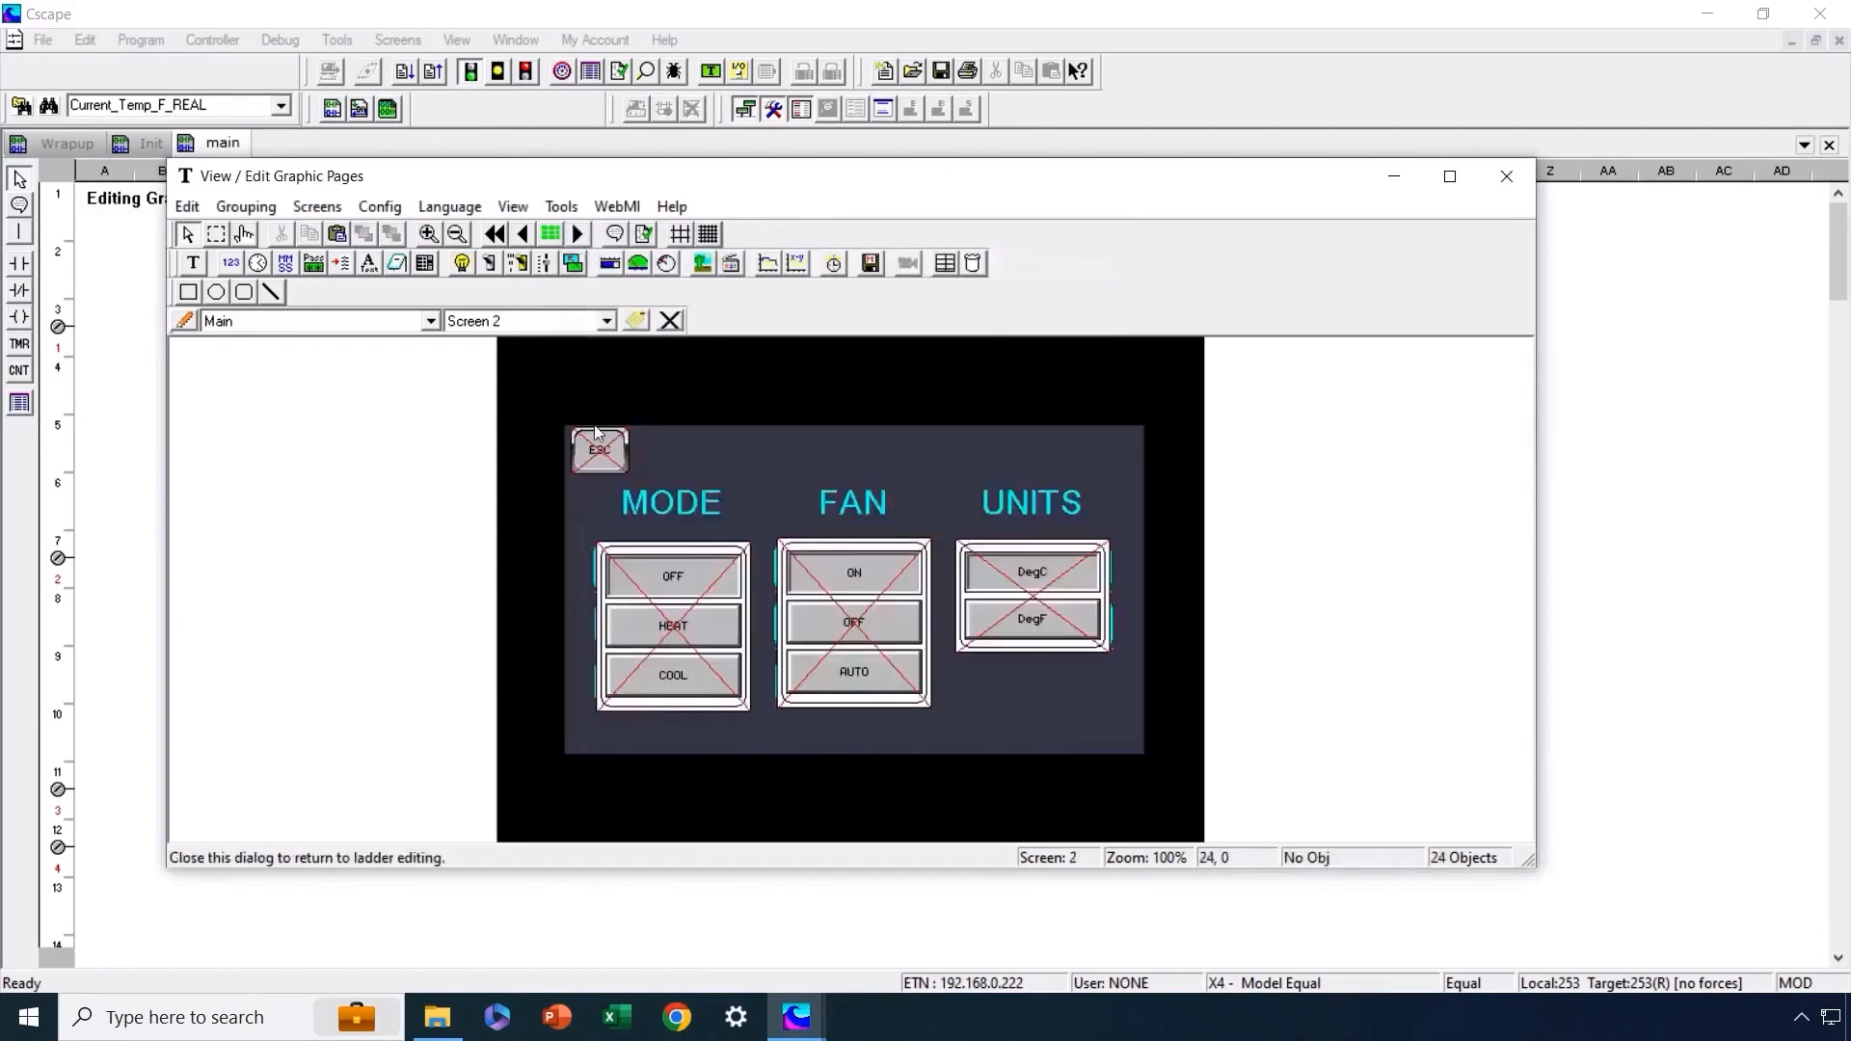
{"action": "double_click", "coordinate": [604, 444]}
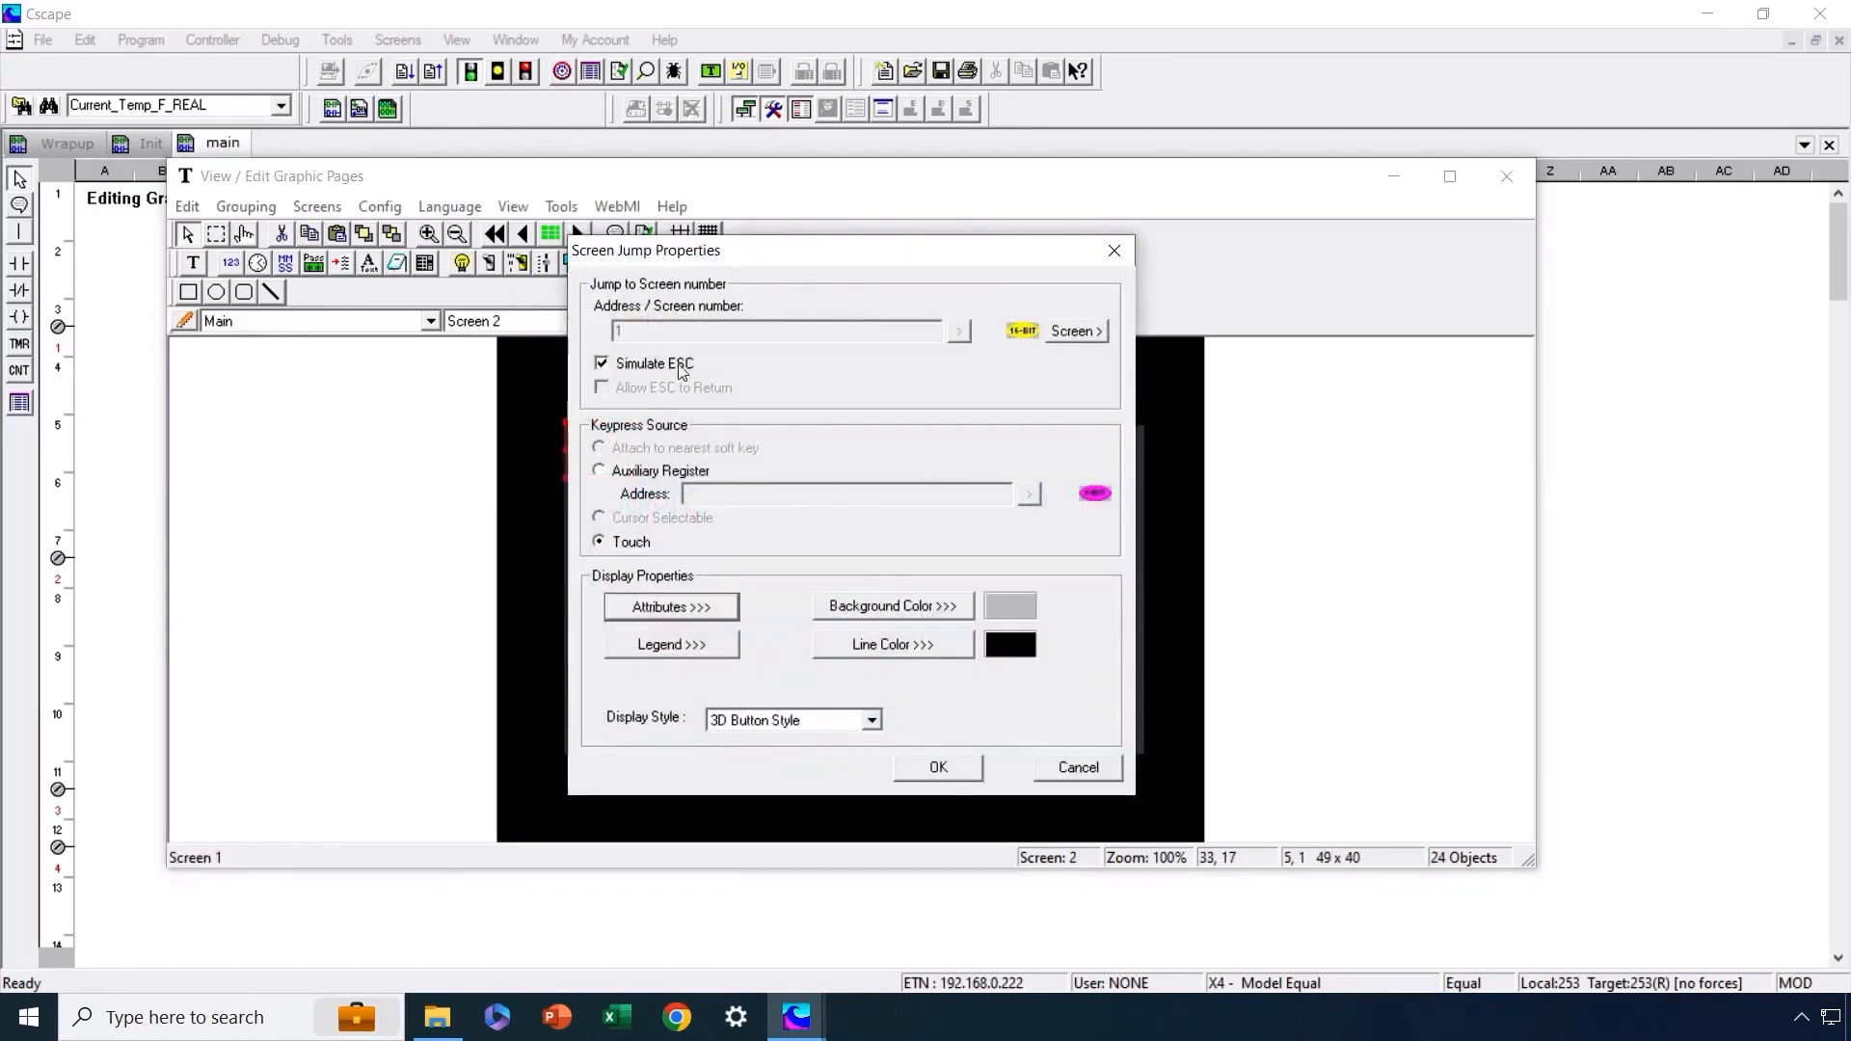
{"action": "left_click", "coordinate": [947, 773]}
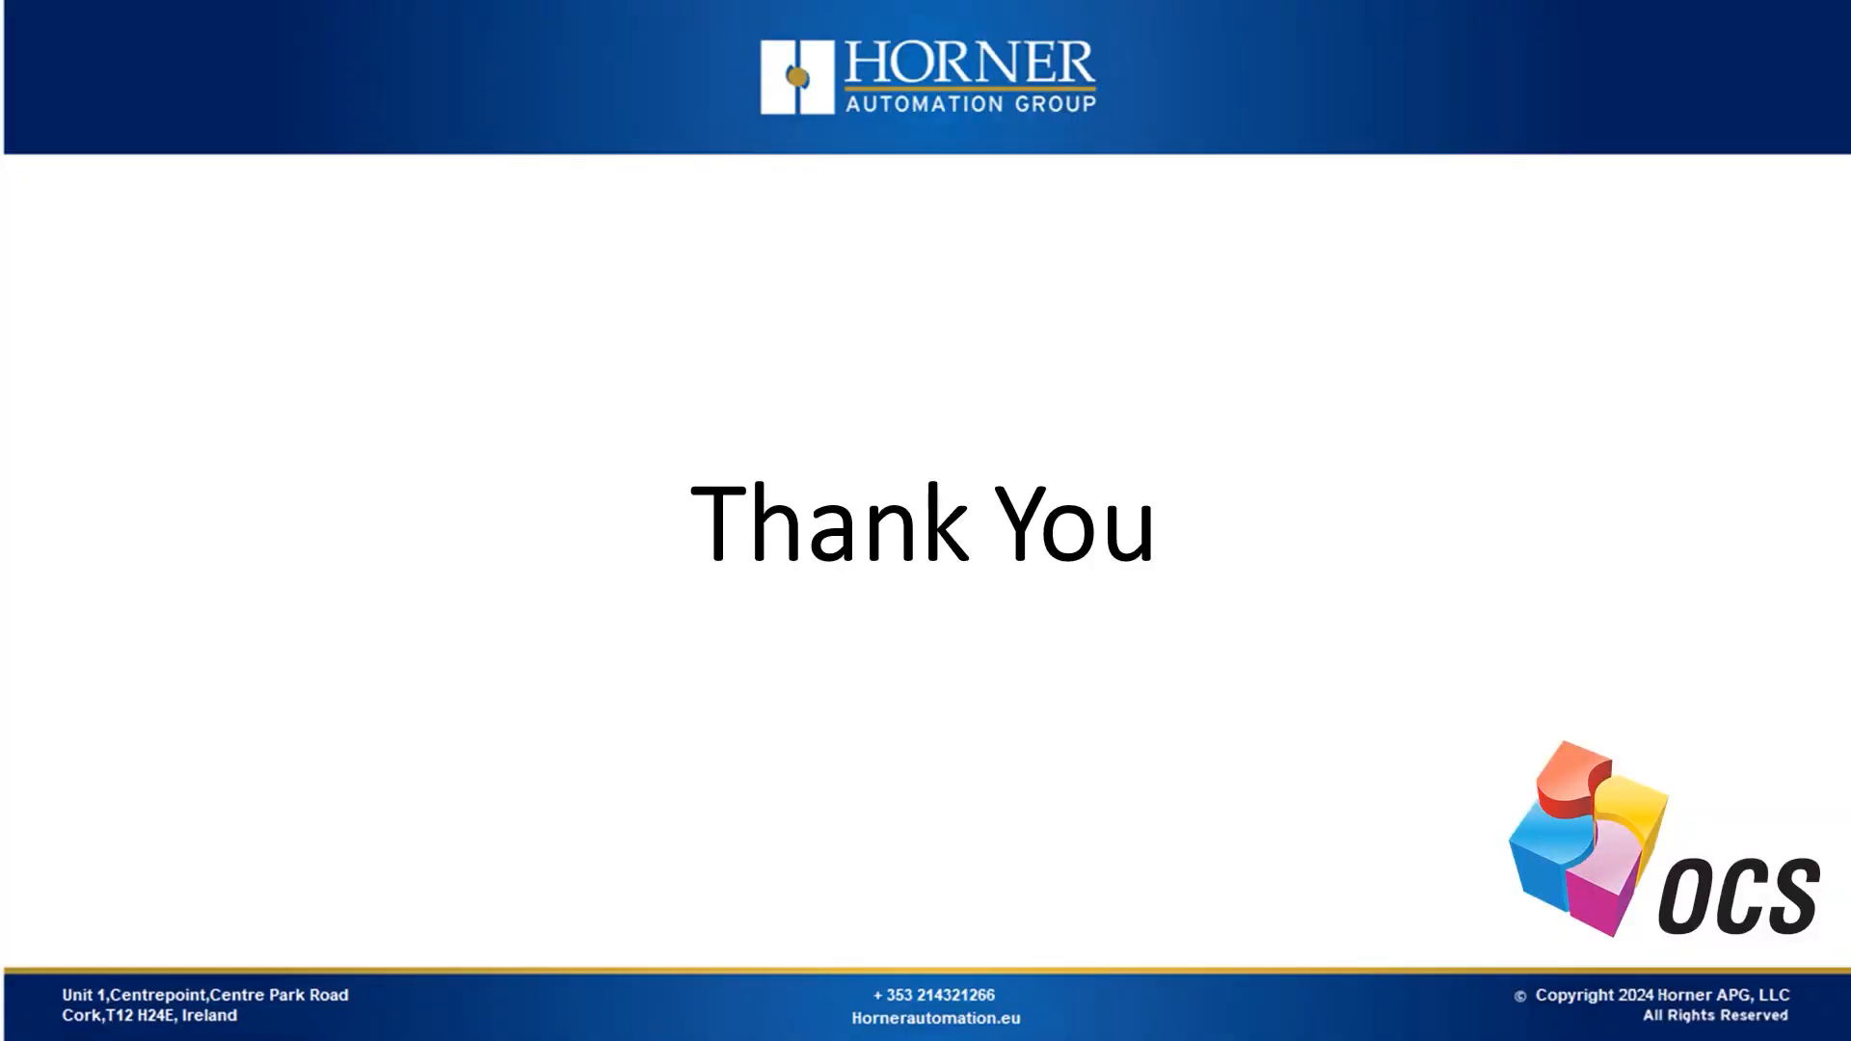